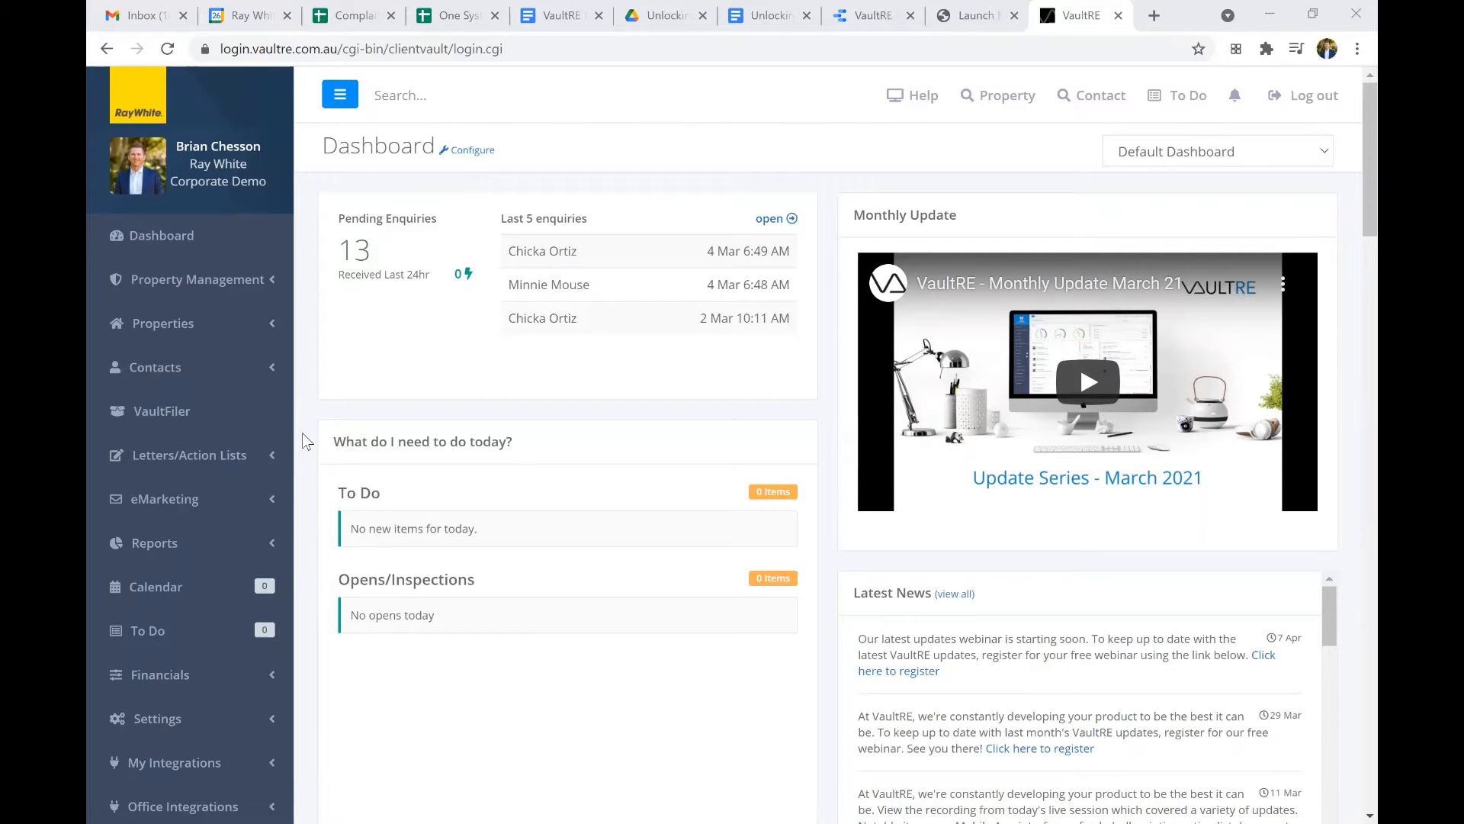
Open the Office Automation settings to view the sales holding area options.
scroll(302, 432, "down", 2)
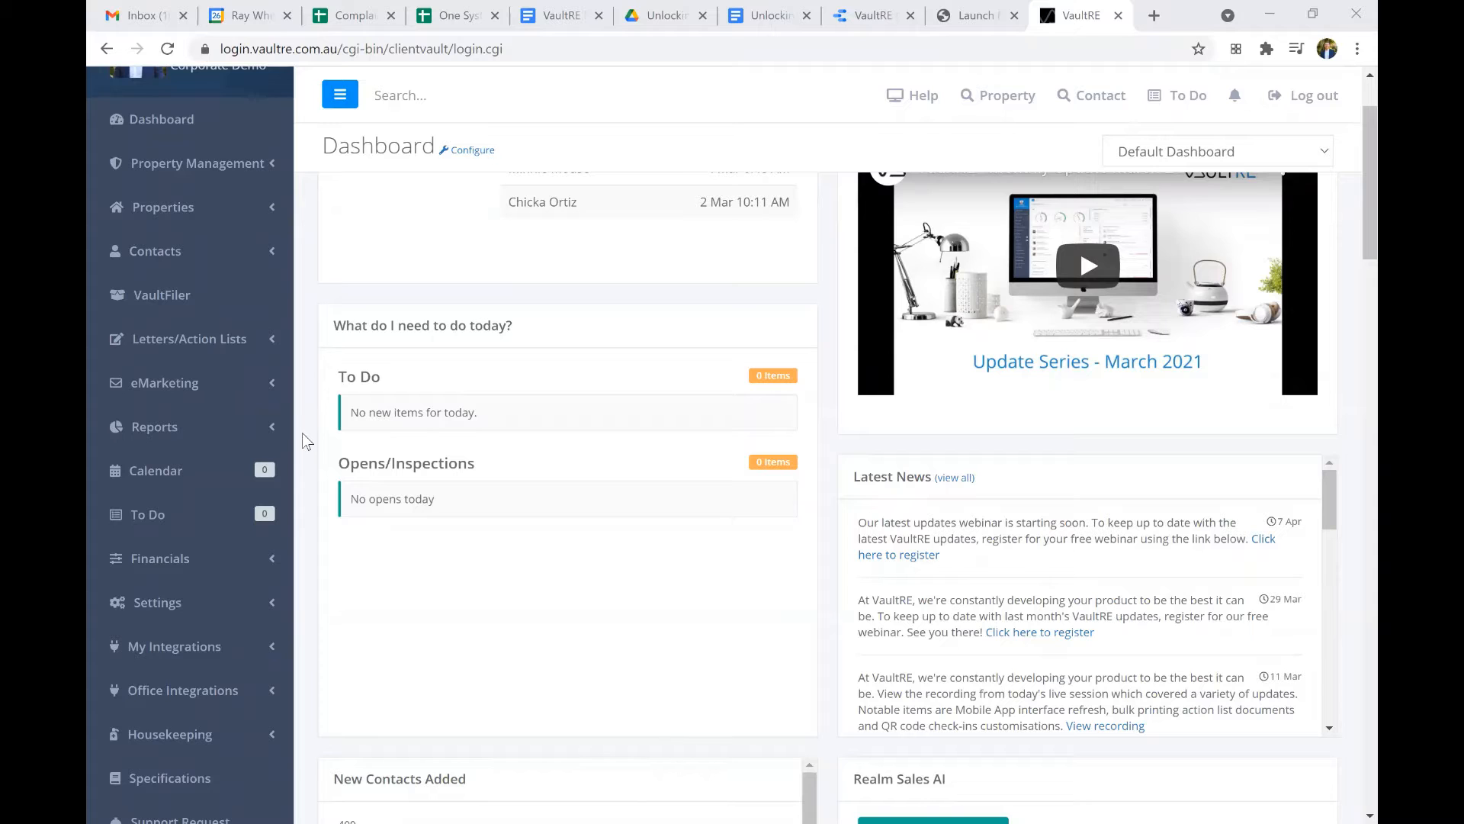
left_click(268, 610)
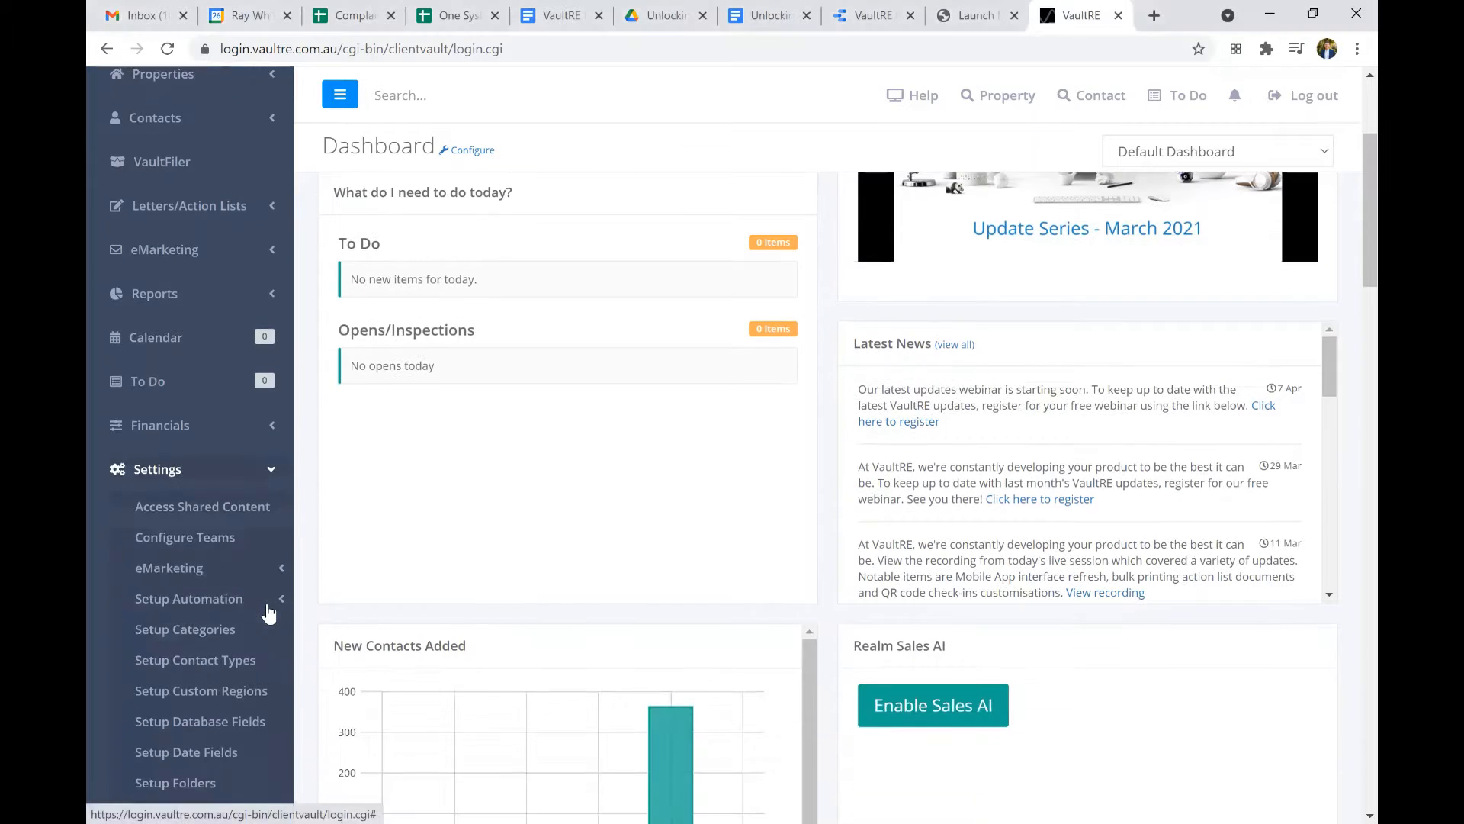
left_click(229, 596)
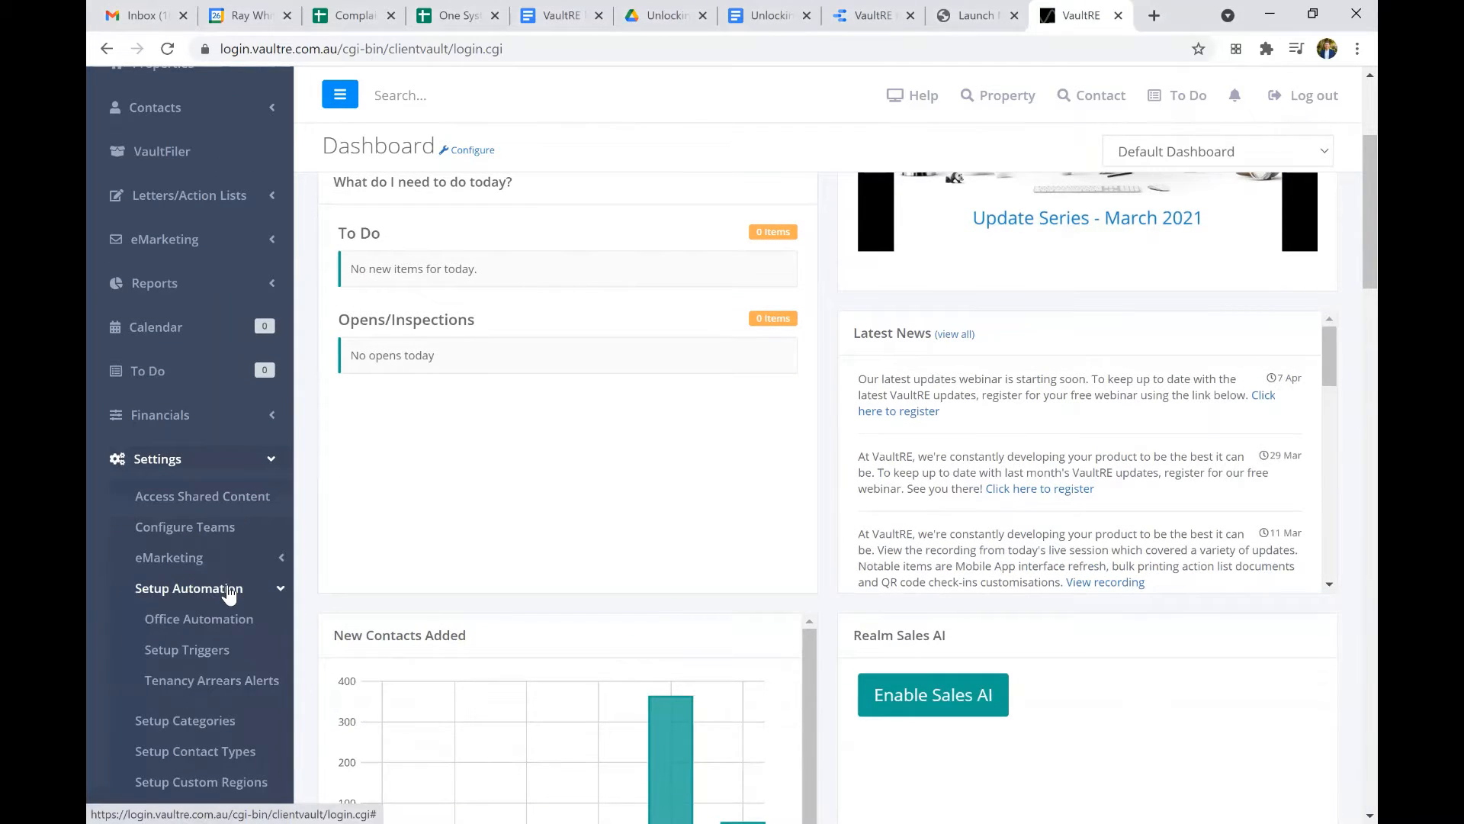
left_click(208, 626)
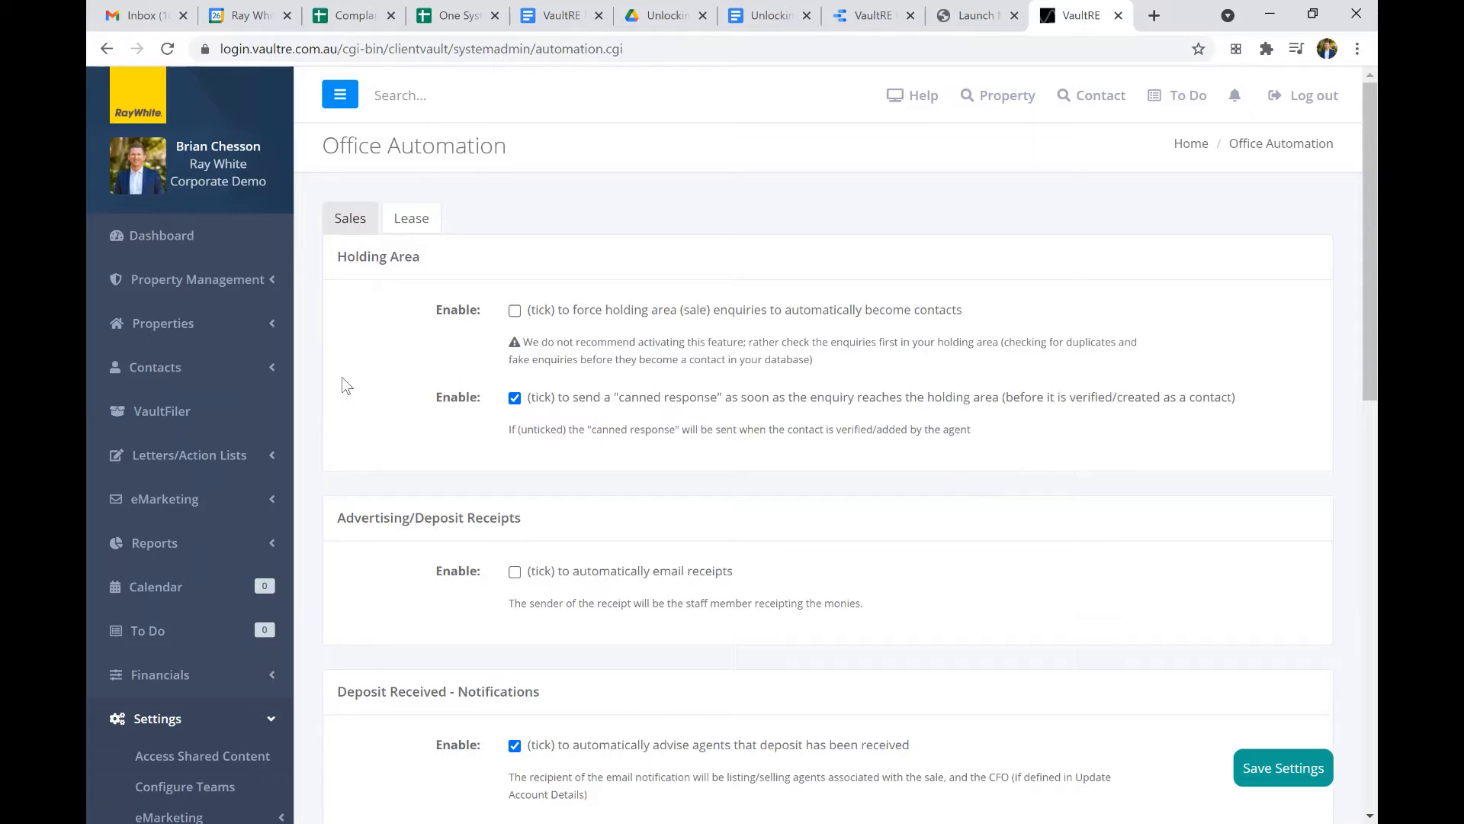
Return to the dashboard, open the Enquiry/Holding Area and look through the pending enquiries.
left_click(211, 252)
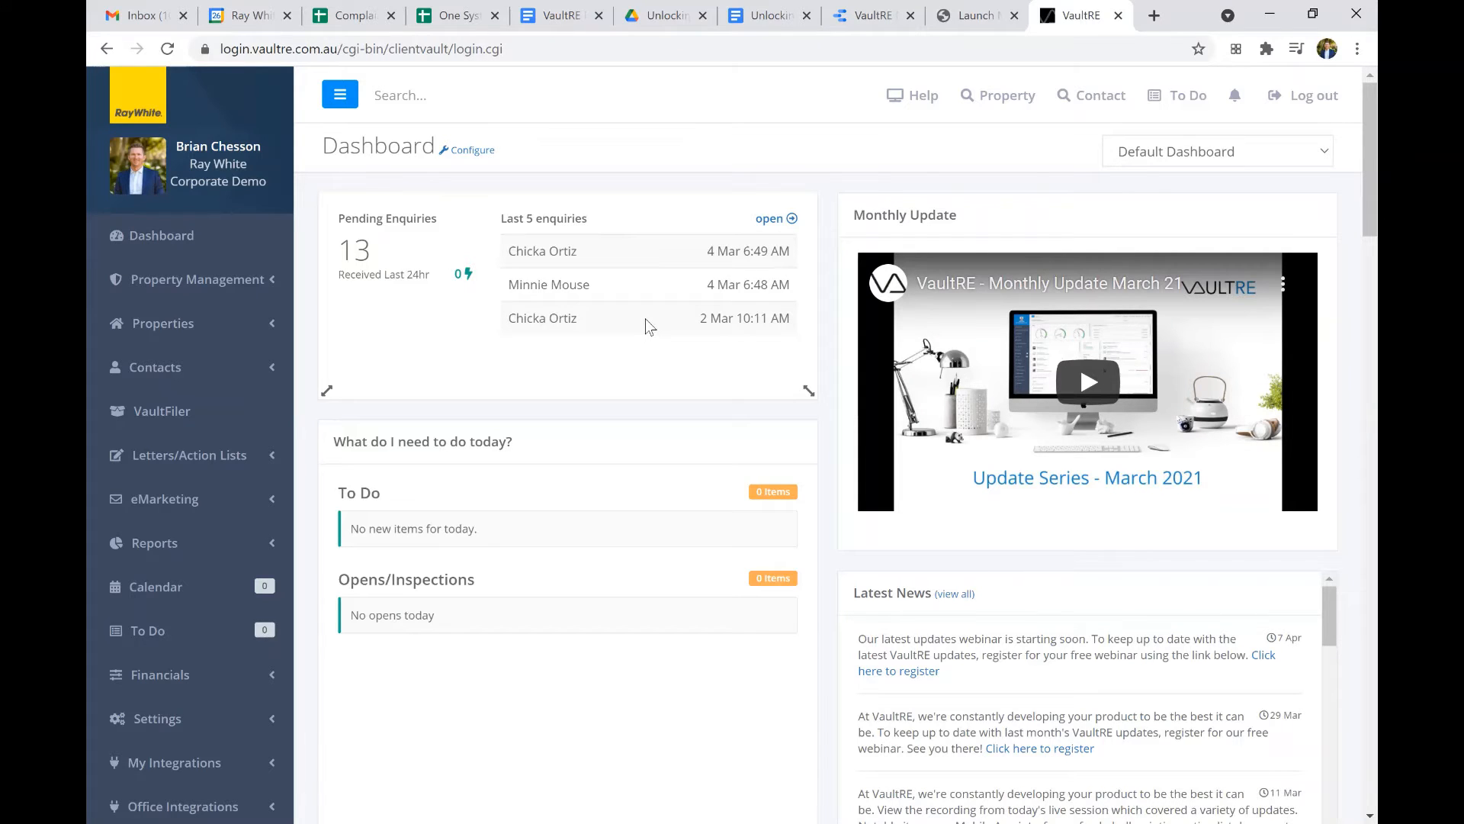
left_click(270, 373)
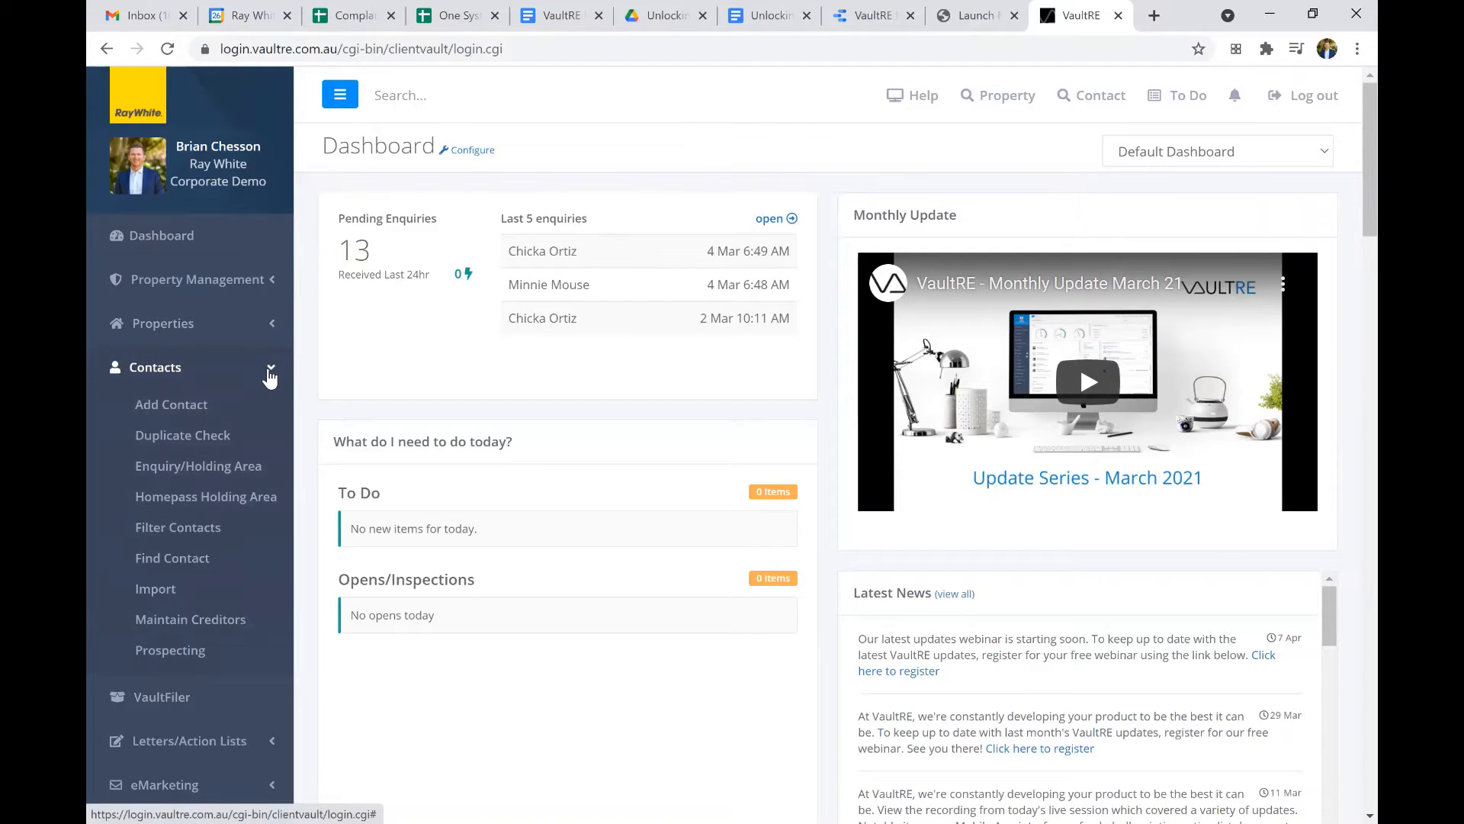
left_click(236, 468)
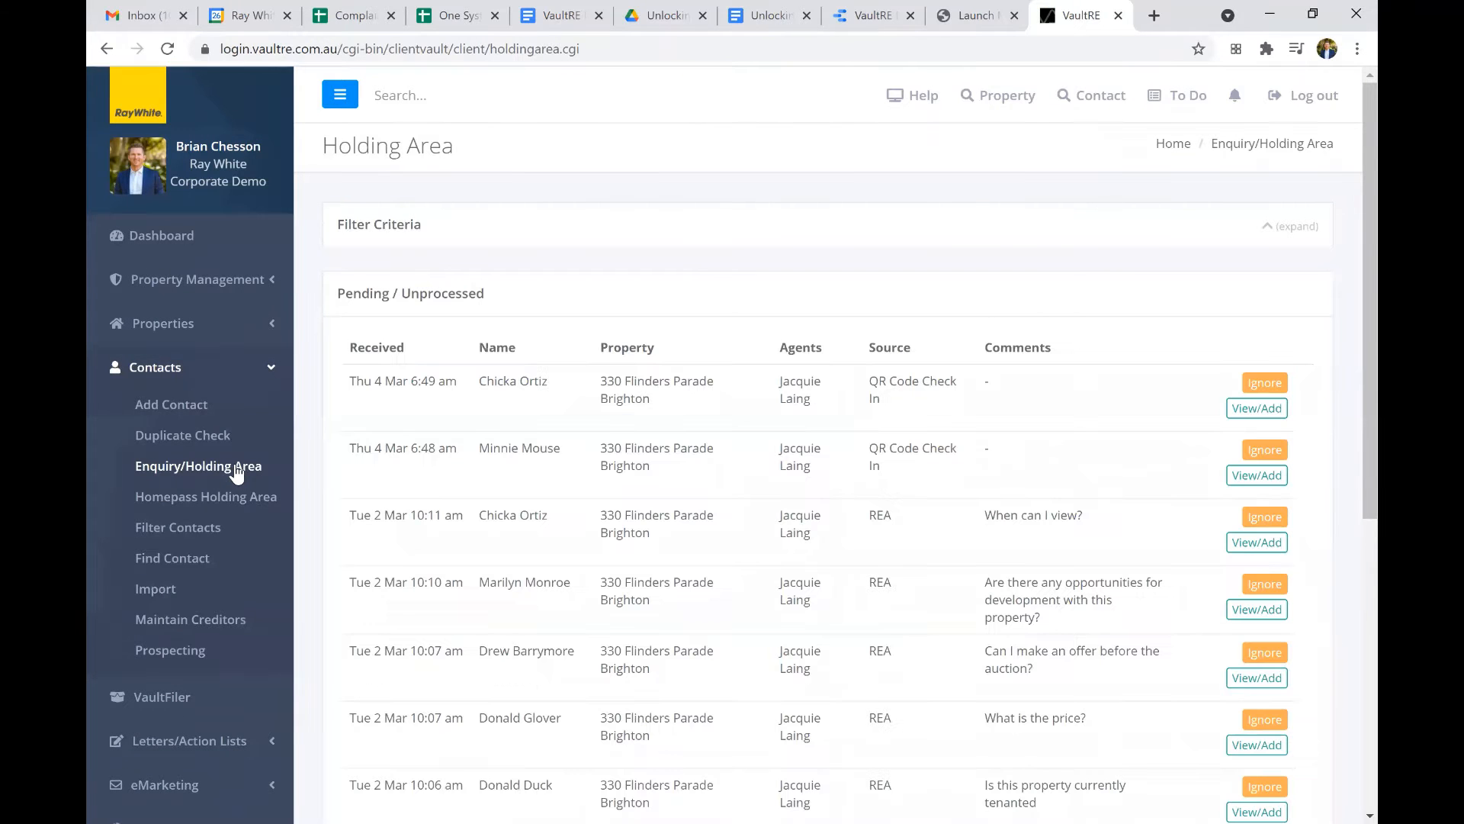
scroll(314, 446, "down", 1)
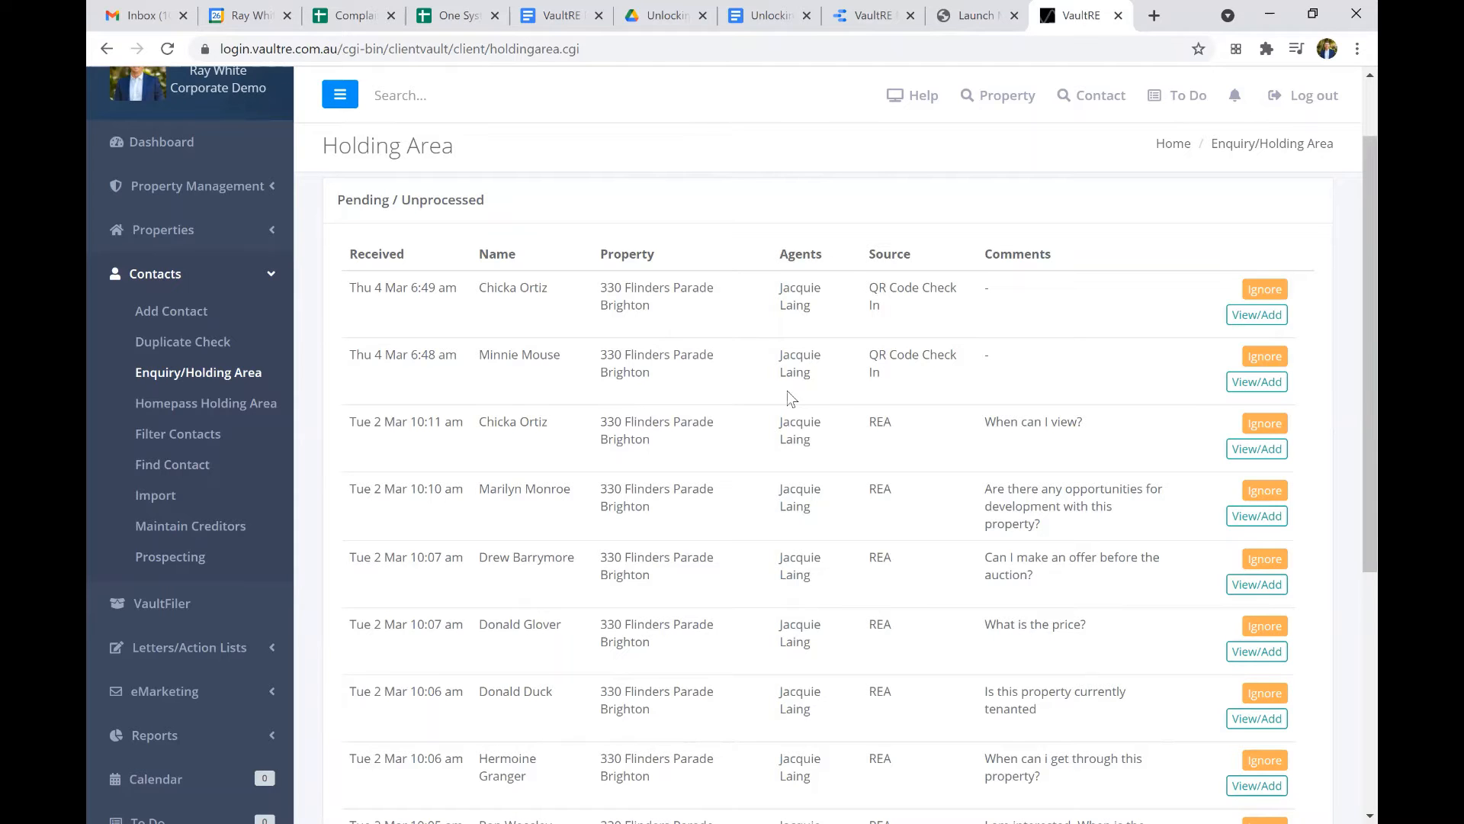
scroll(790, 395, "down", 5)
scroll(890, 437, "up", 2)
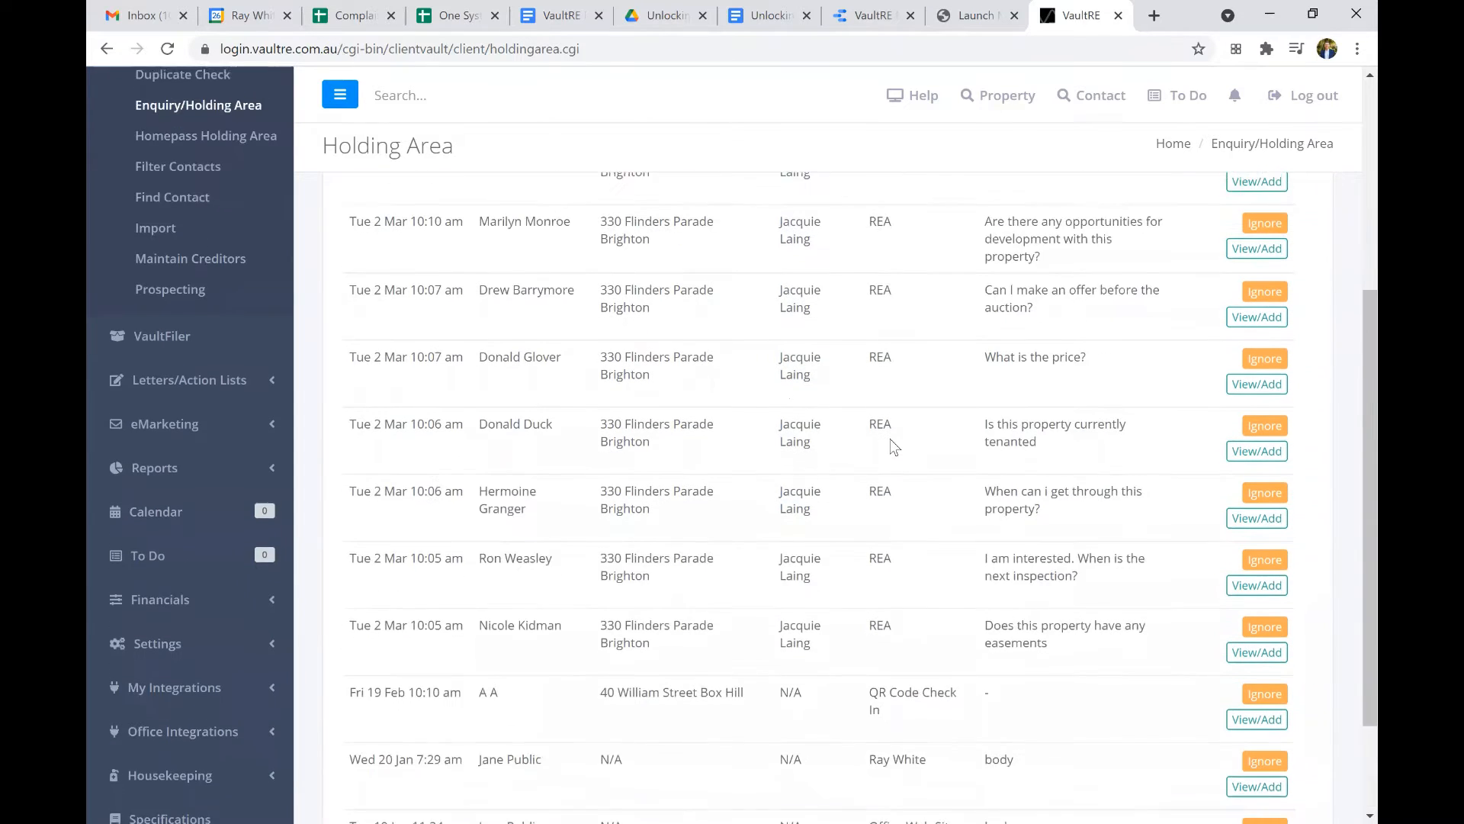
scroll(876, 465, "down", 2)
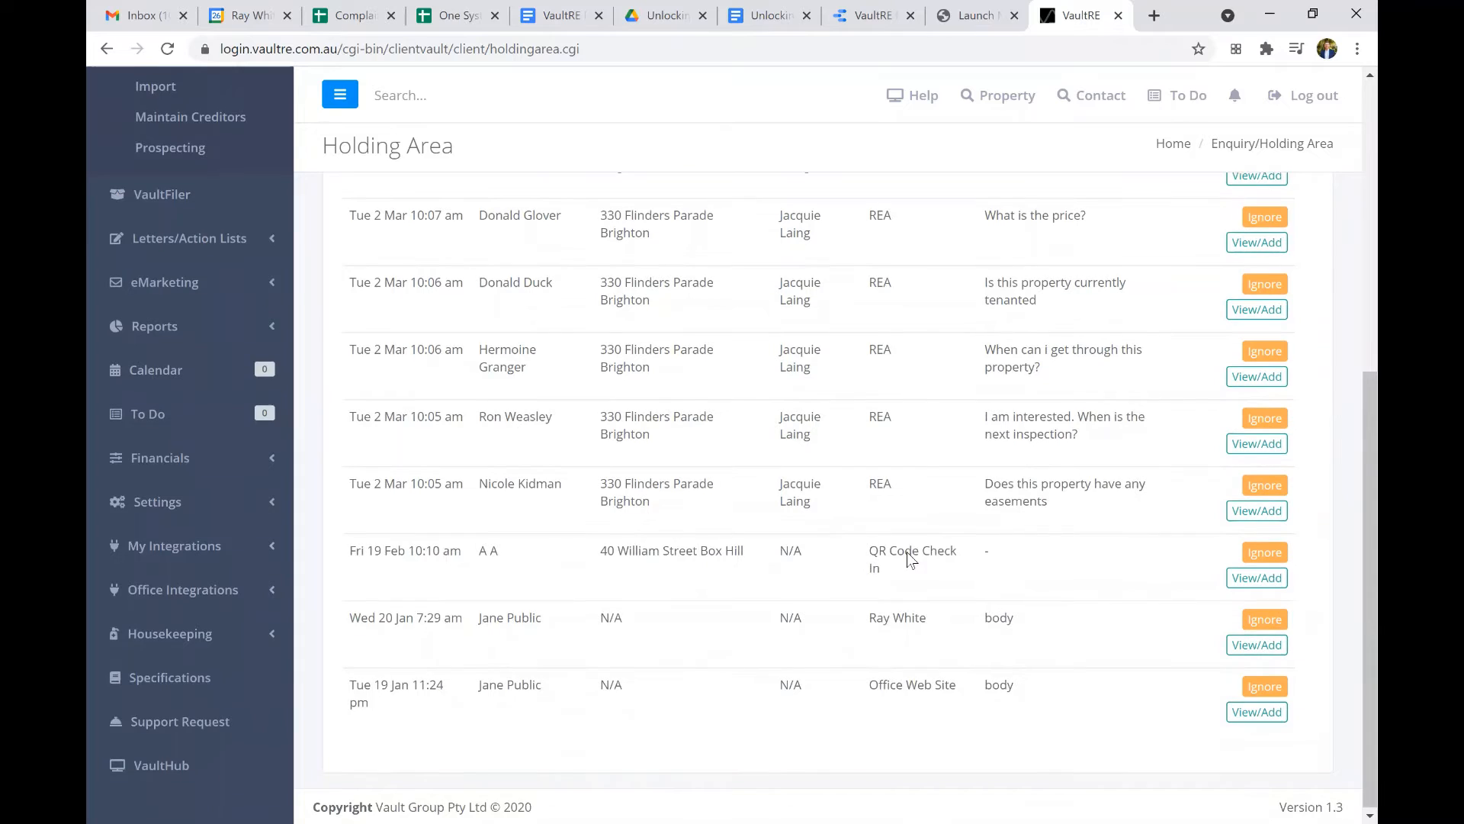
scroll(907, 553, "up", 7)
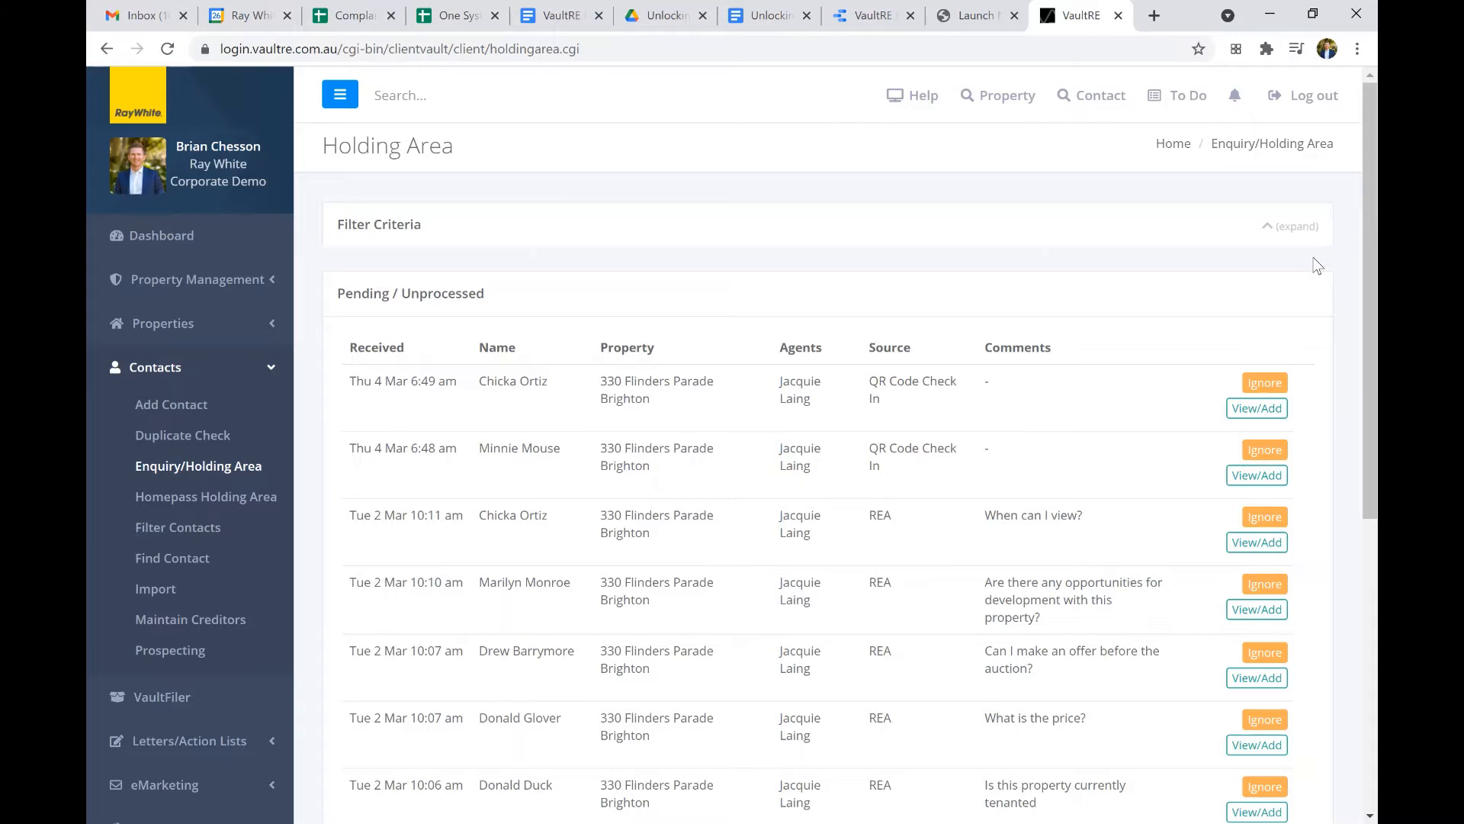
Expand the holding area's filter criteria and refresh the enquiries with the Leasing Department excluded.
left_click(1268, 227)
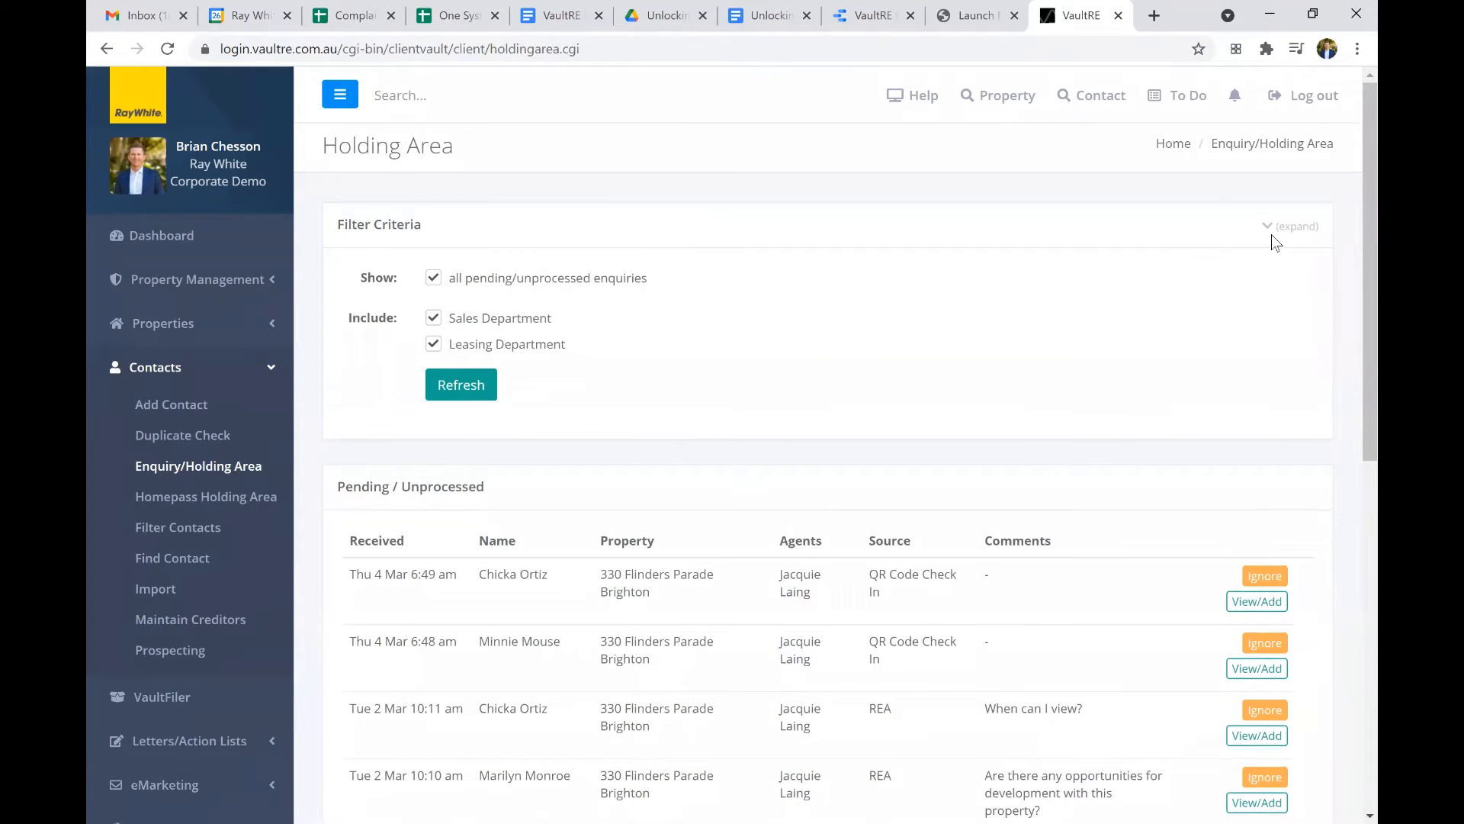
left_click(1271, 232)
left_click(1272, 234)
left_click(434, 344)
left_click(464, 386)
Filter the pending enquiries to the Leasing Department only.
left_click(435, 345)
left_click(433, 318)
left_click(454, 390)
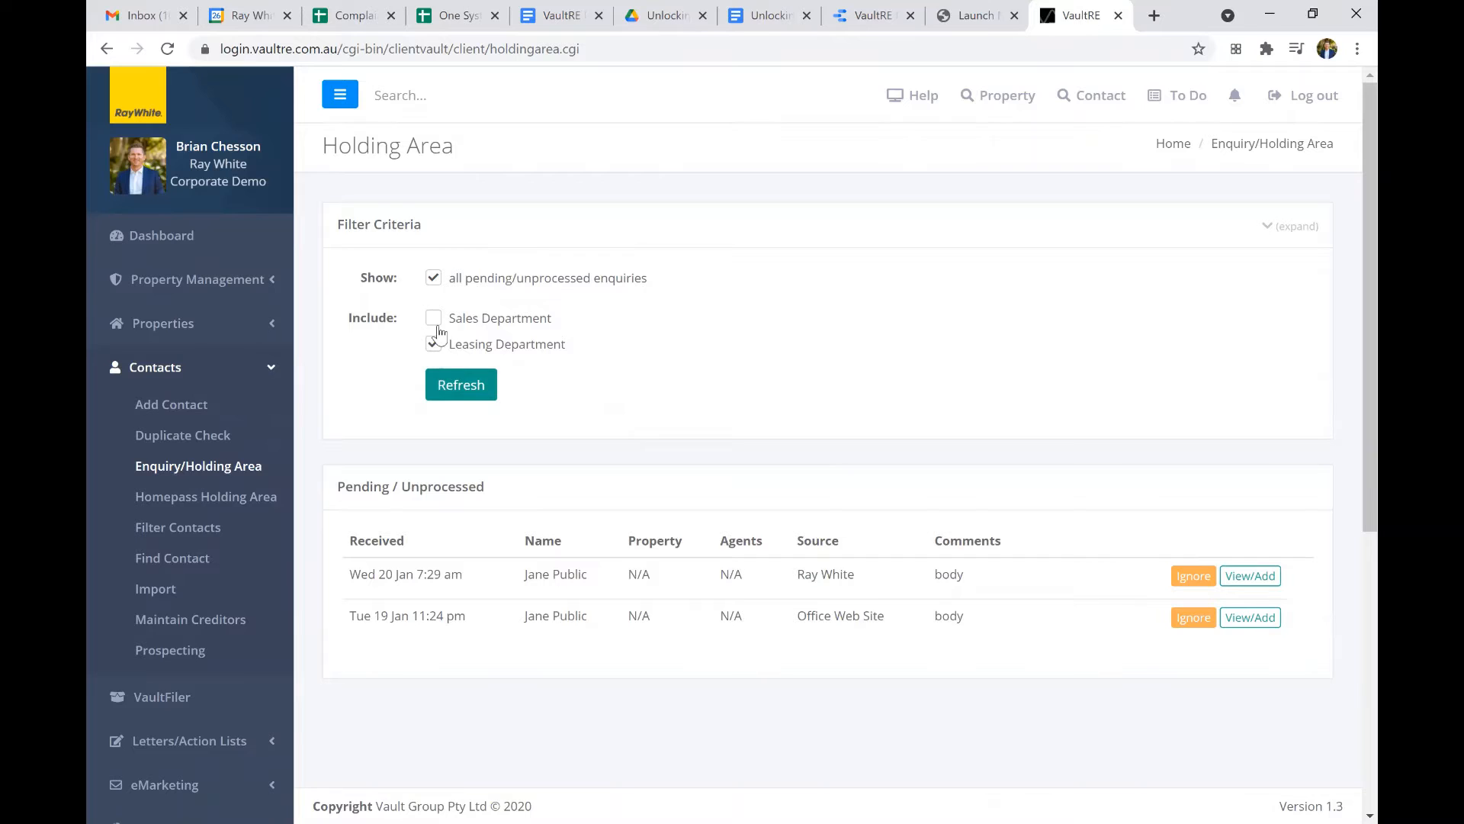
Switch the enquiry filter to include only the Sales Department and refresh the list.
left_click(433, 318)
left_click(433, 344)
left_click(454, 389)
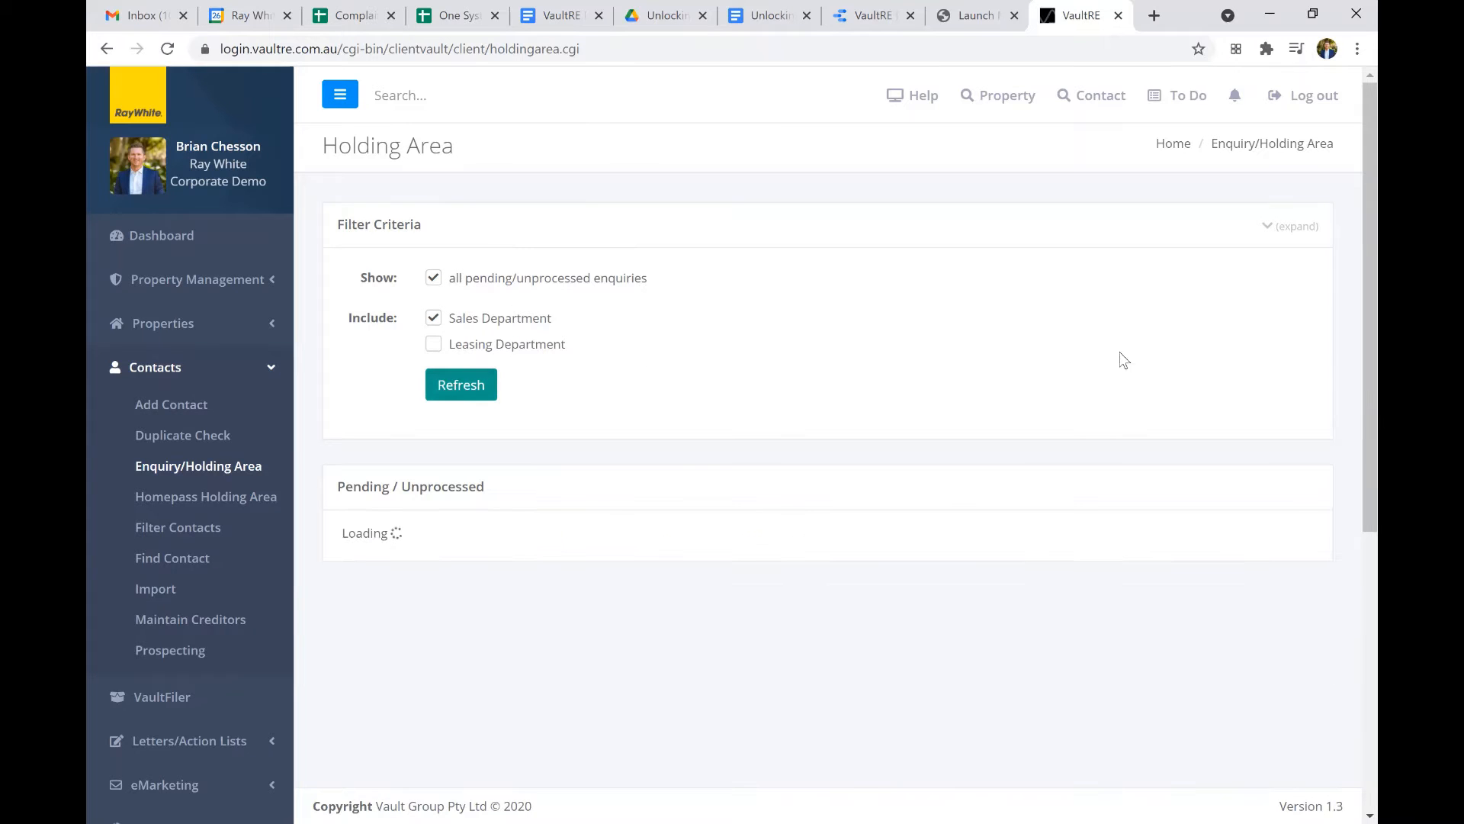
Open the REA enquiry received Tue 2 Mar 10:11 am, asking "When can I view?", for viewing and adding.
scroll(1066, 593, "down", 1)
scroll(1066, 592, "down", 4)
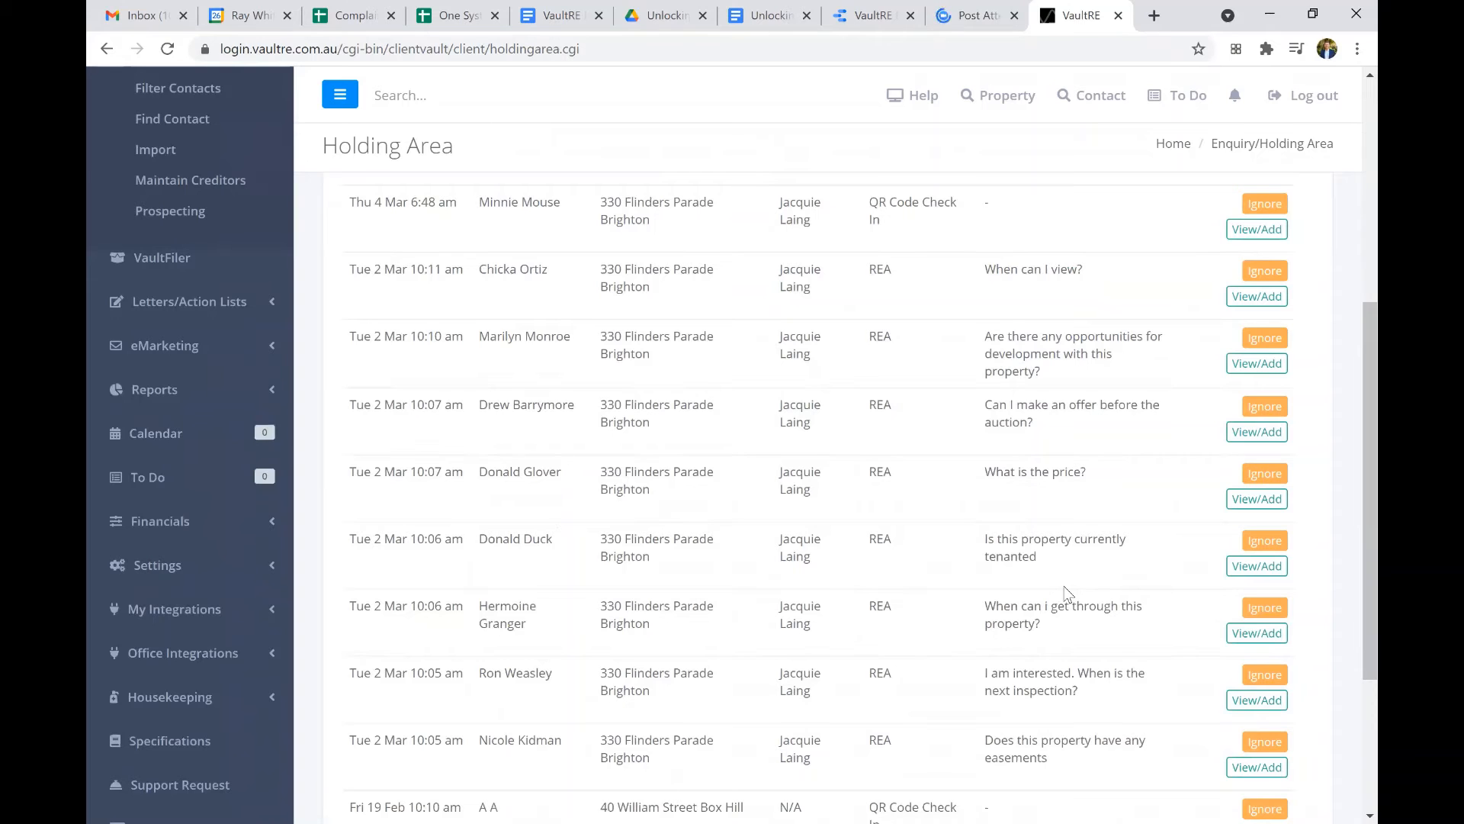
scroll(1066, 592, "up", 4)
scroll(1066, 586, "down", 1)
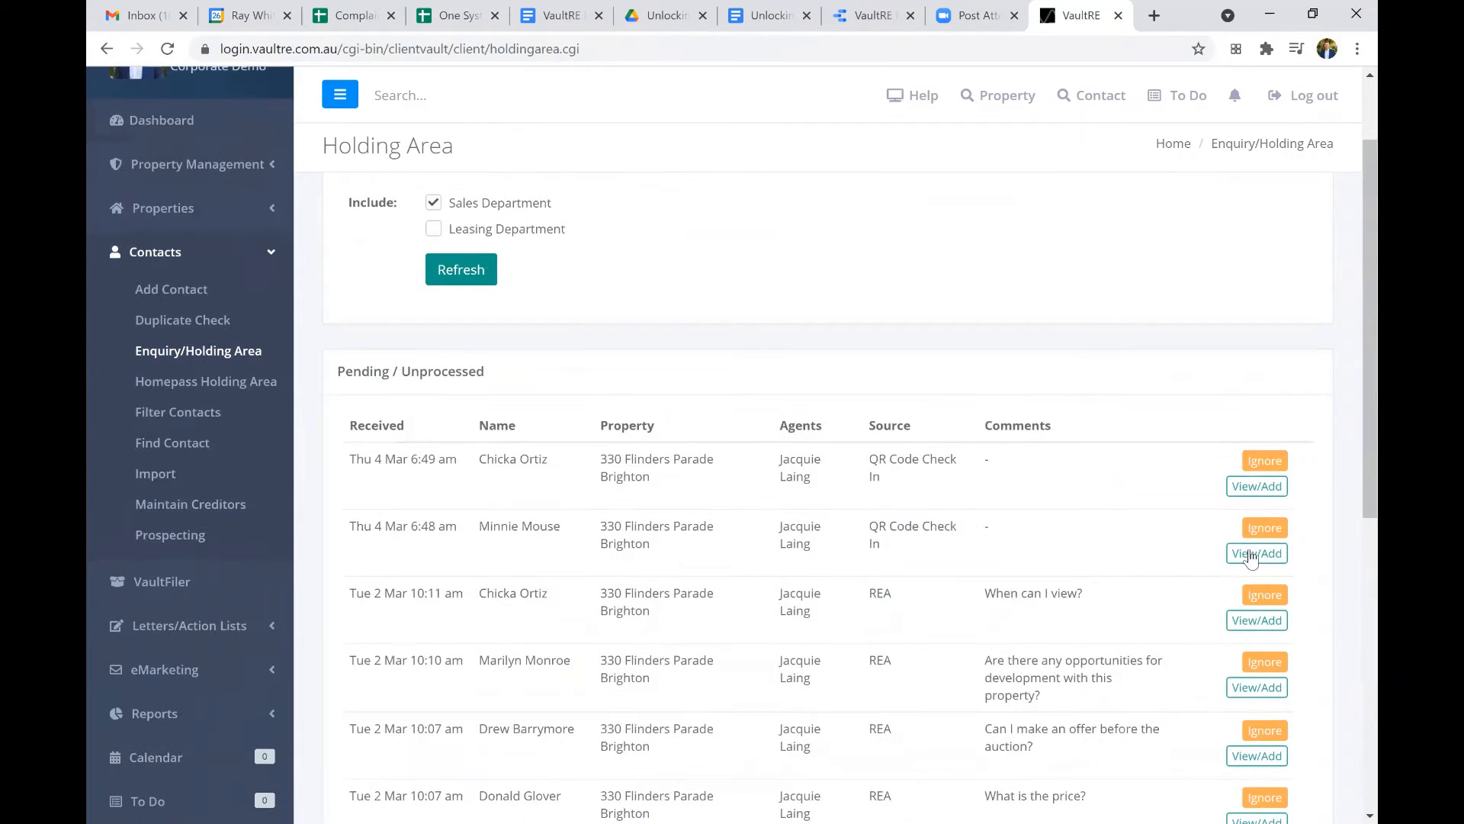
left_click(1255, 625)
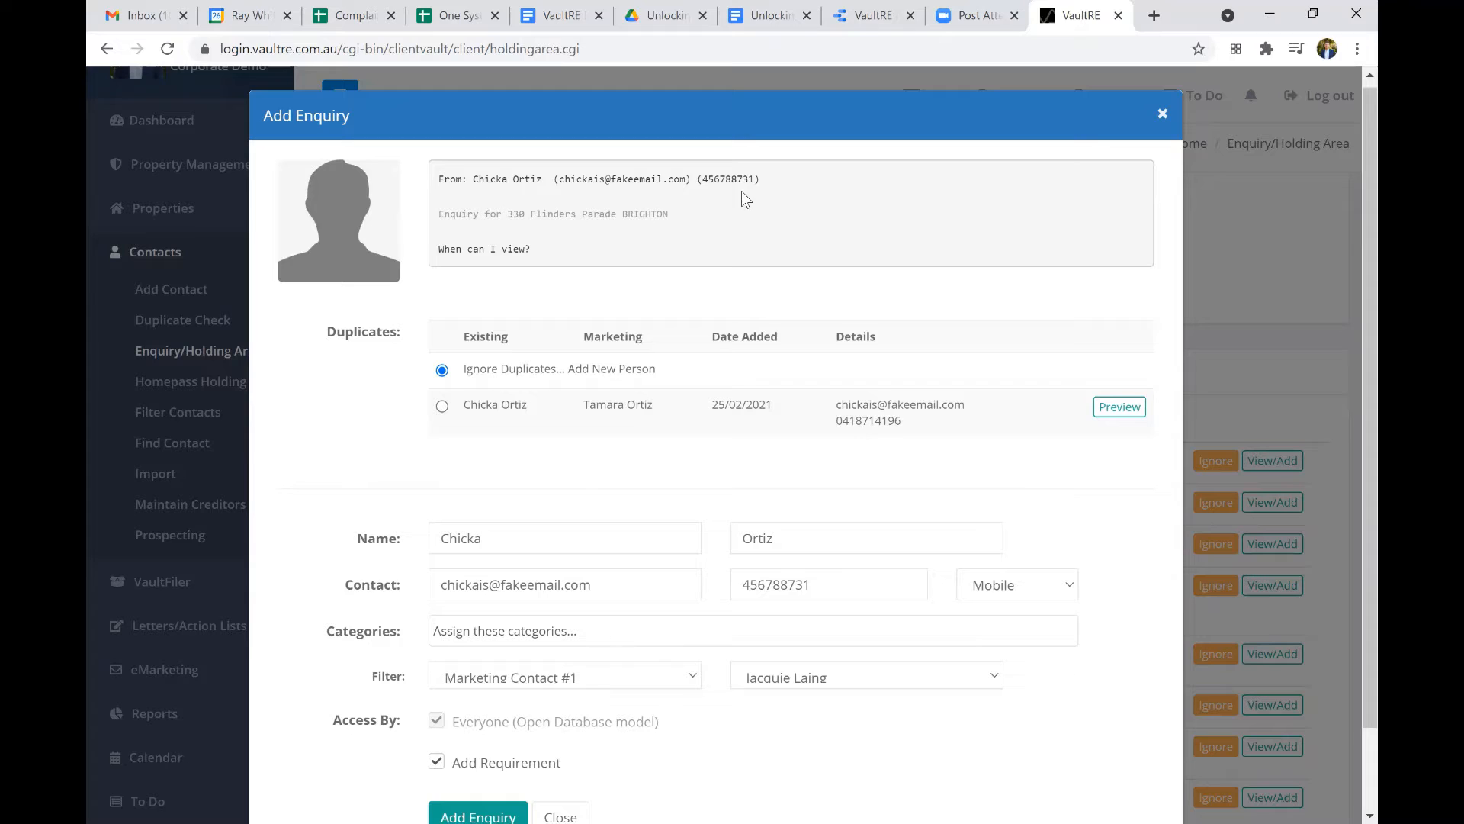
scroll(306, 460, "down", 1)
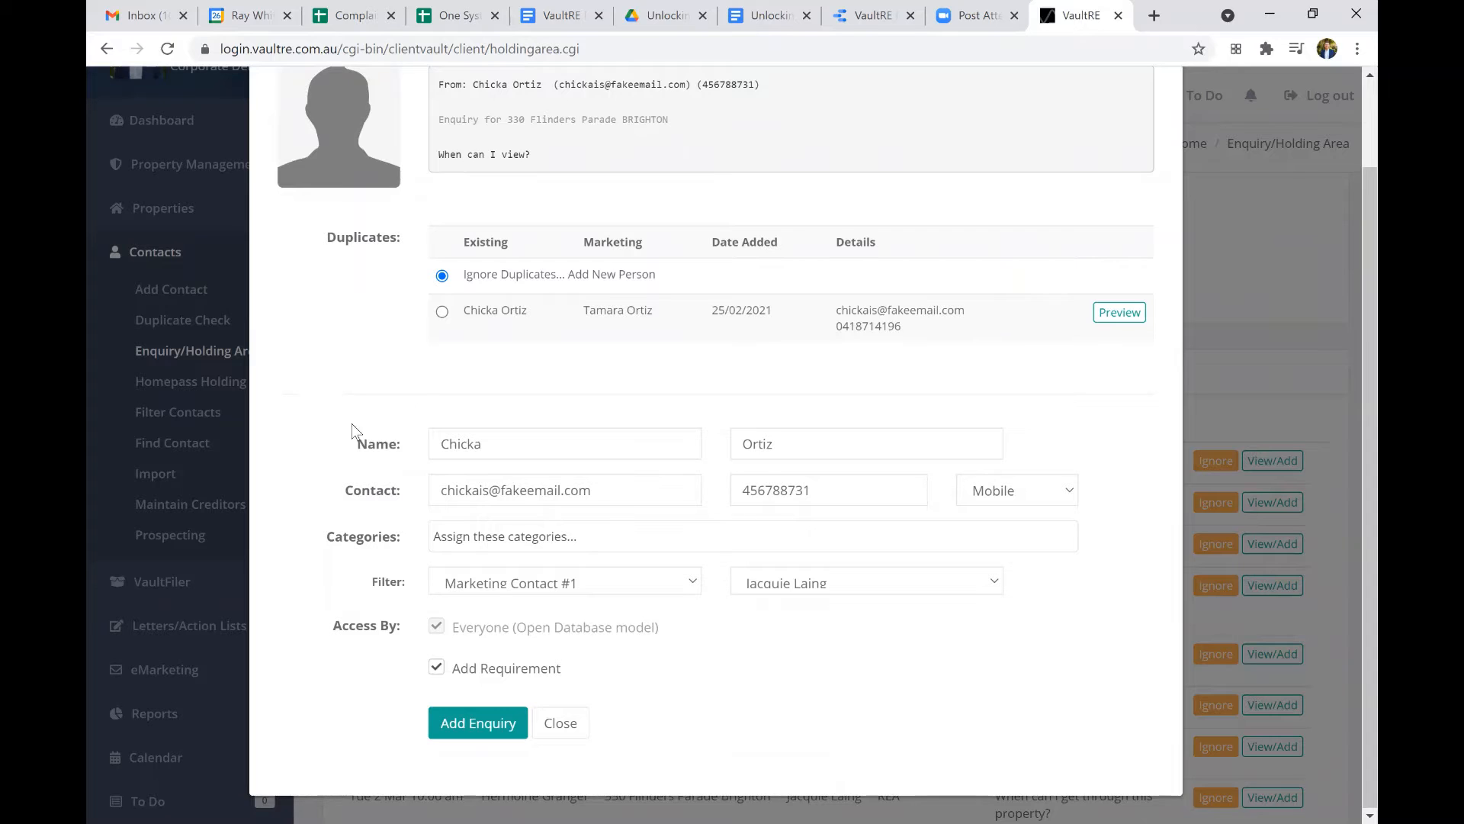
Compare using the existing duplicate contact with adding a new person, and highlight the enquirer's phone number.
left_click(443, 313)
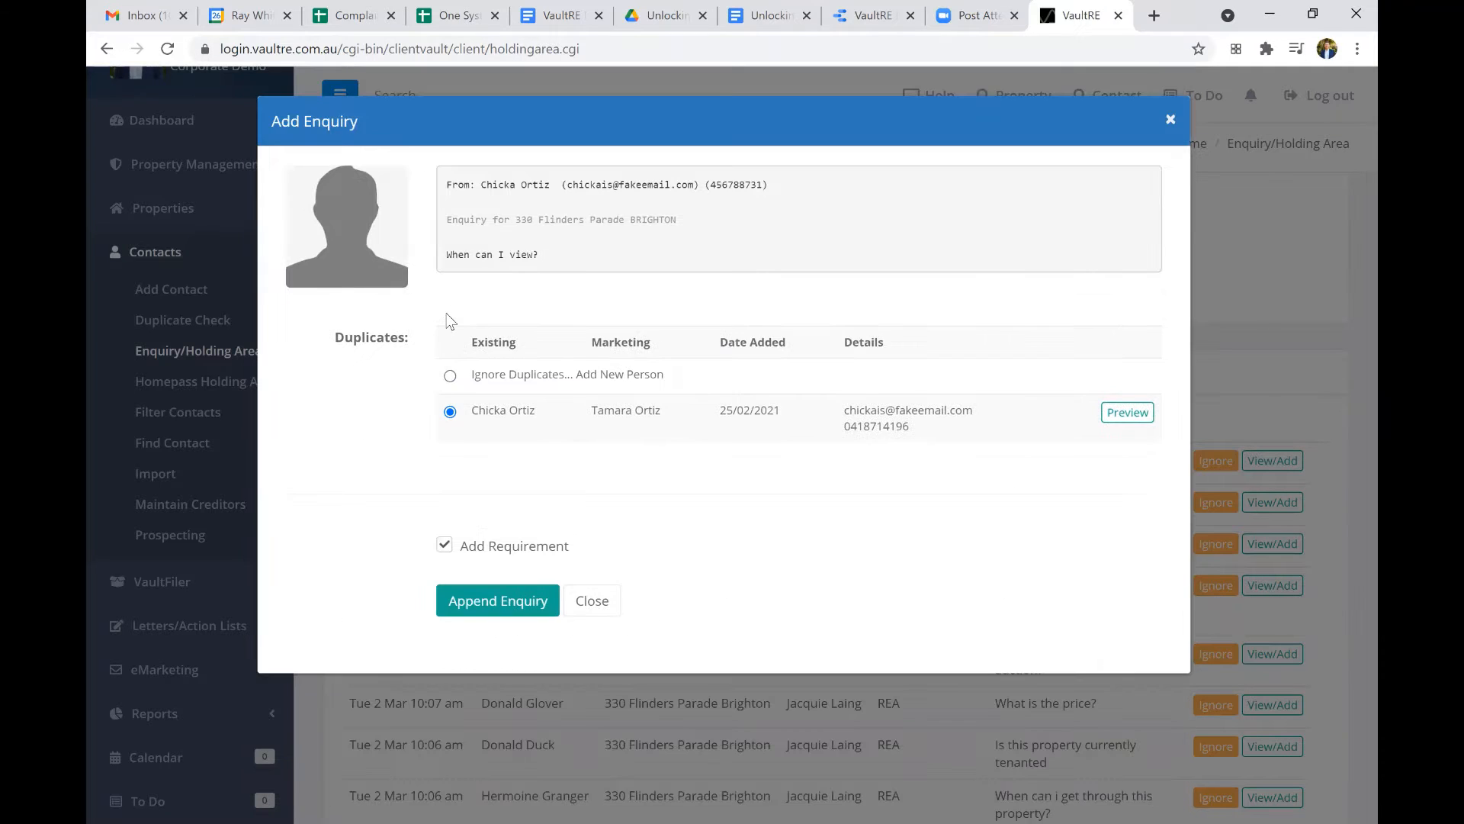
left_click(449, 376)
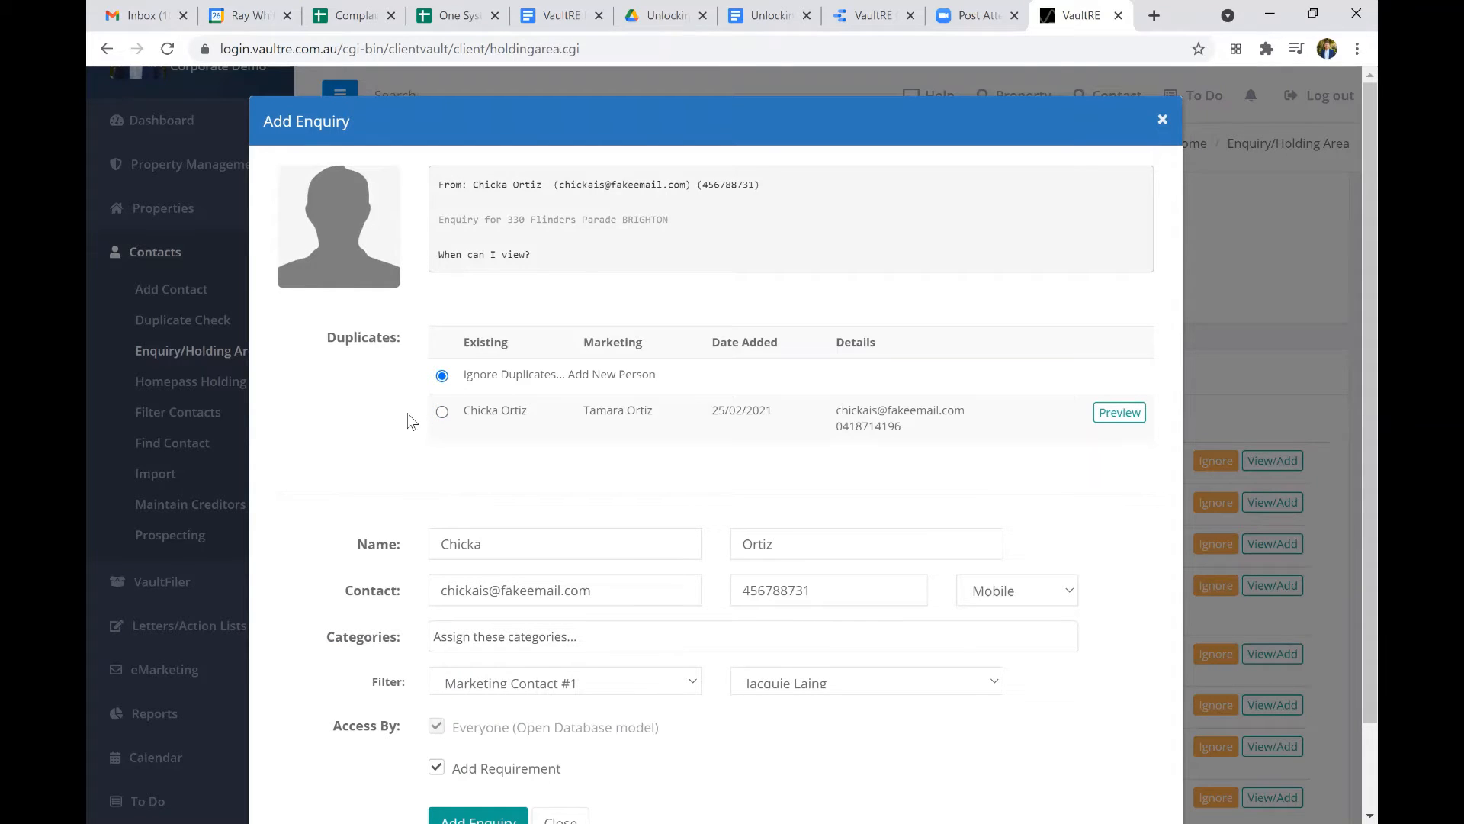
scroll(411, 421, "down", 2)
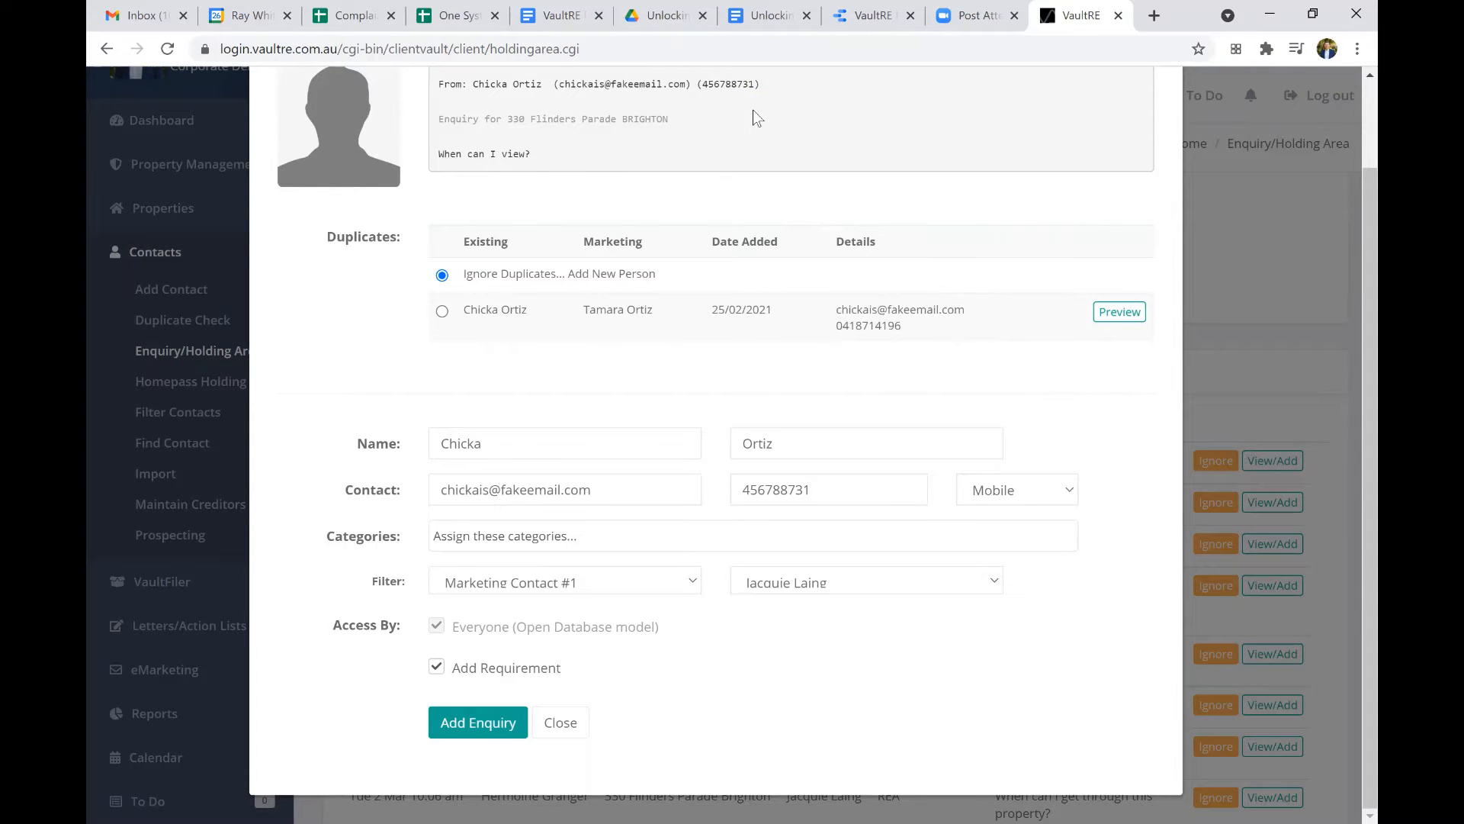
left_click_drag(755, 84, 705, 86)
Append the enquiry to the existing duplicate contact with Add Requirement enabled, and continue to the holding area.
left_click(443, 313)
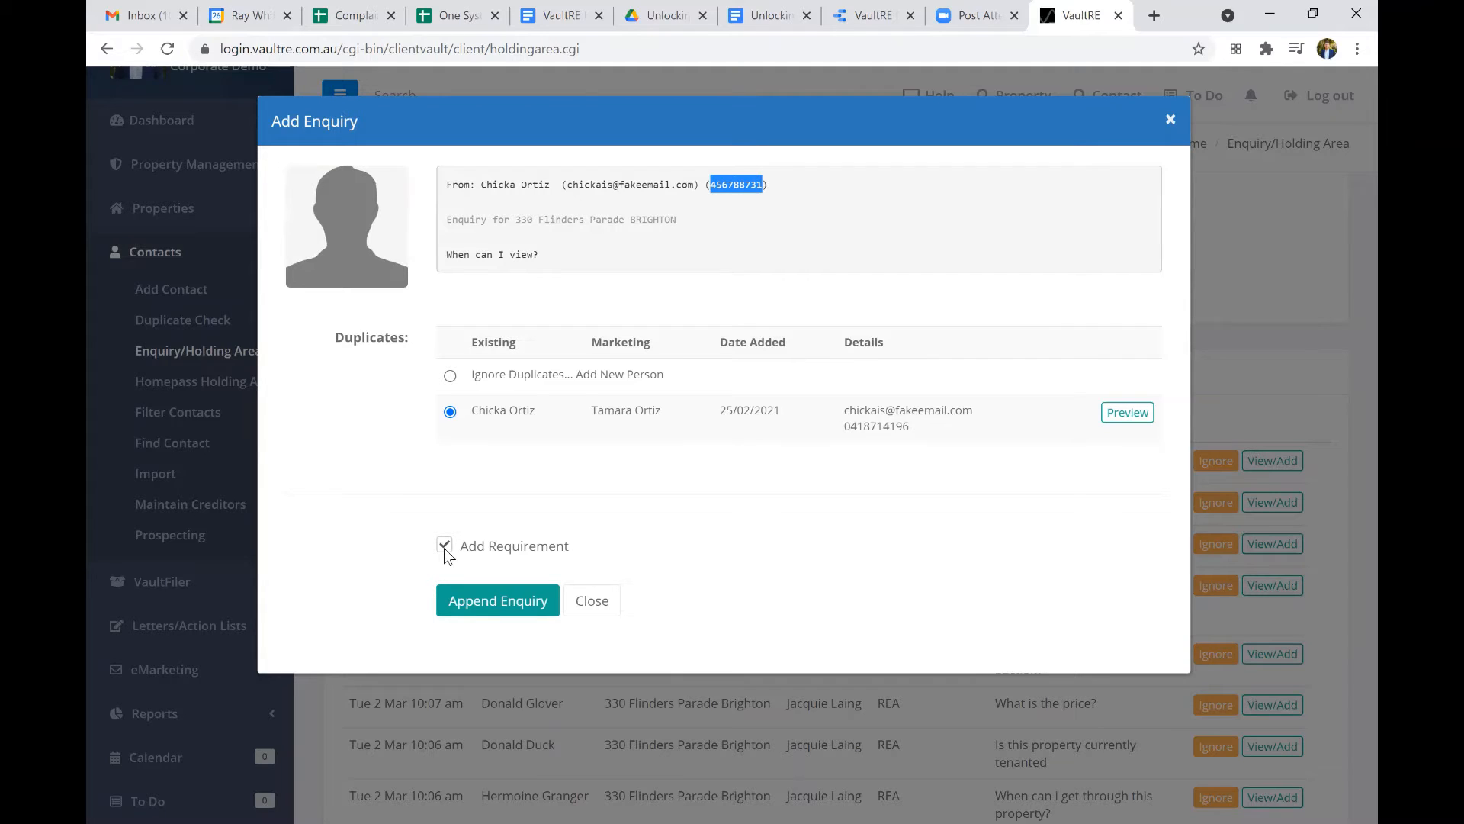
left_click(514, 613)
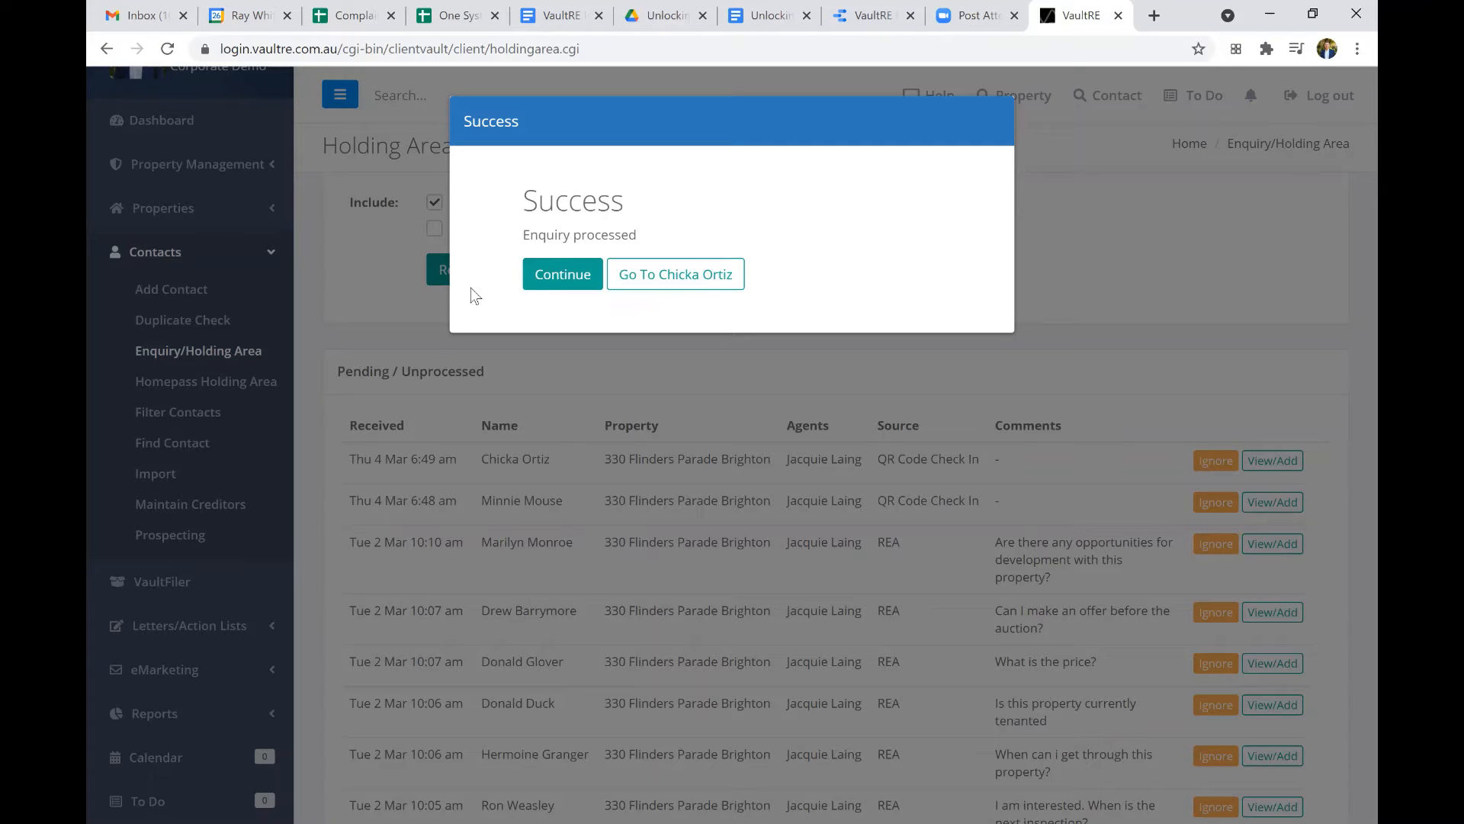
left_click(574, 284)
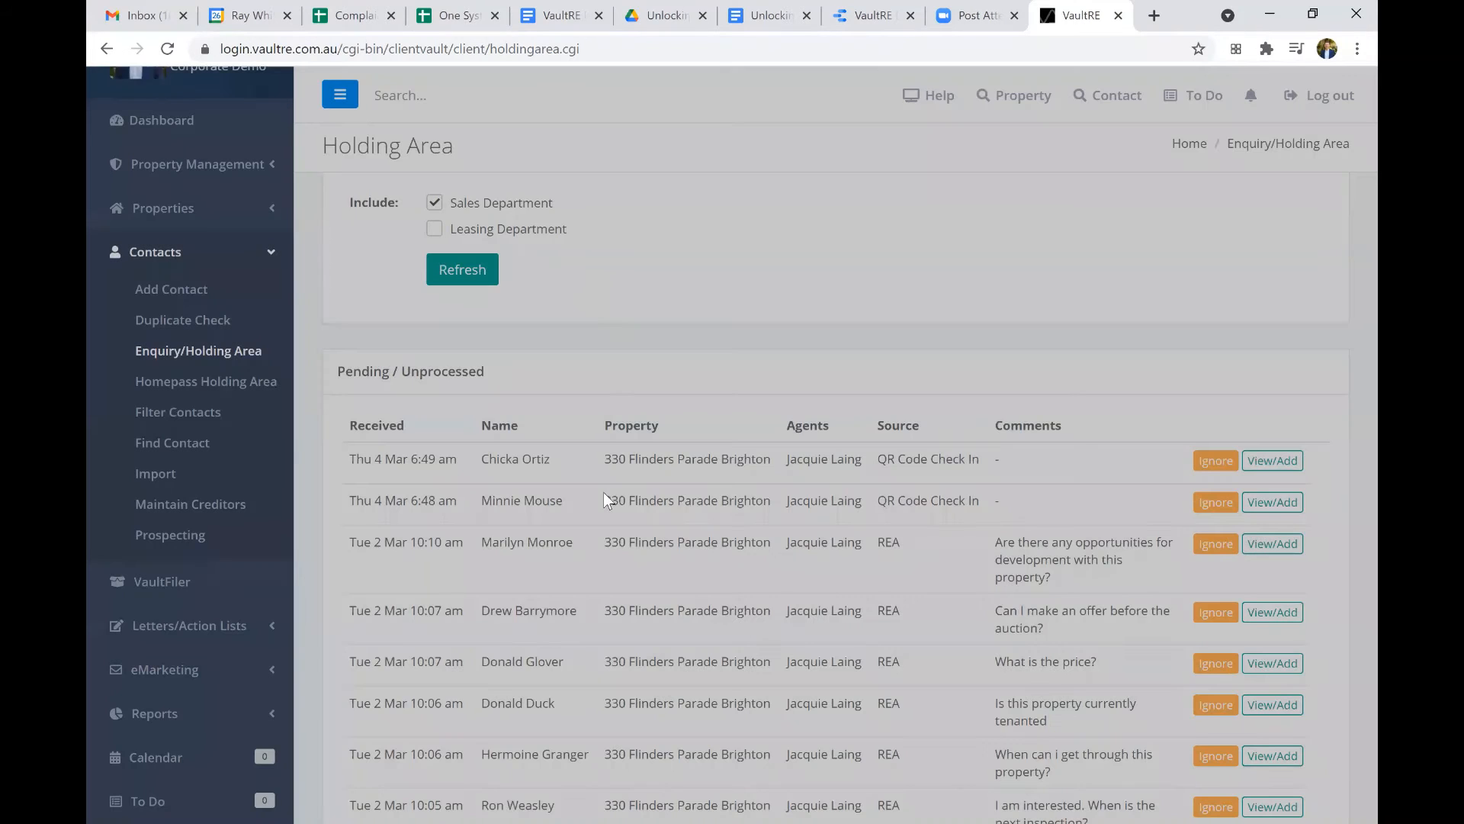
Look through the remaining pending enquiries and collapse the filter criteria.
scroll(602, 492, "down", 2)
scroll(608, 500, "down", 5)
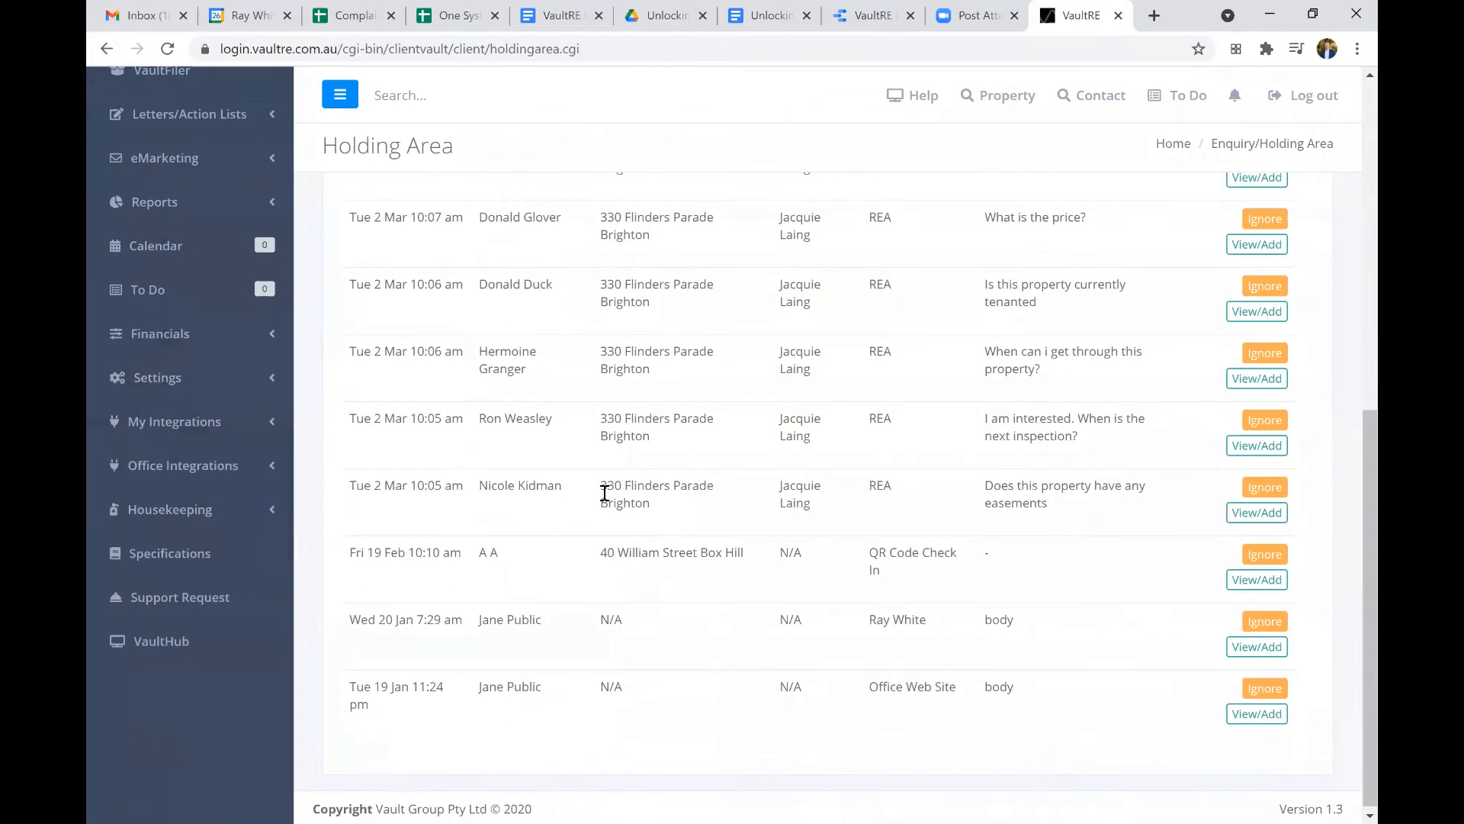
scroll(603, 490, "up", 8)
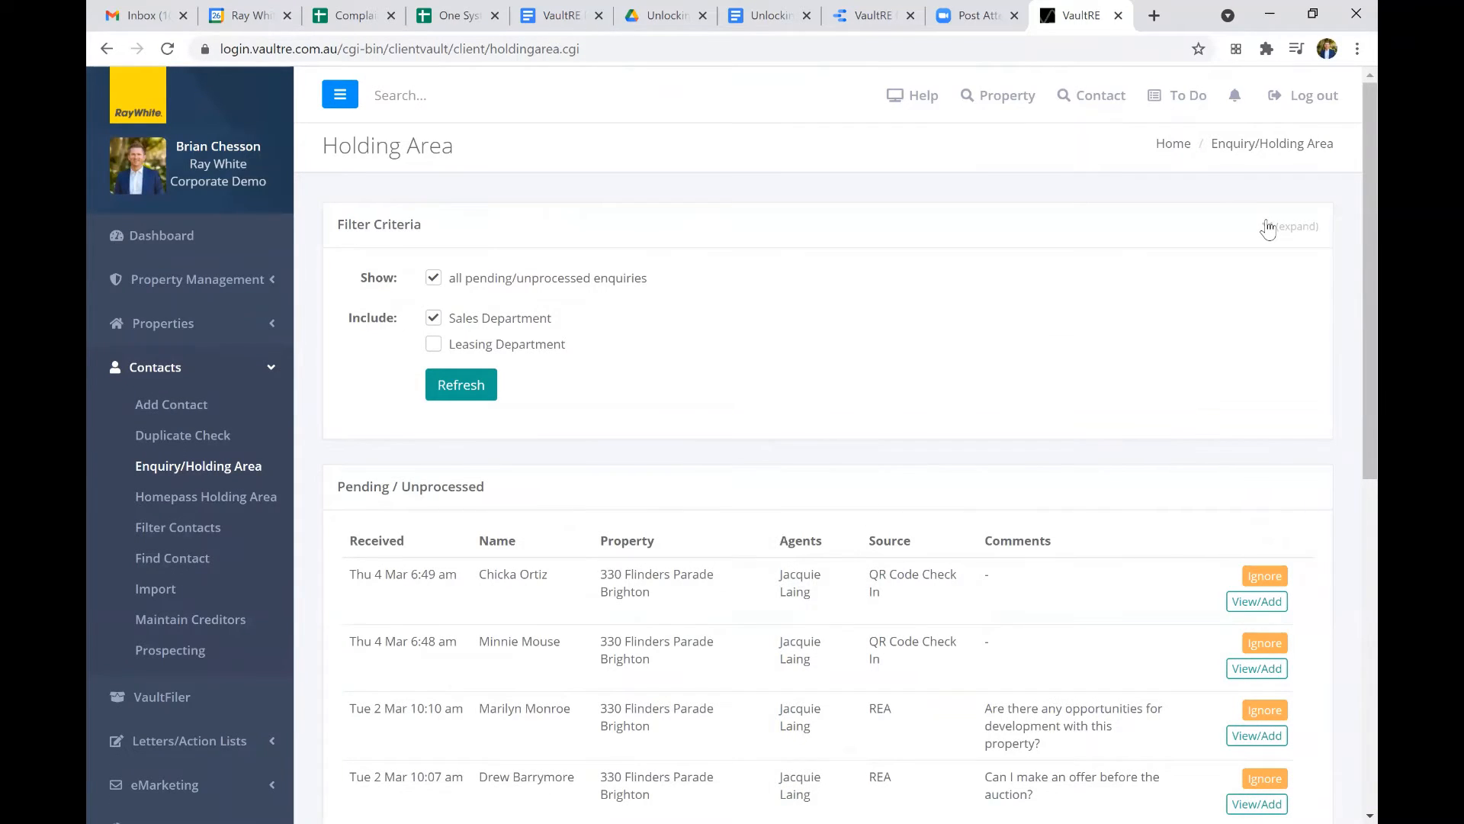
left_click(1268, 227)
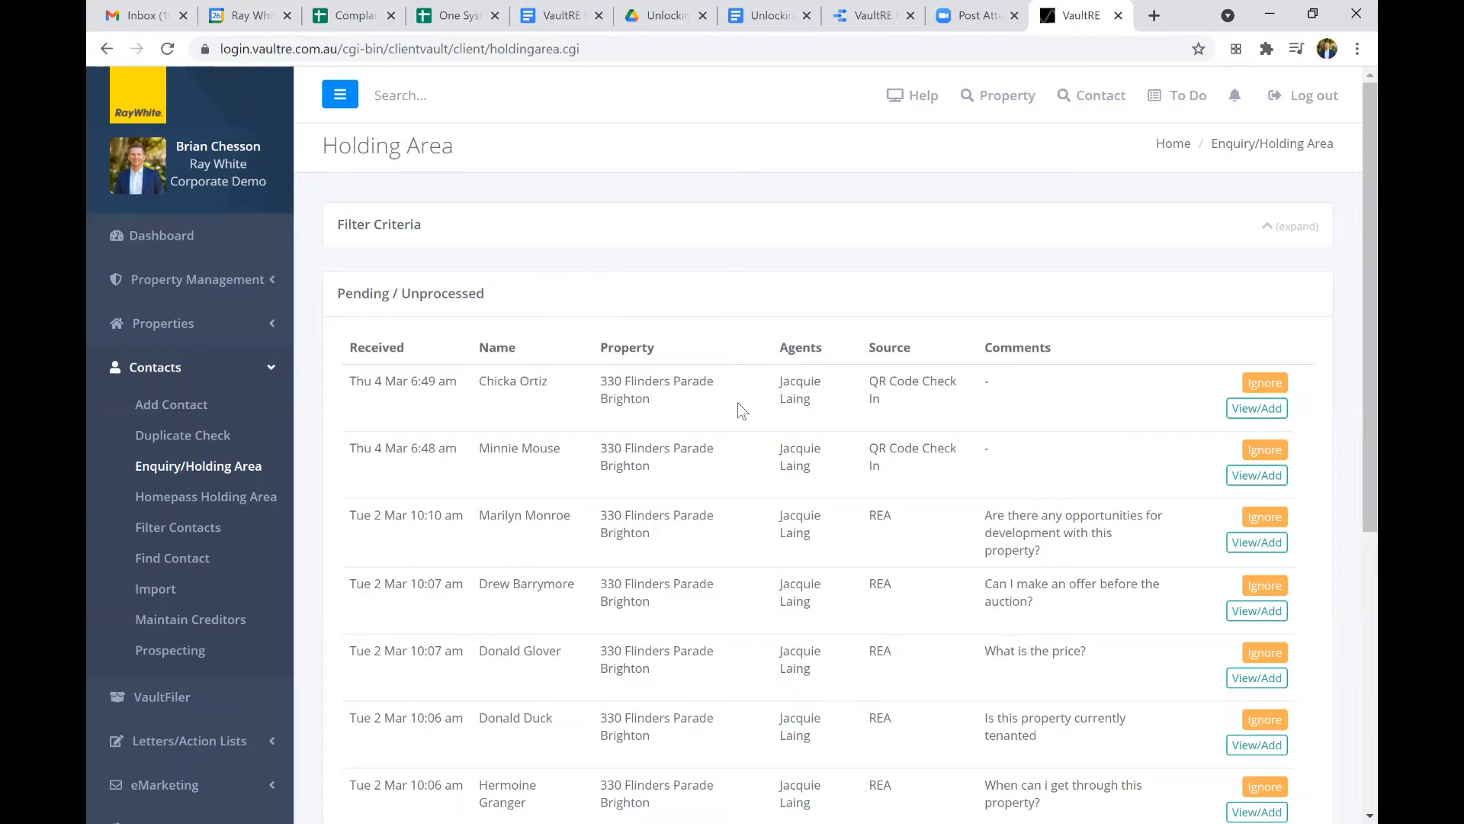
Enter a given name and surname in a new contact record to test for duplicates.
left_click(635, 444)
key("Tab")
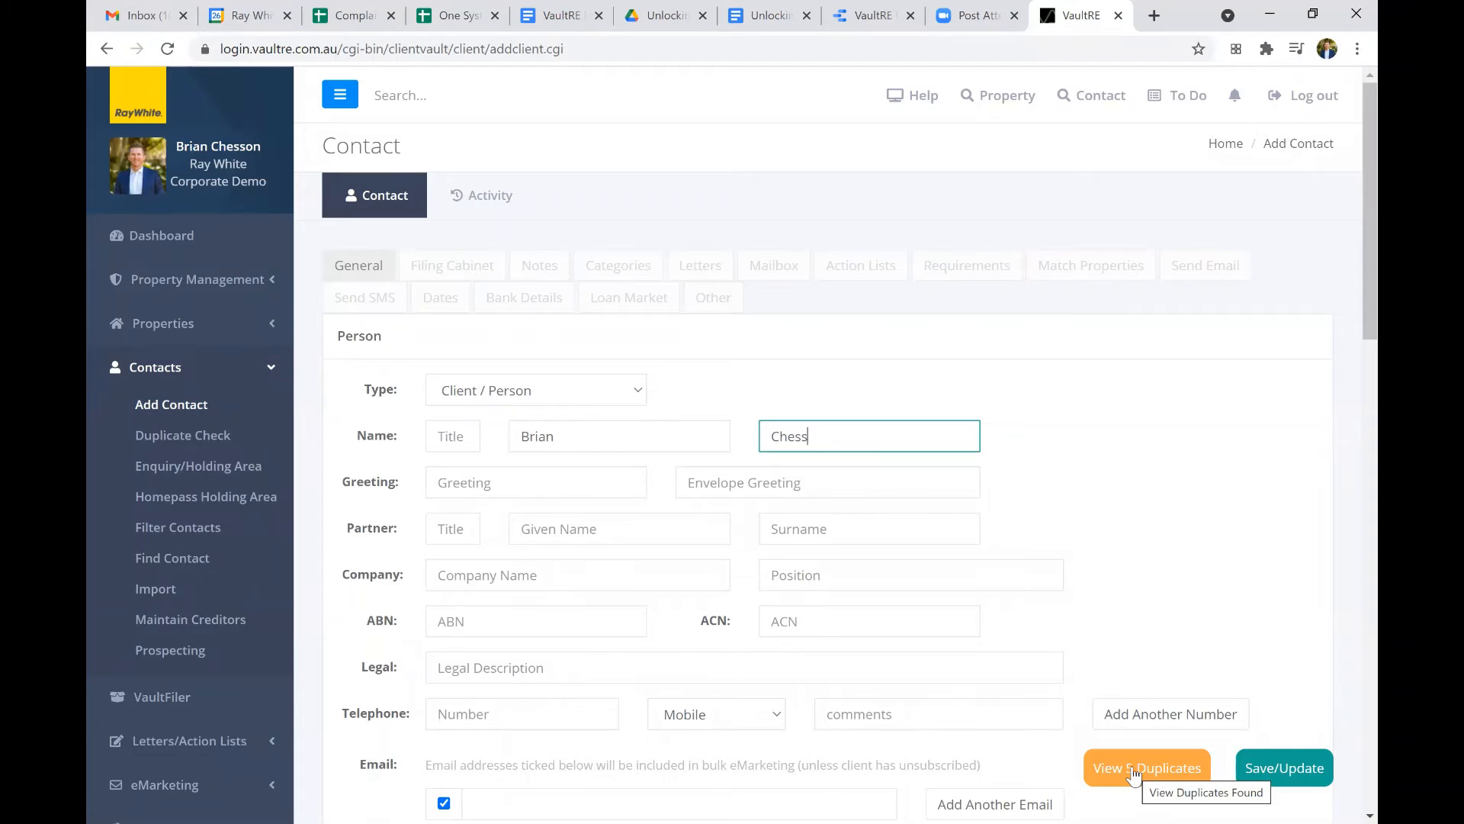
Leave the unsaved contact for the dashboard, open the contacts' Duplicate Check and reload its results.
left_click(267, 370)
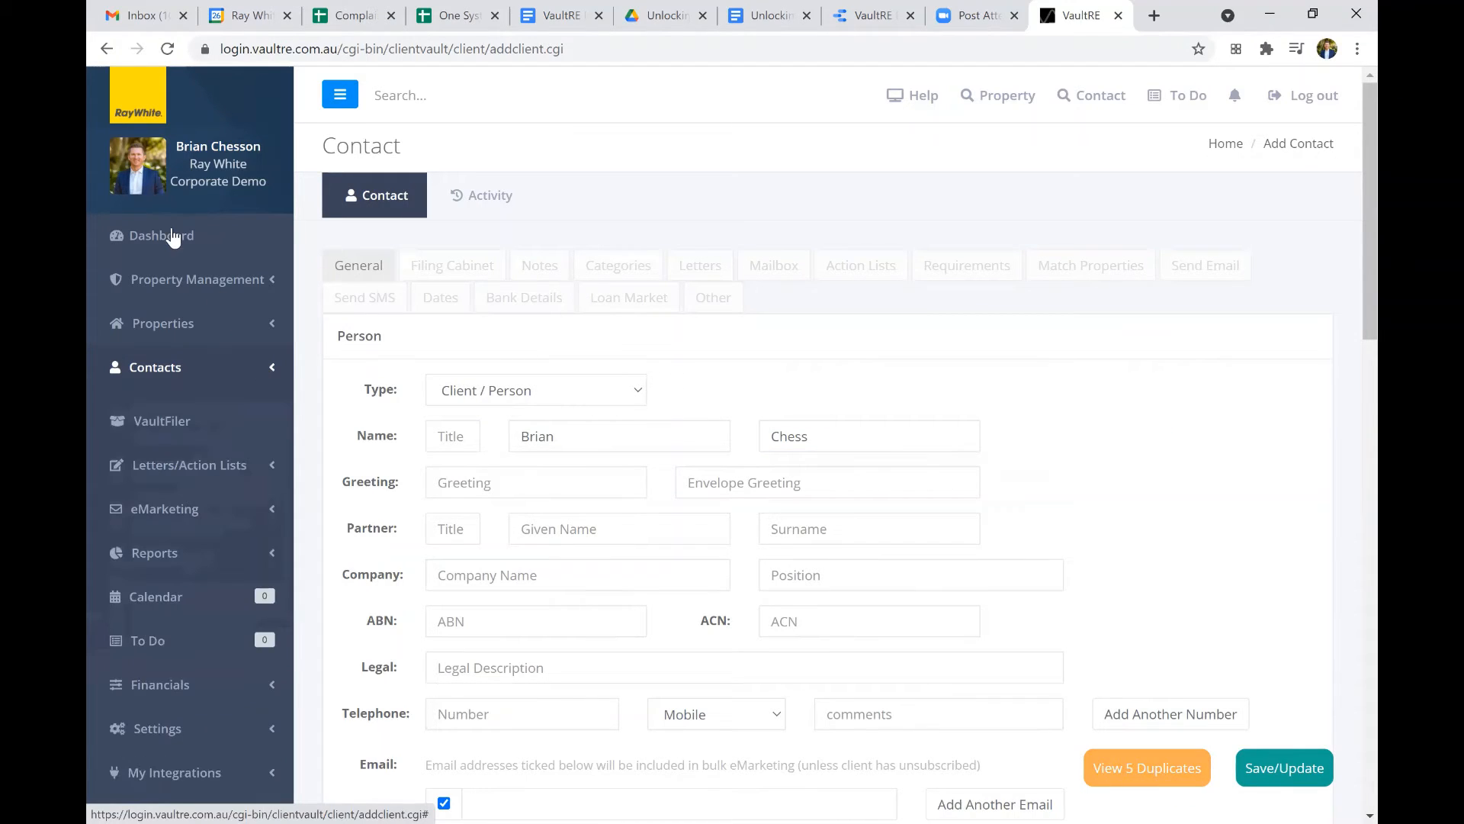
left_click(172, 237)
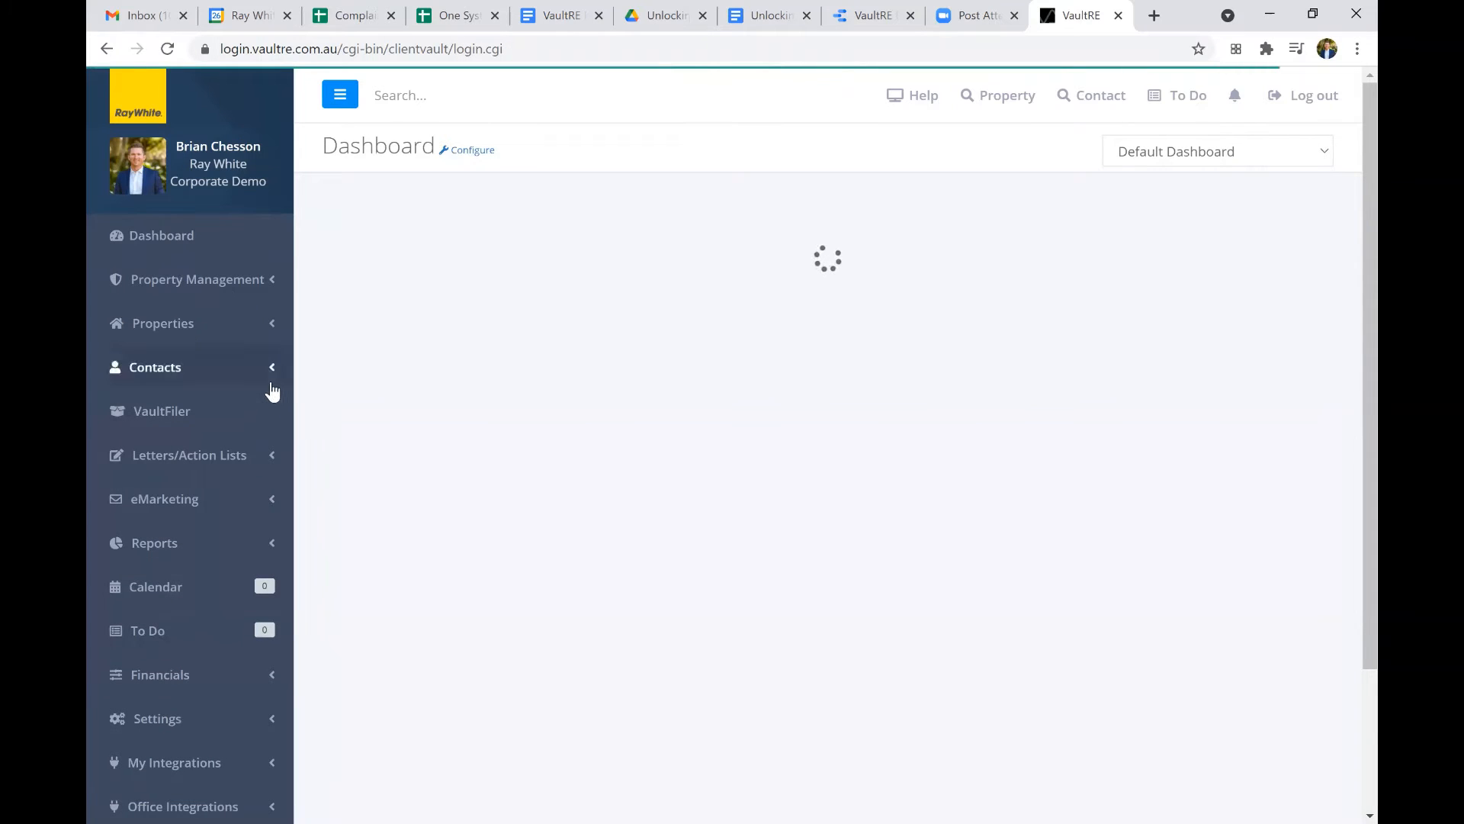
left_click(271, 379)
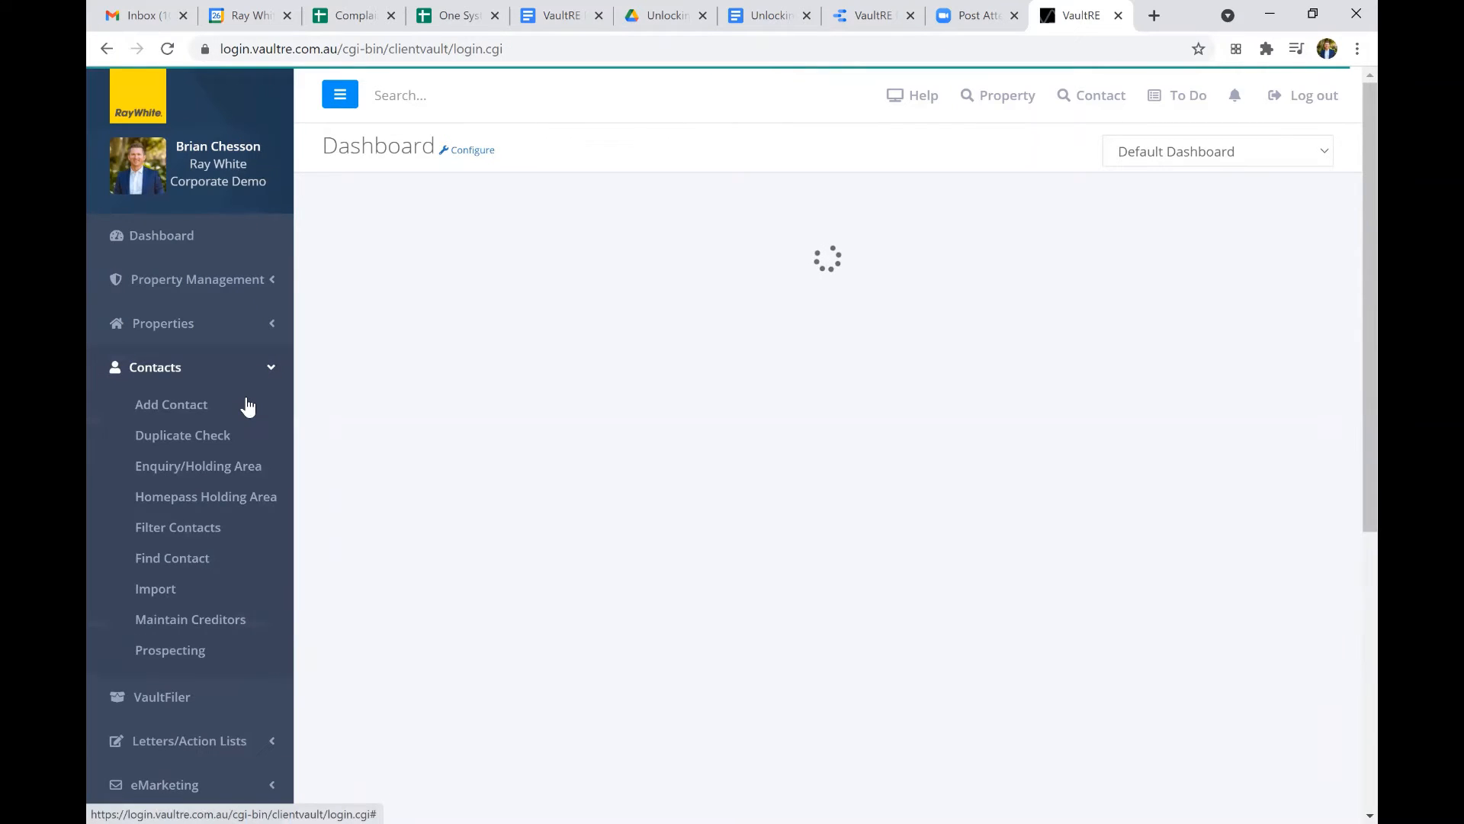
left_click(210, 446)
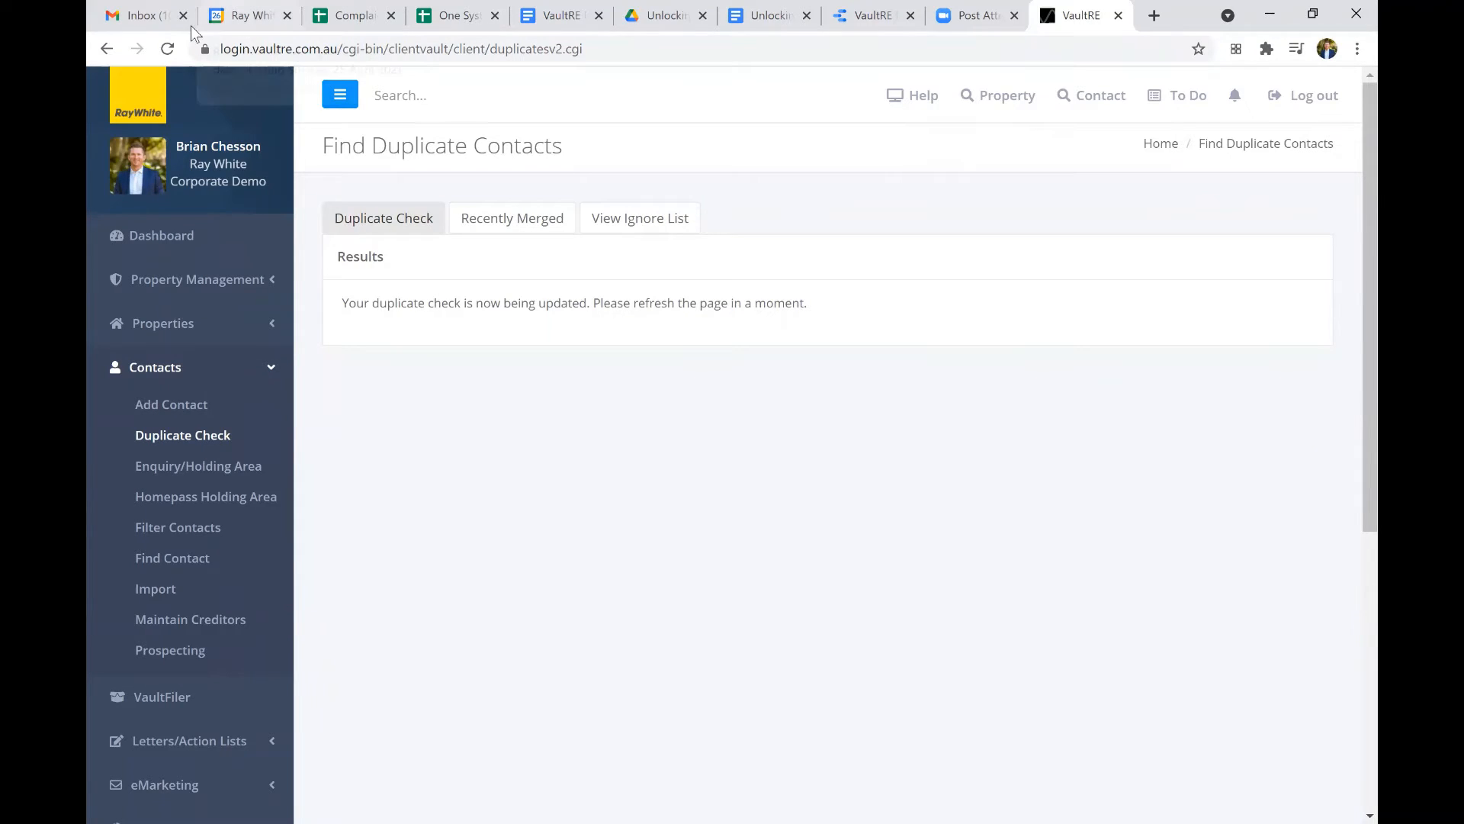
left_click(168, 49)
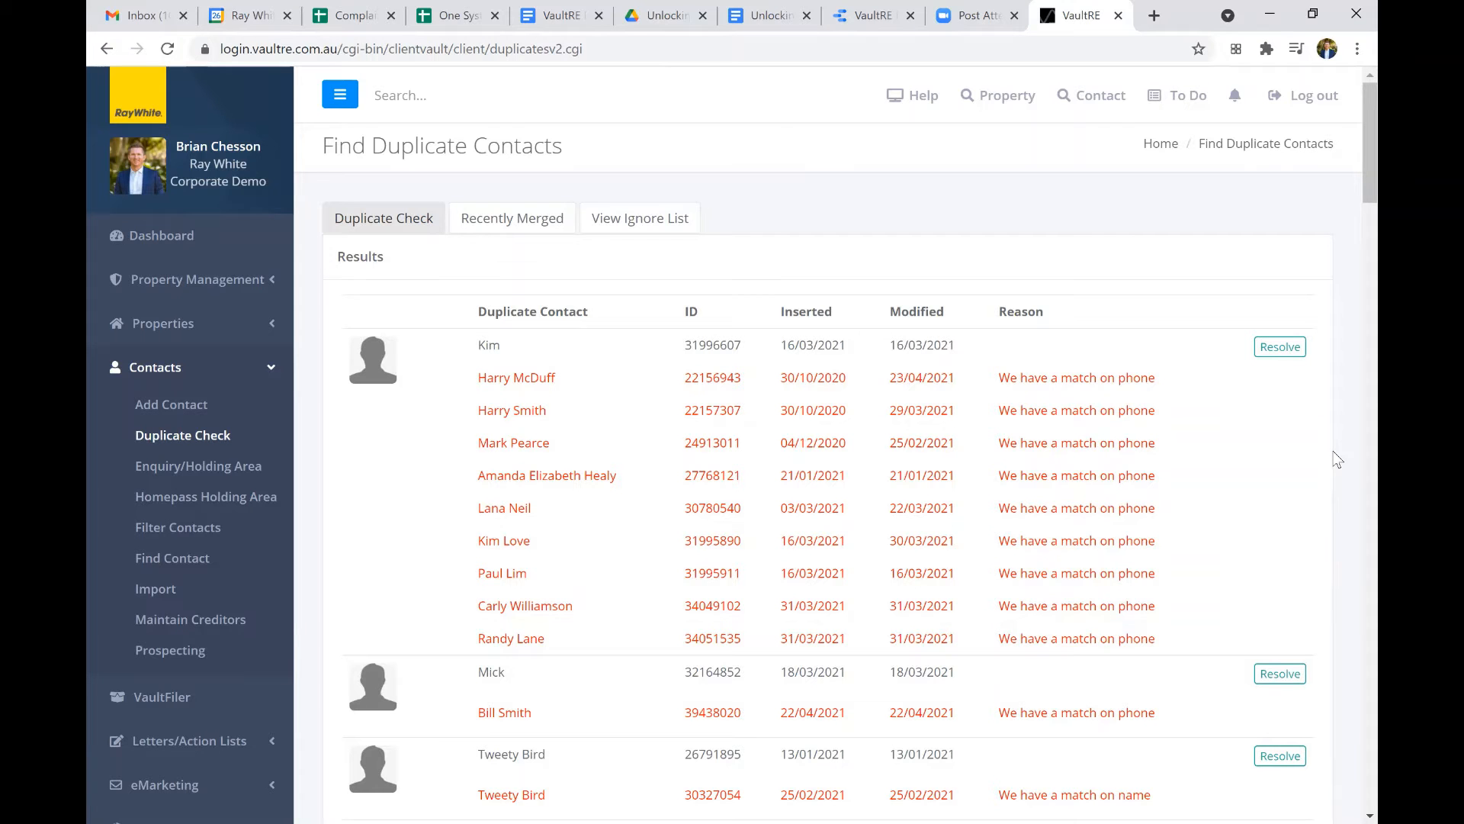
Open the Tweety Bird duplicate pair for resolving and compare the two records' email addresses.
scroll(1336, 458, "down", 5)
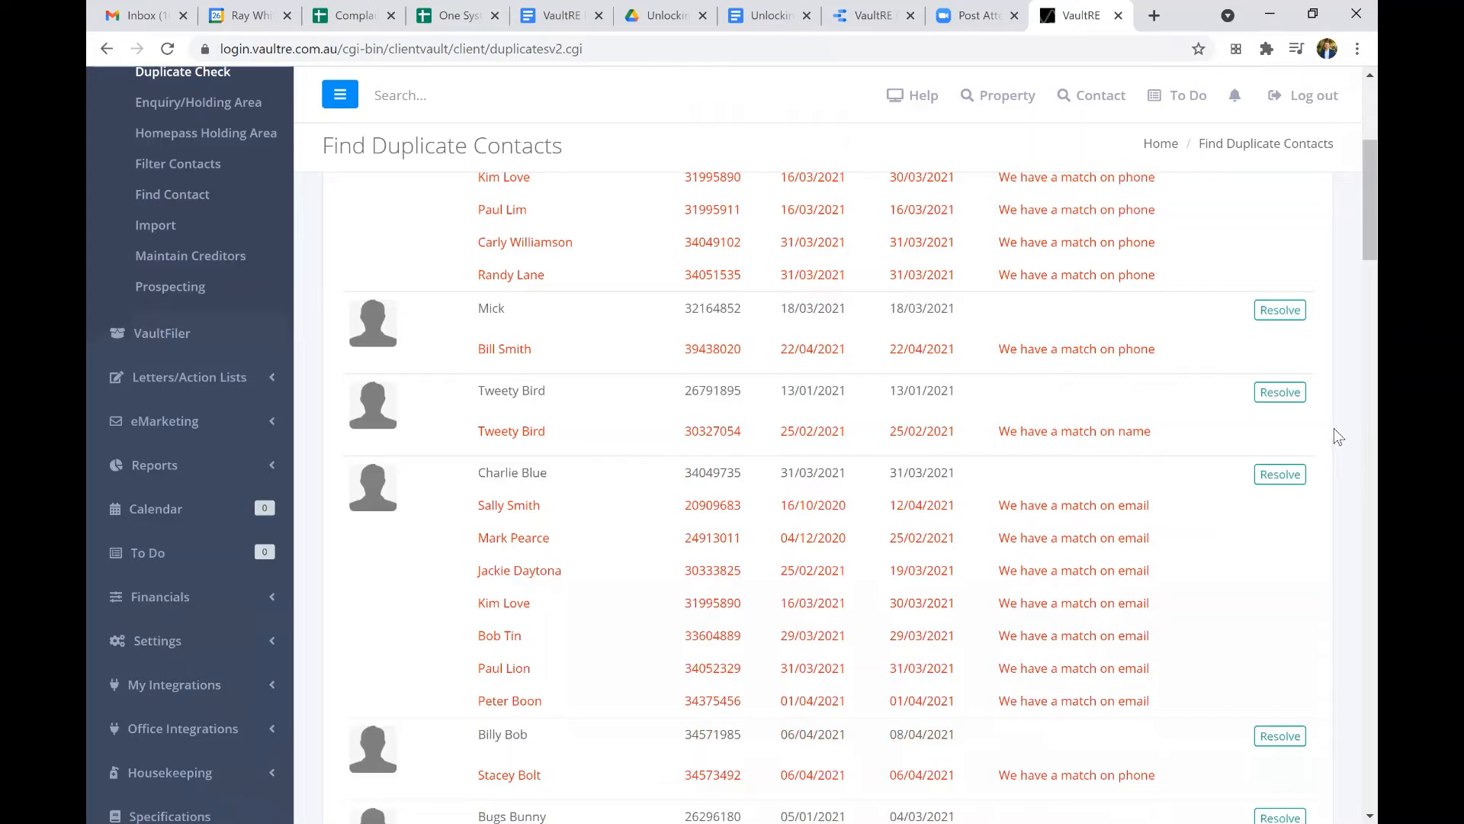
left_click(1289, 392)
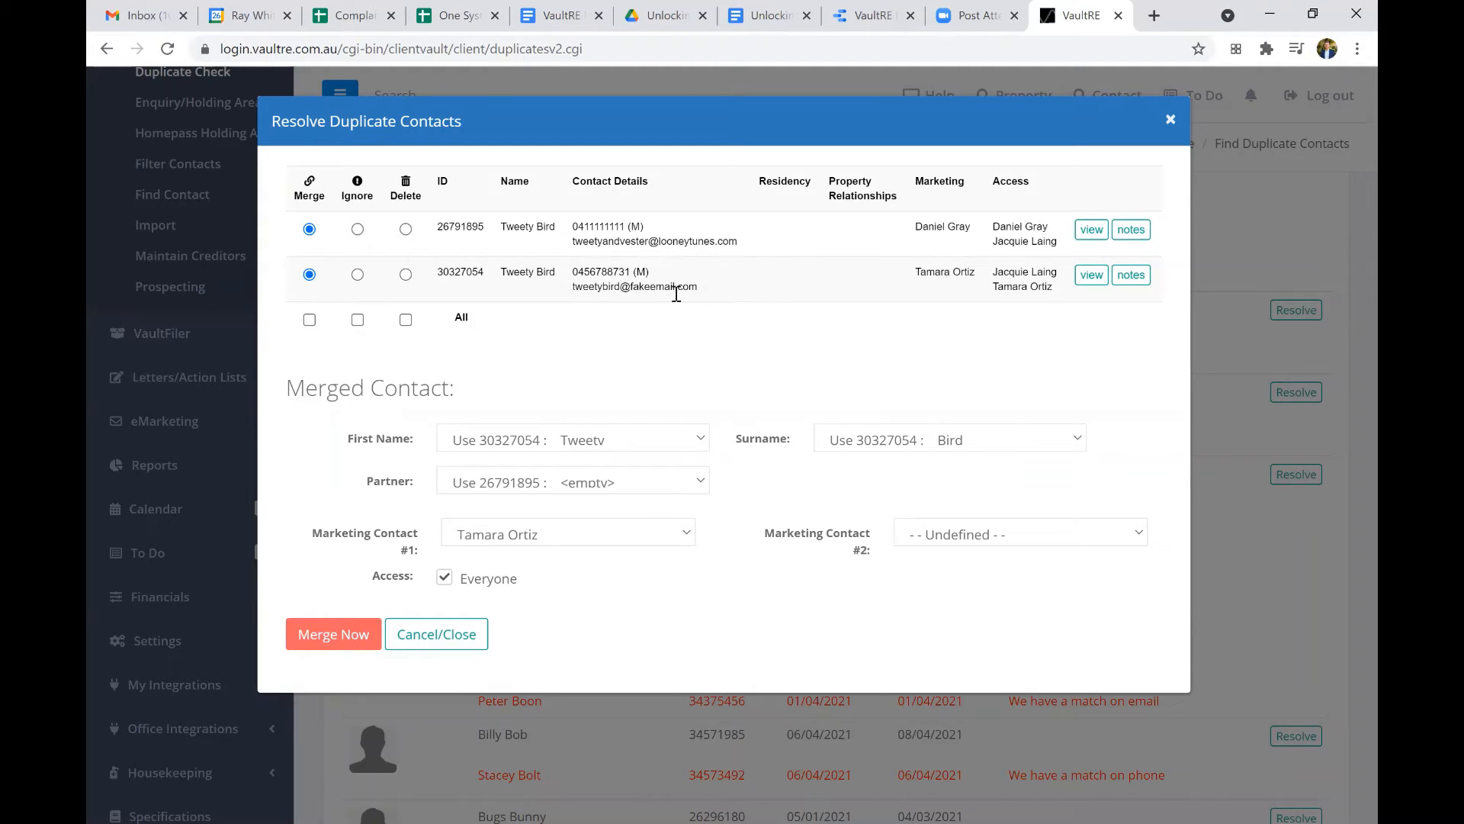
left_click_drag(675, 294, 590, 301)
left_click(705, 245)
left_click_drag(737, 241, 588, 242)
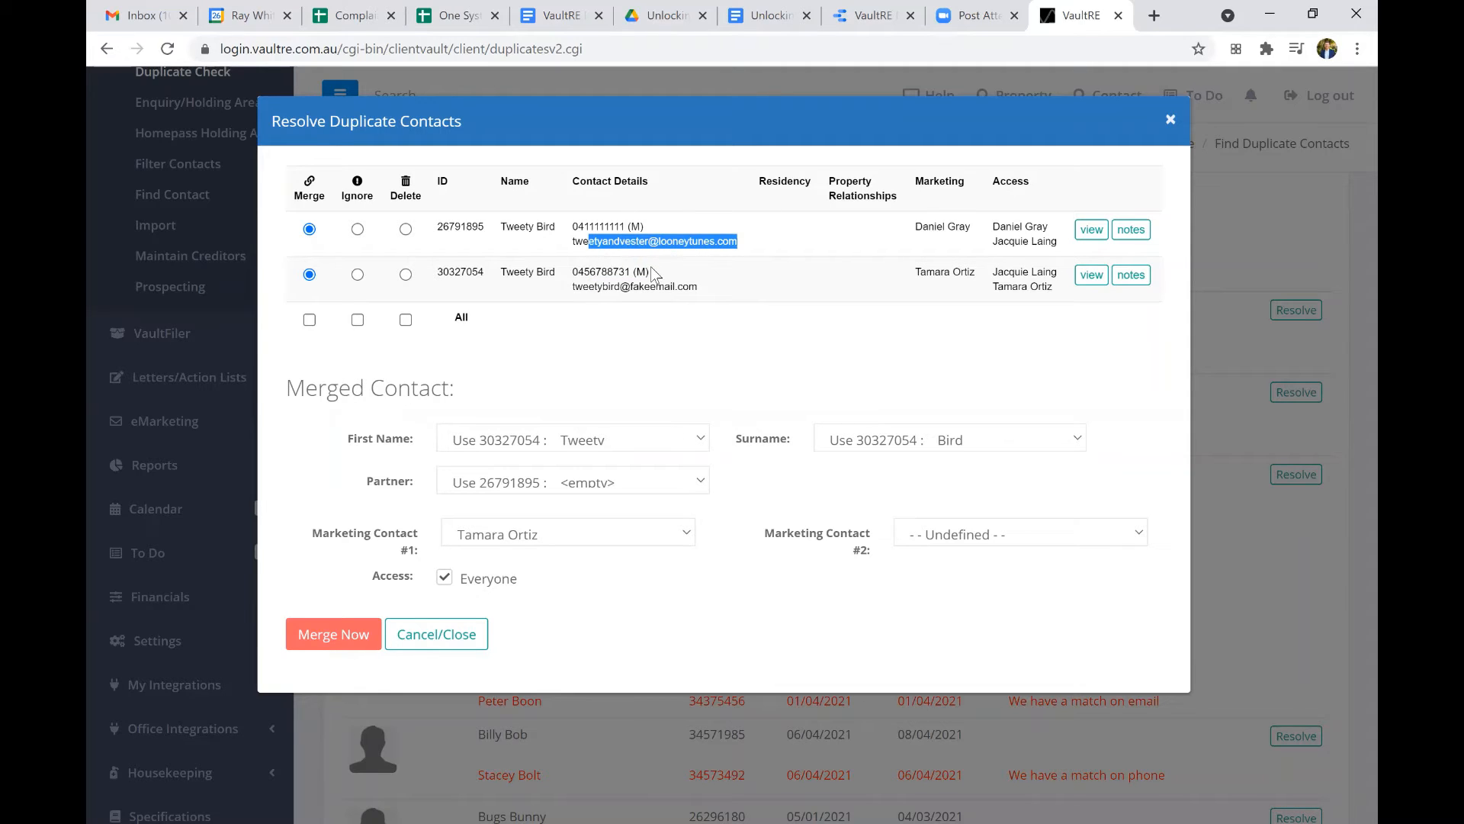
left_click(653, 268)
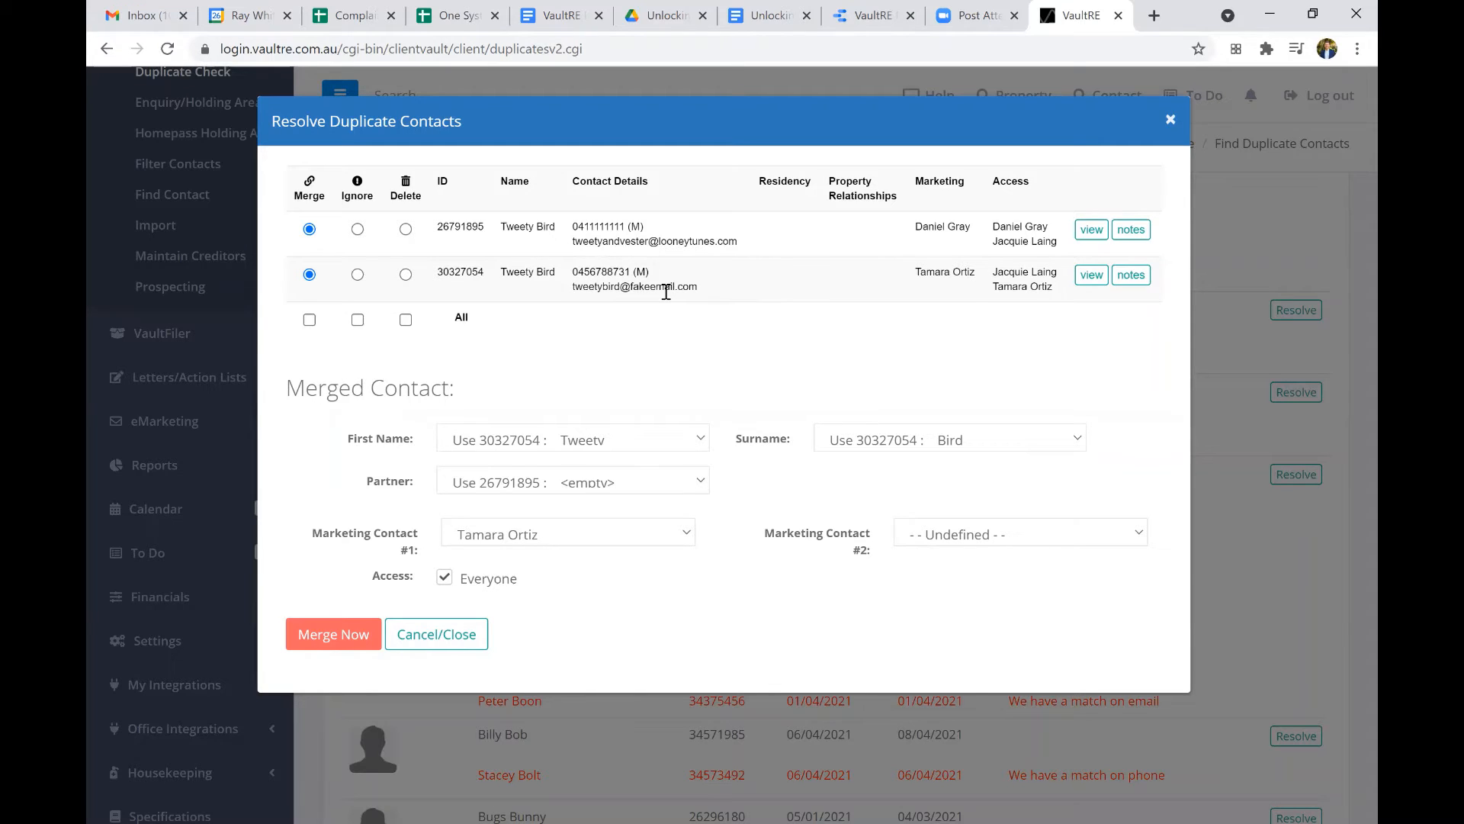
Mark both Tweety Bird records as Ignore and run the cleanup.
left_click(357, 229)
left_click(357, 275)
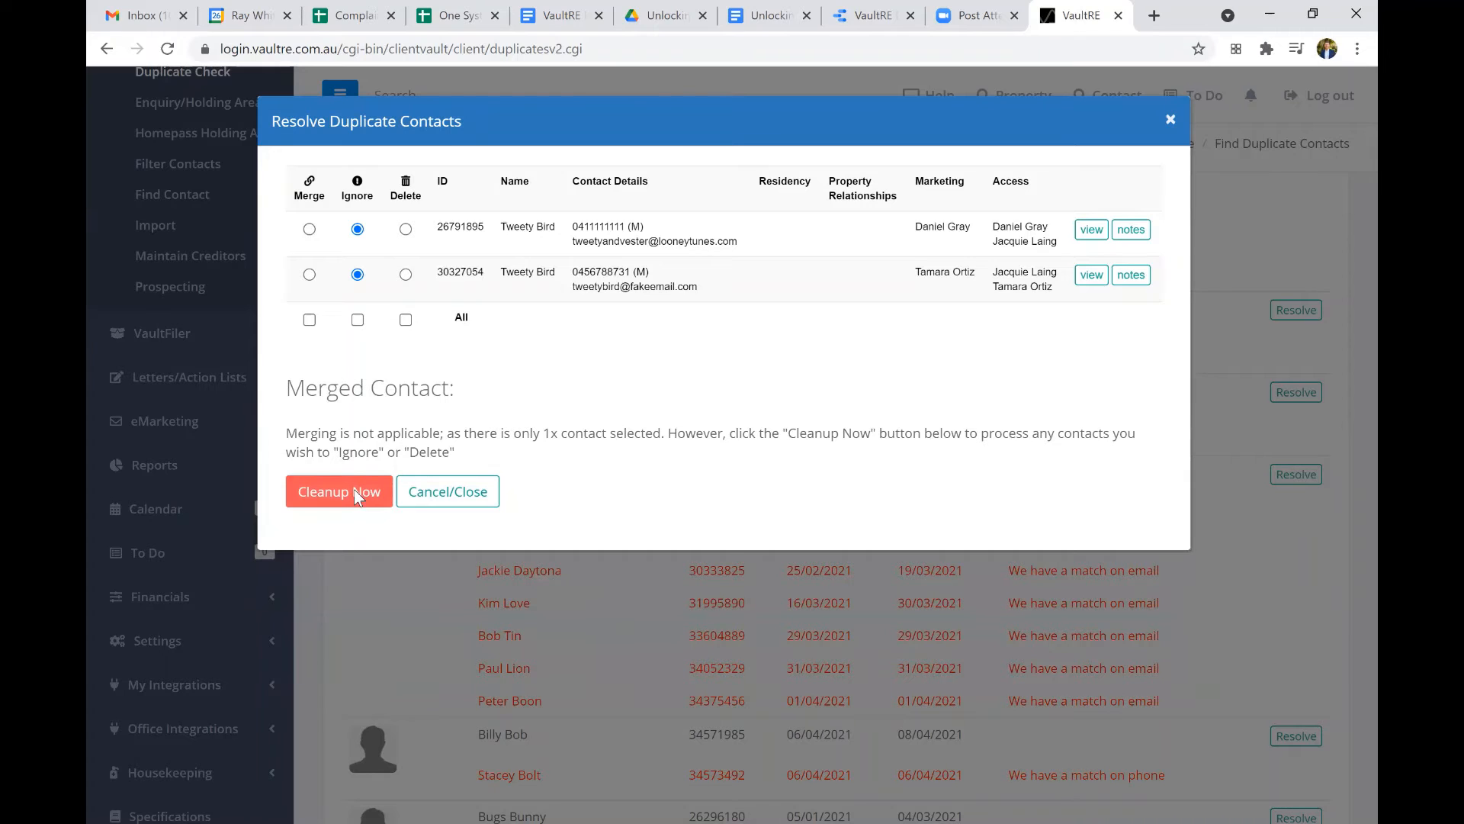
left_click(354, 492)
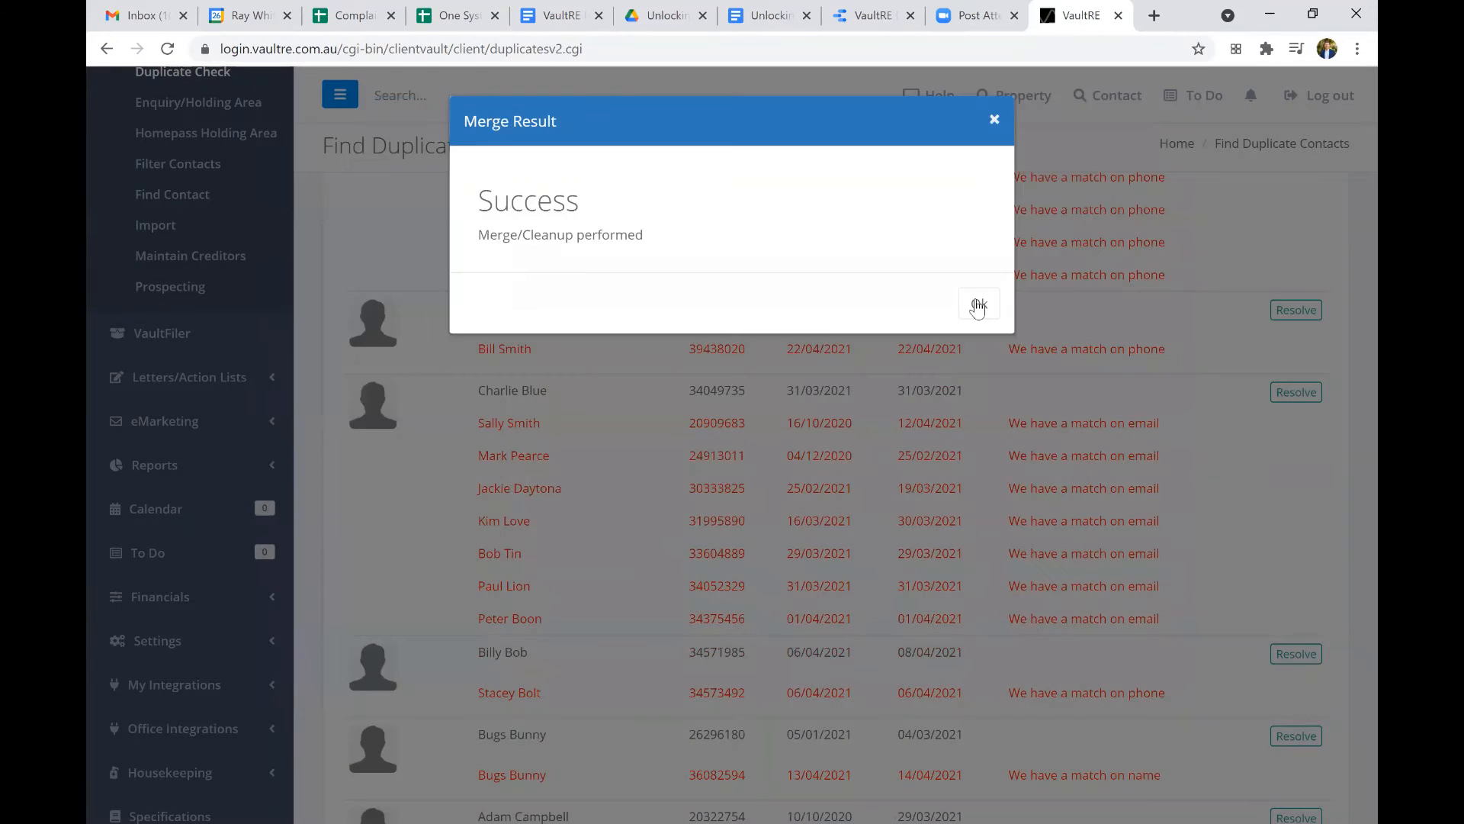
left_click(979, 303)
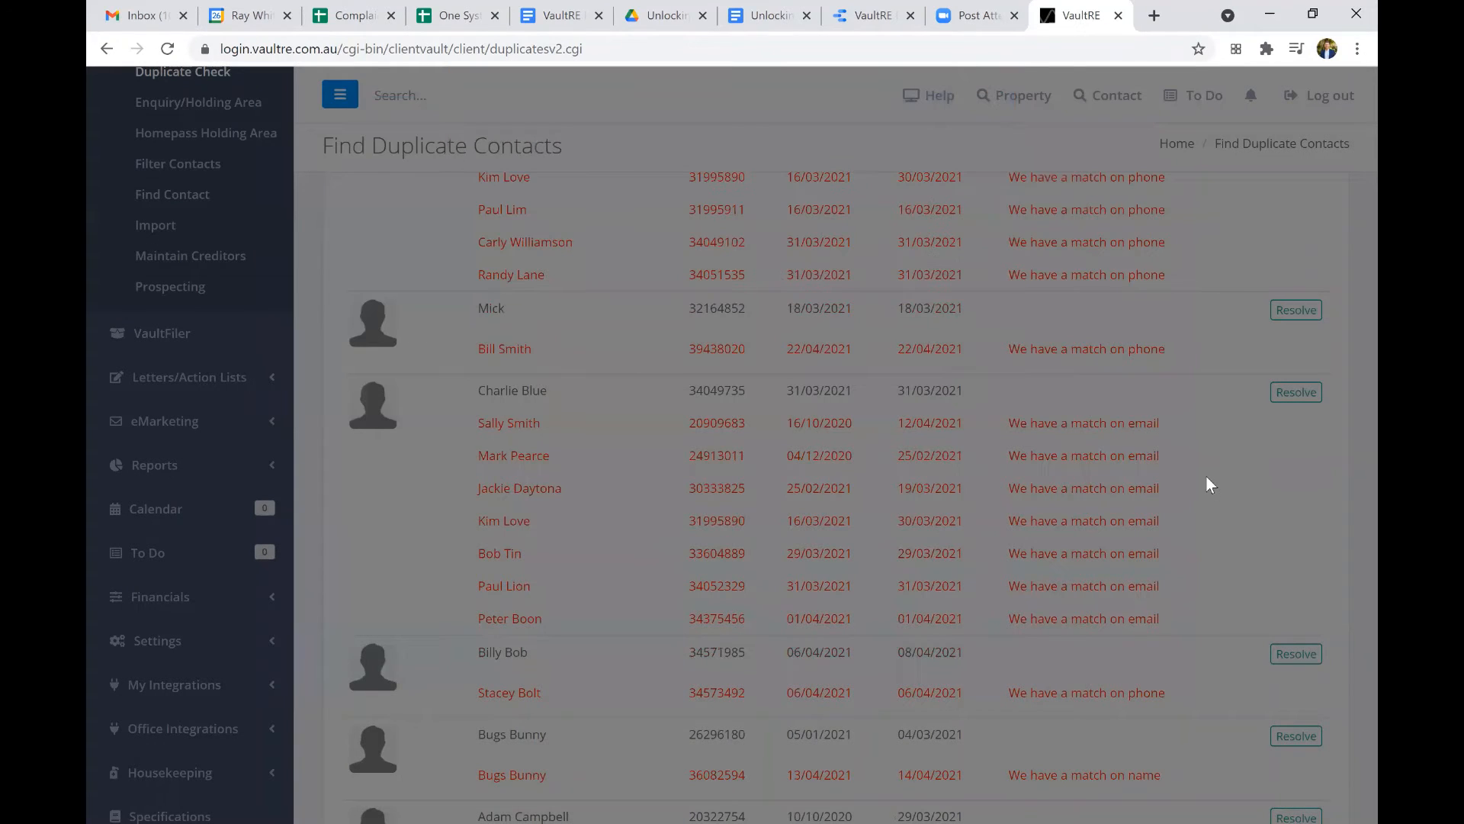
Open the Bugs Bunny duplicate pair for resolving and look over the merged contact options.
scroll(1296, 366, "down", 4)
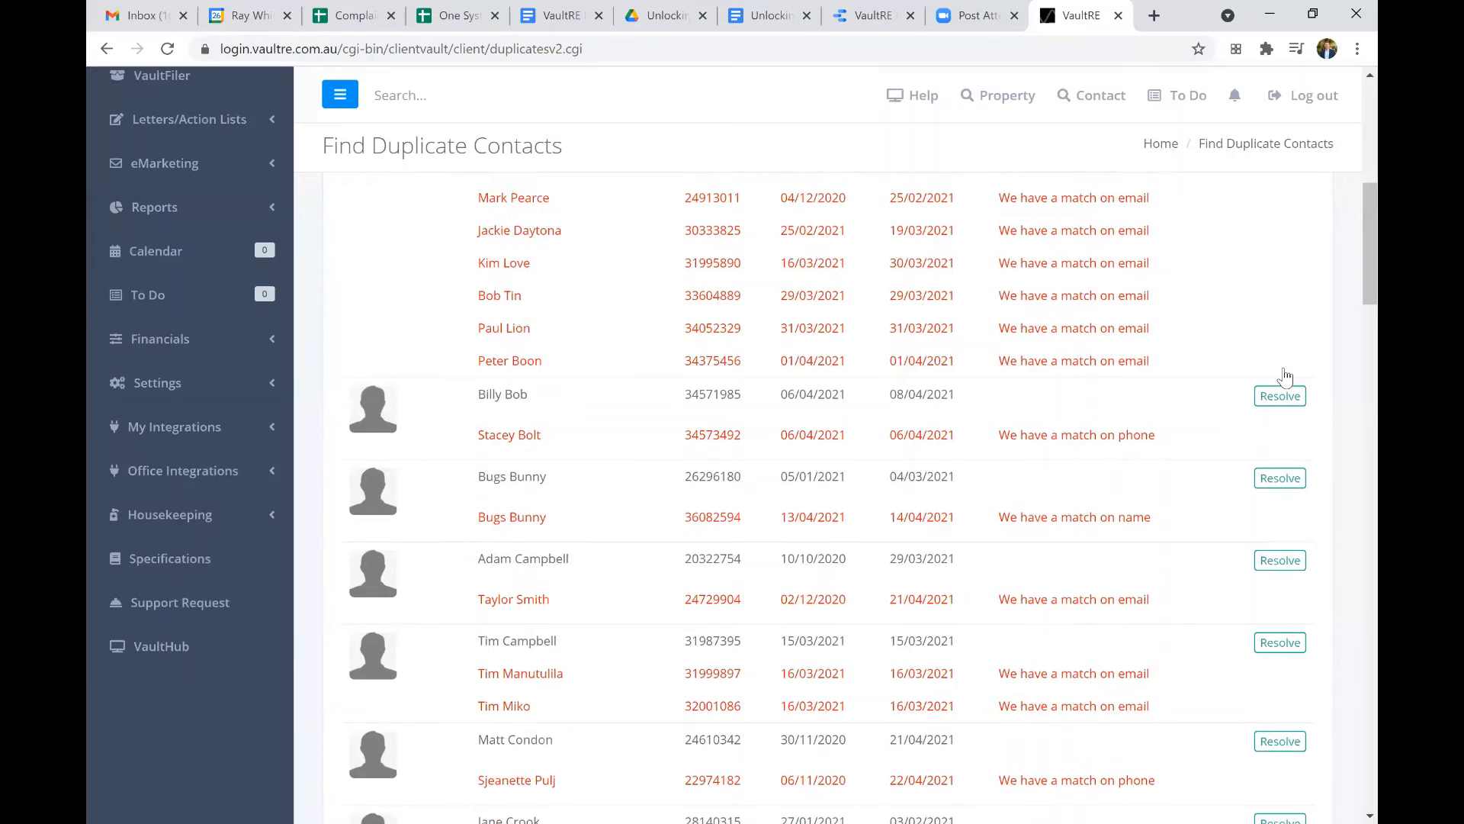
left_click(1287, 374)
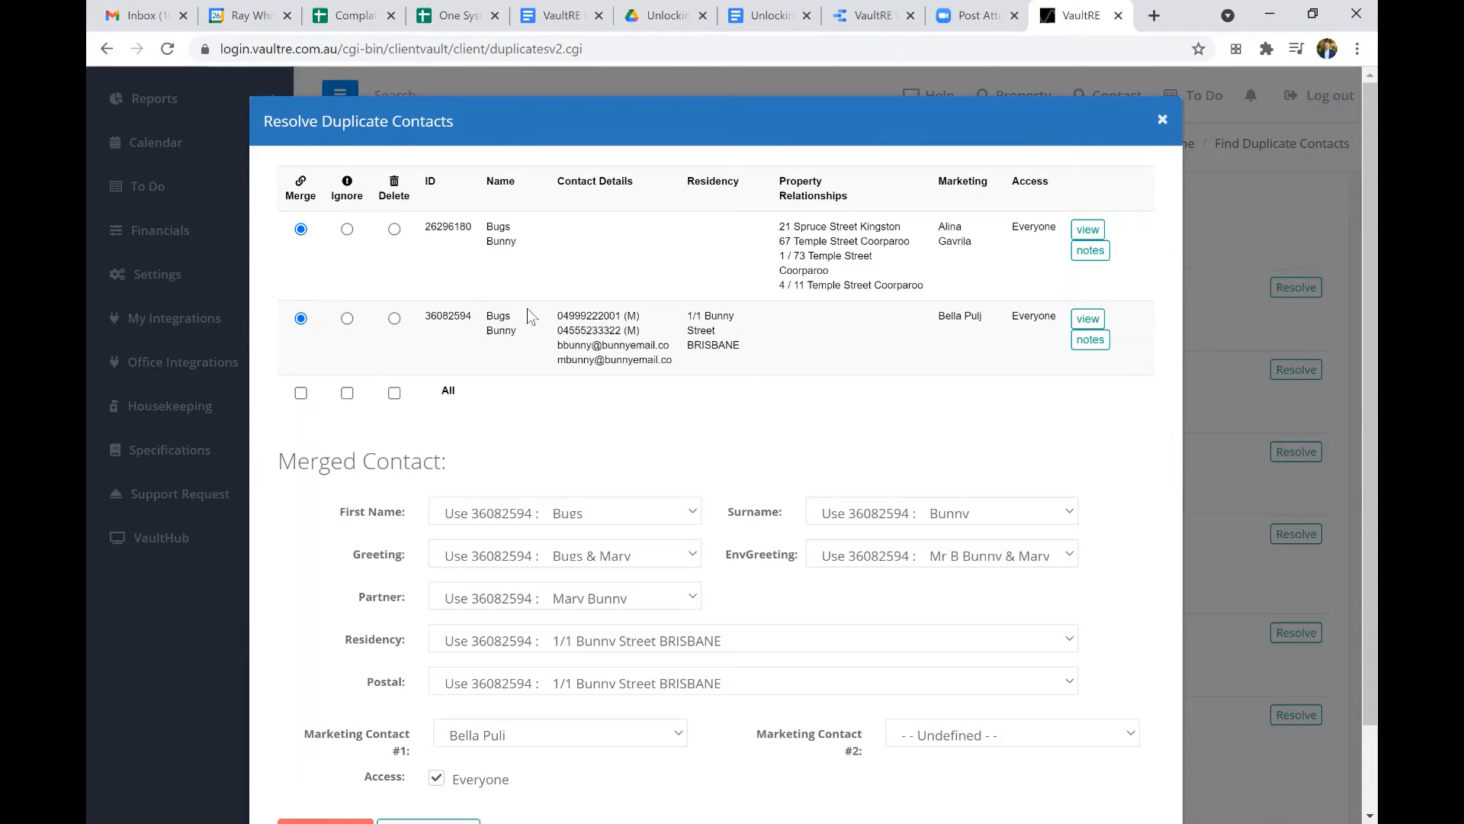
scroll(556, 384, "down", 1)
scroll(555, 384, "down", 1)
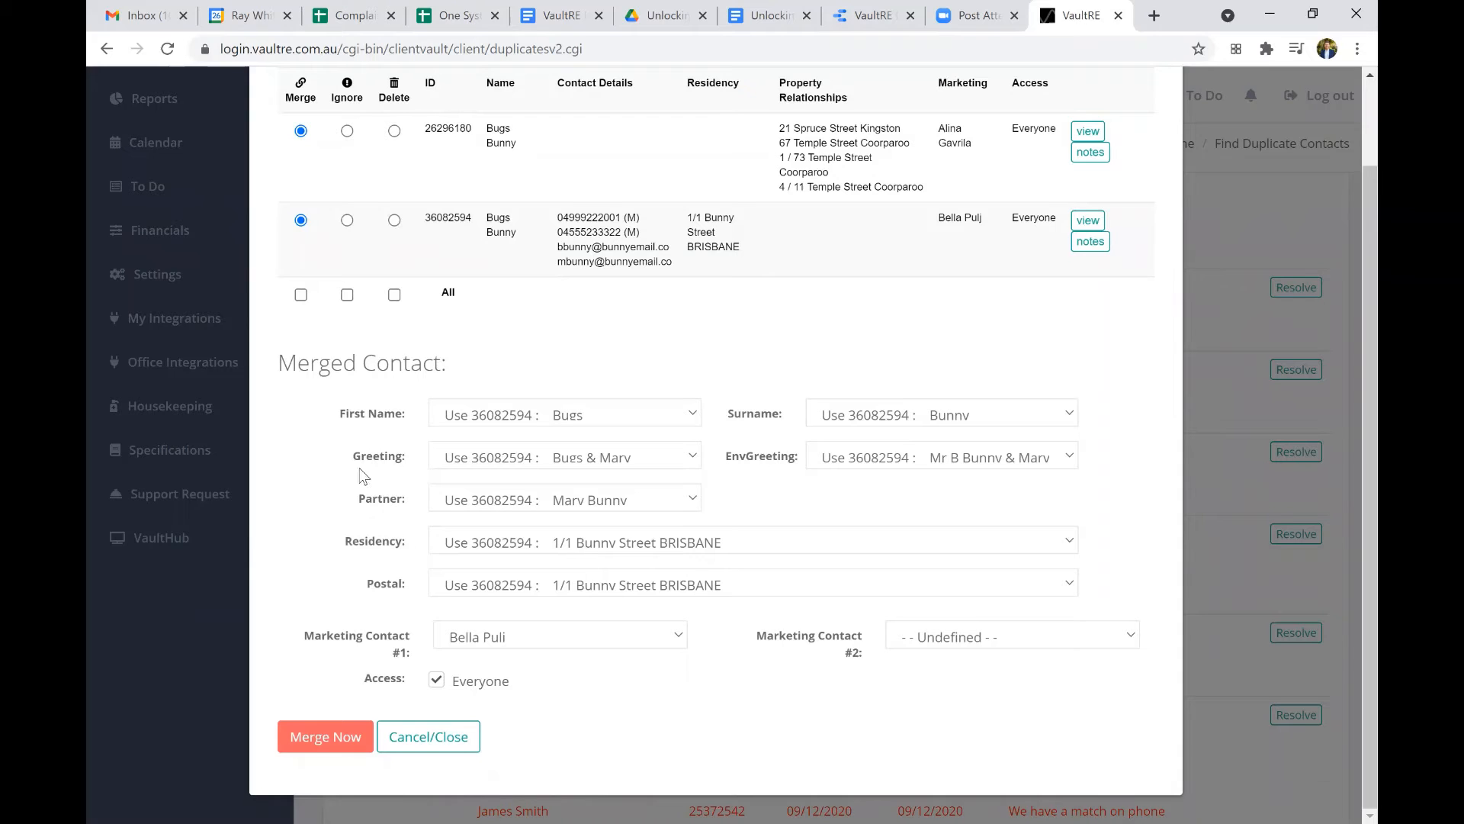
scroll(350, 474, "up", 1)
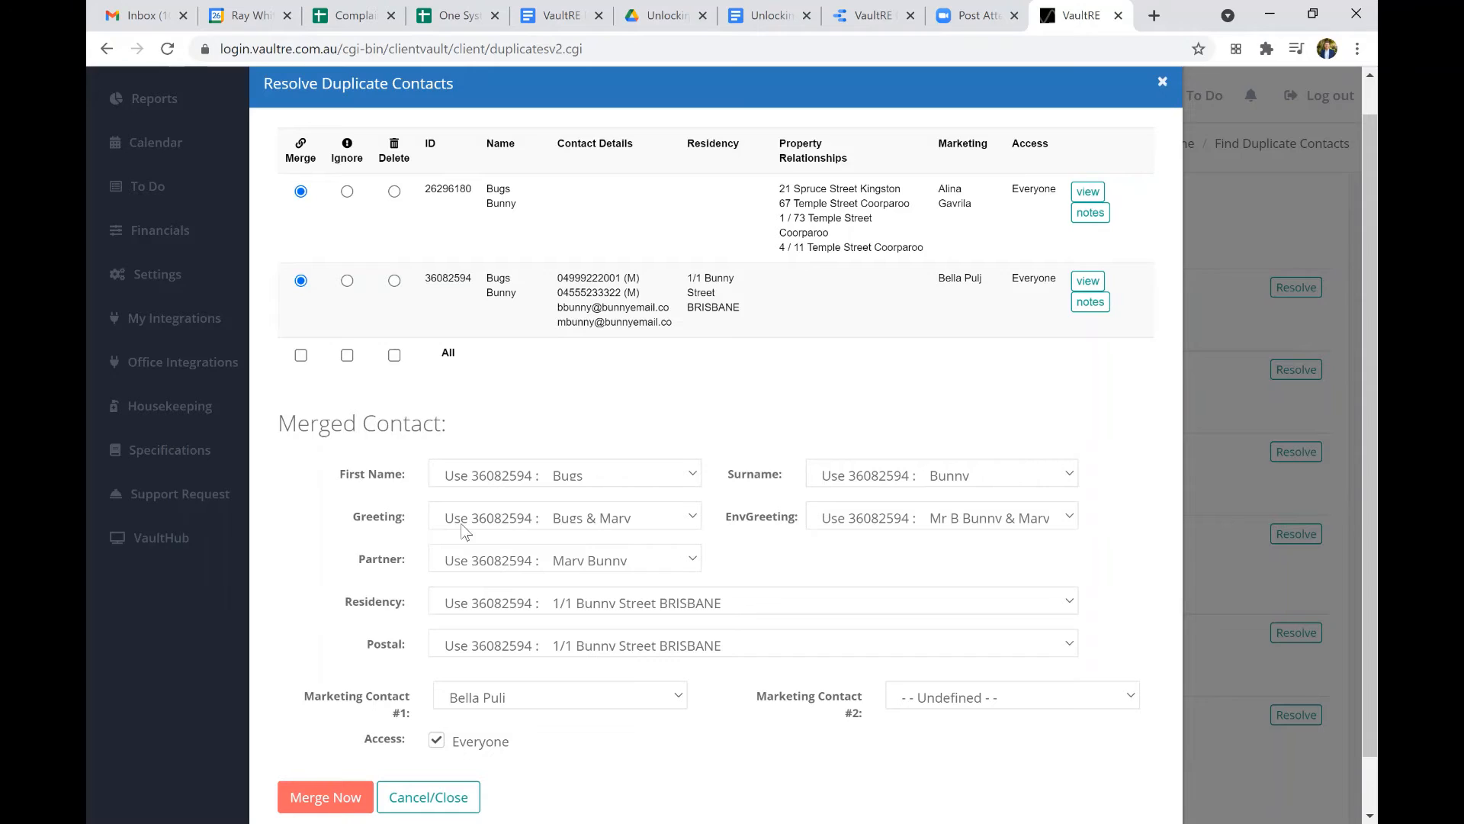
Check the First Name and Greeting choices for the merged contact and keep the second record's EnvGreeting.
left_click(519, 478)
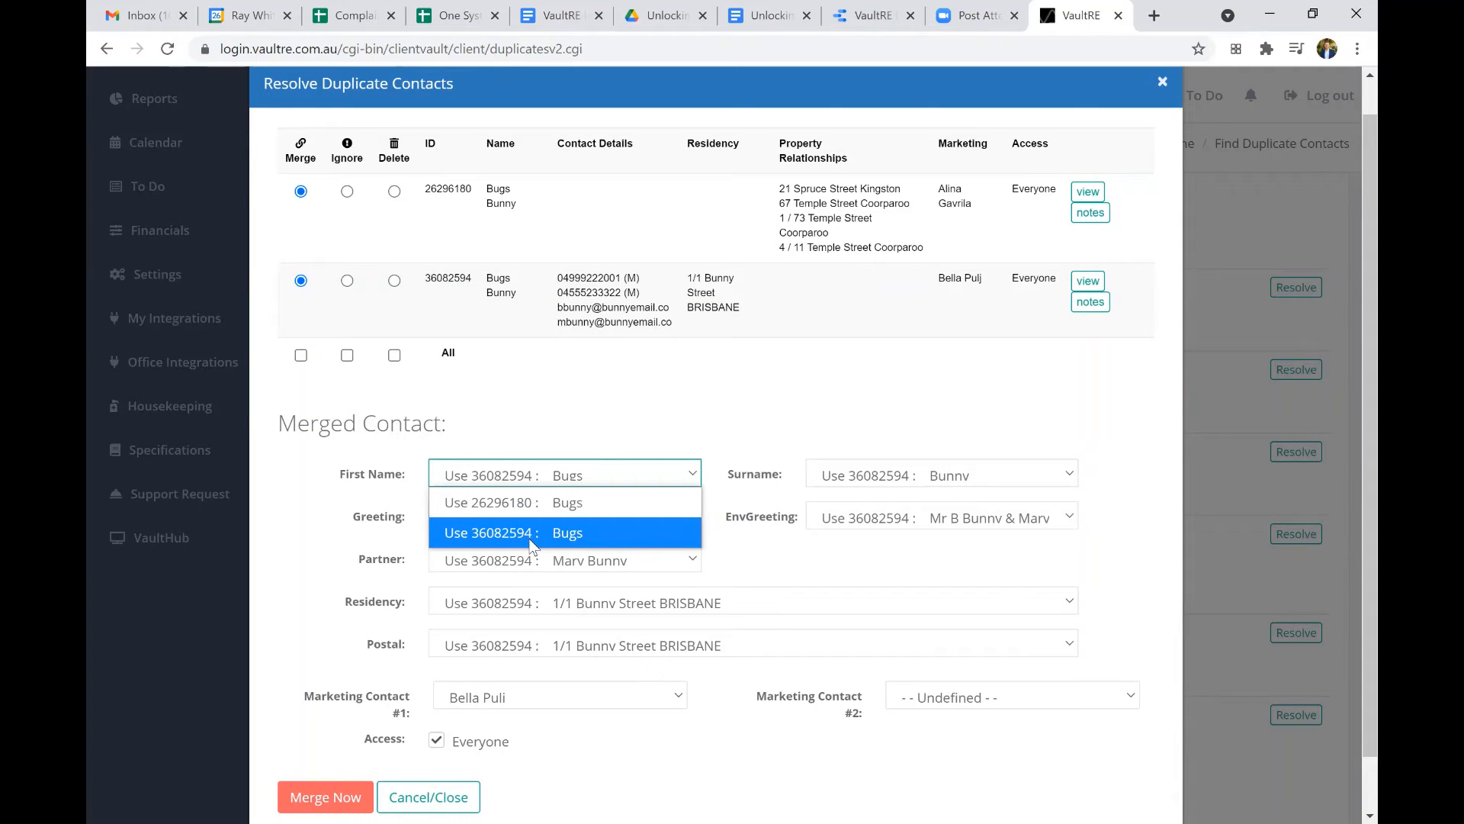
left_click(644, 523)
left_click(640, 519)
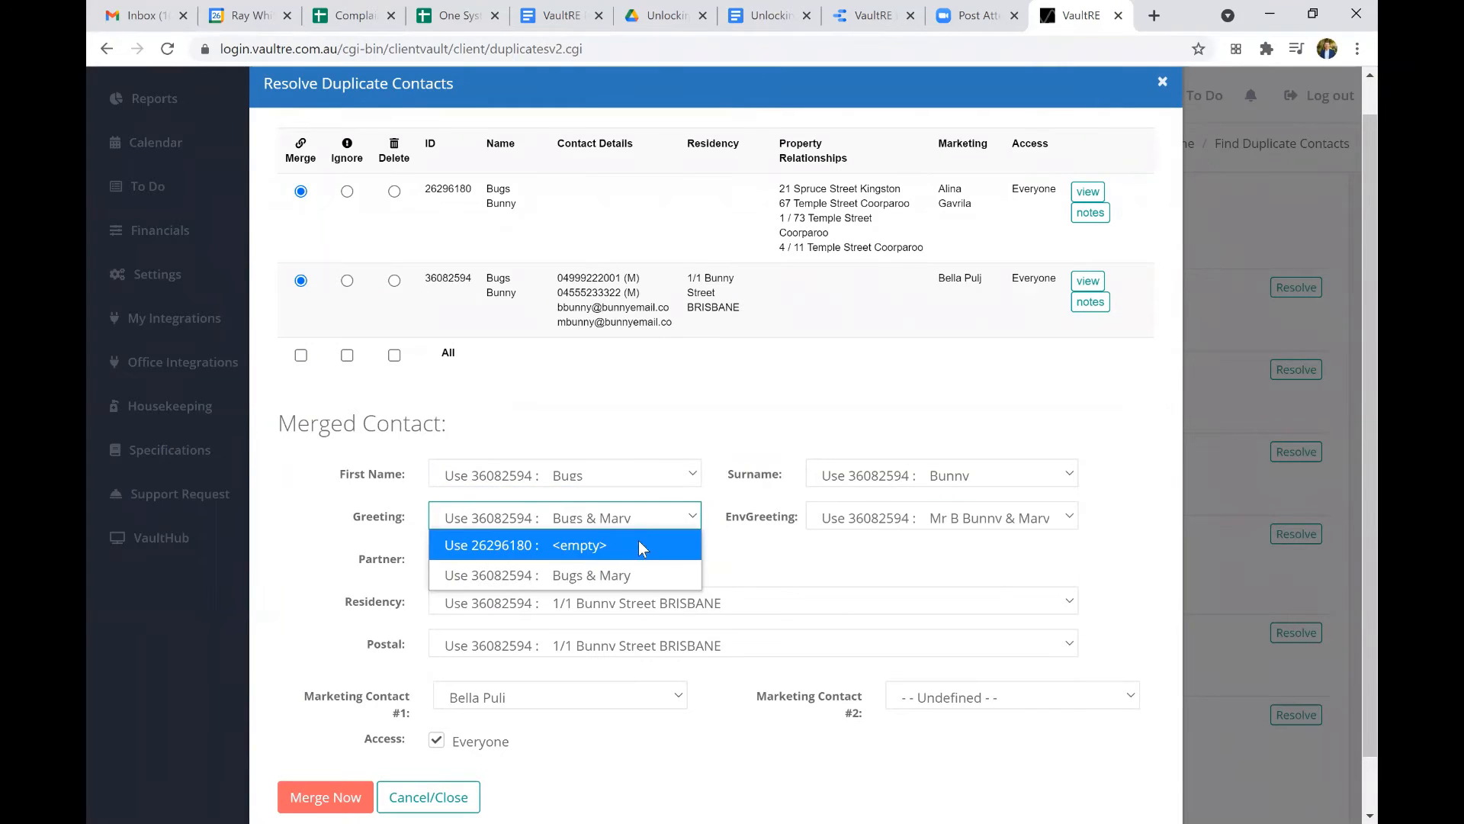
left_click(863, 524)
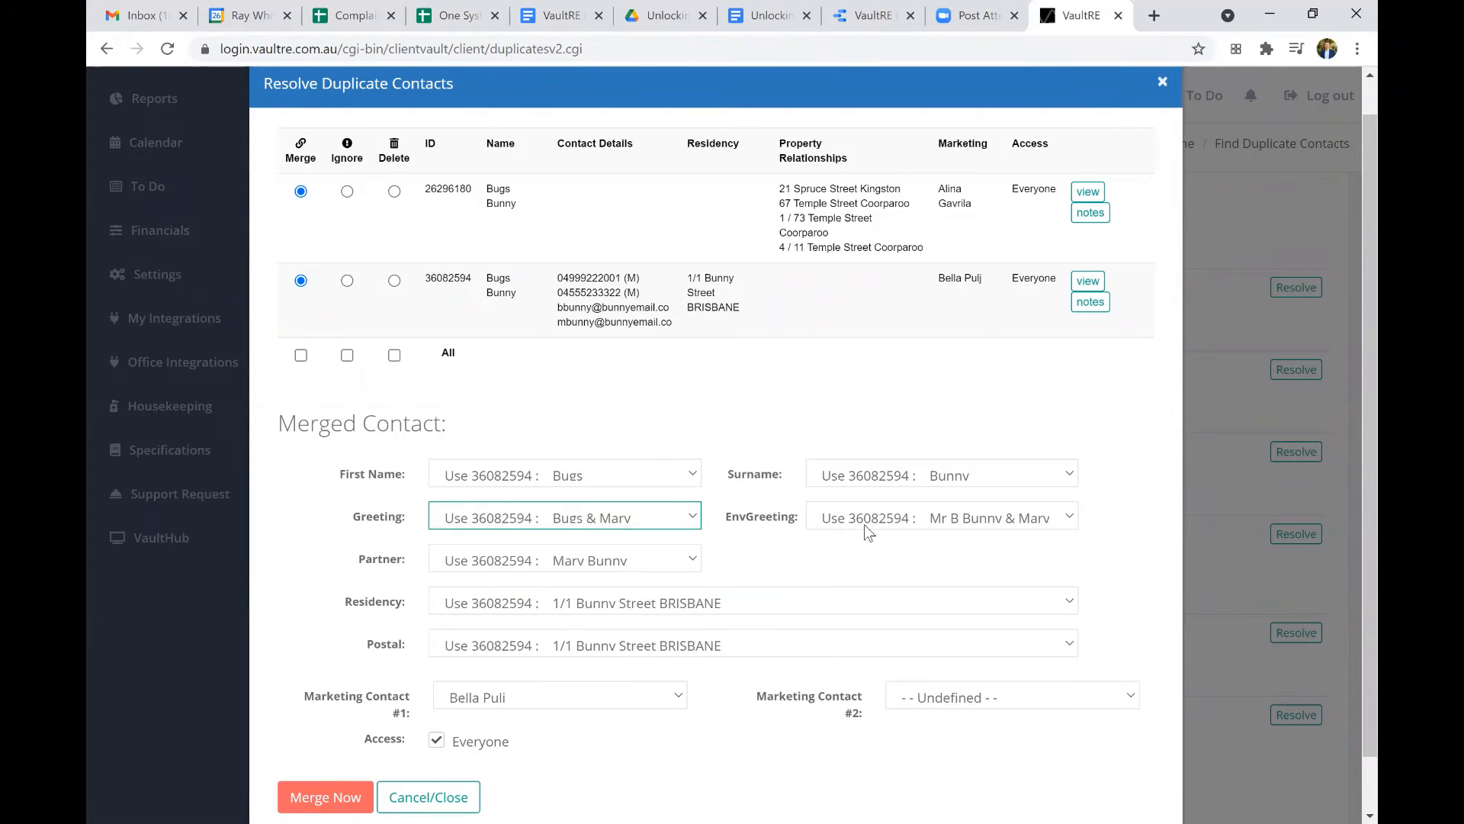
left_click(863, 524)
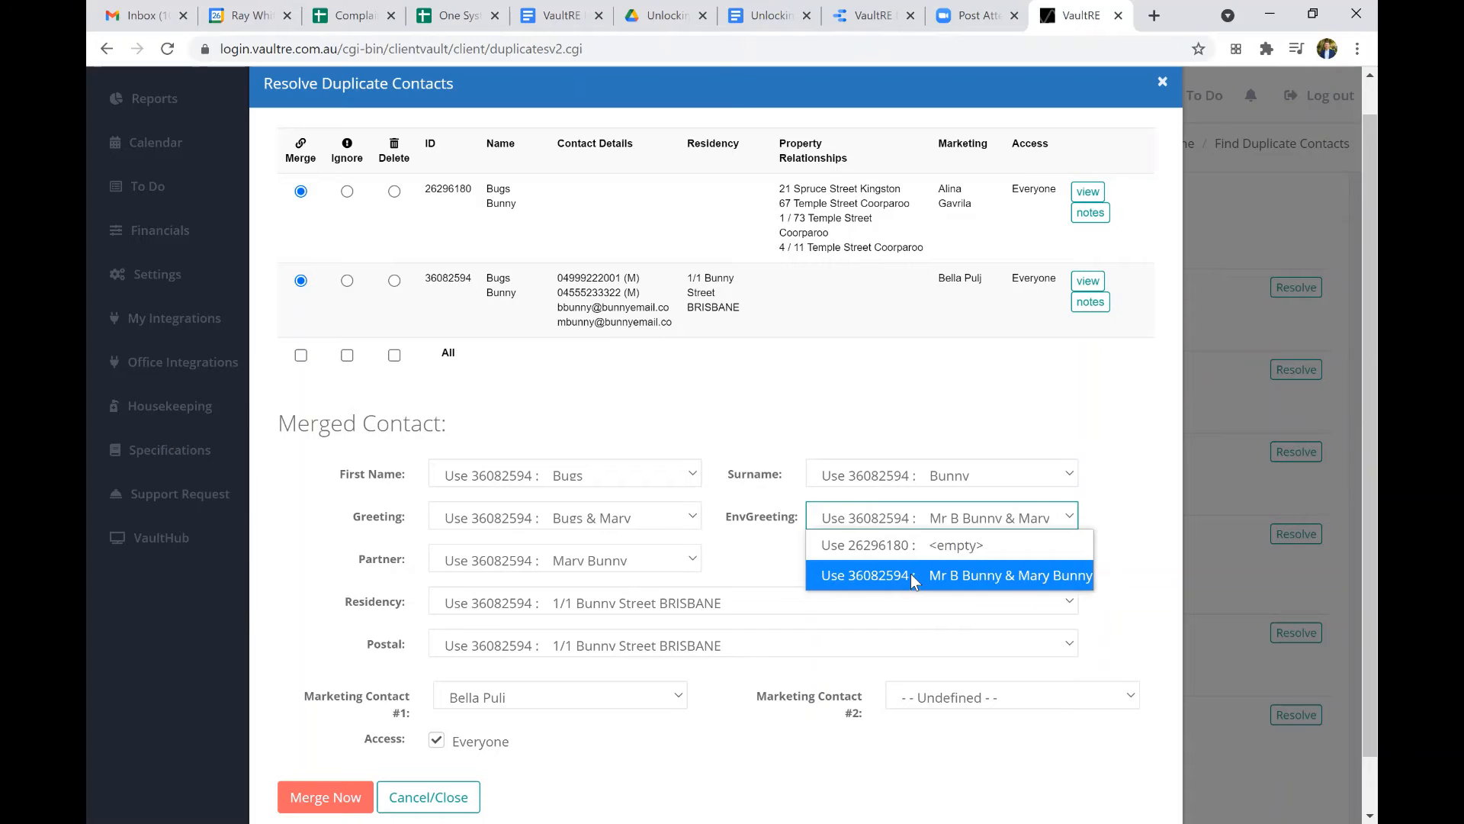
left_click(910, 573)
Examine the Residency and Postal choices for the merged contact against the details of both records.
scroll(744, 554, "down", 1)
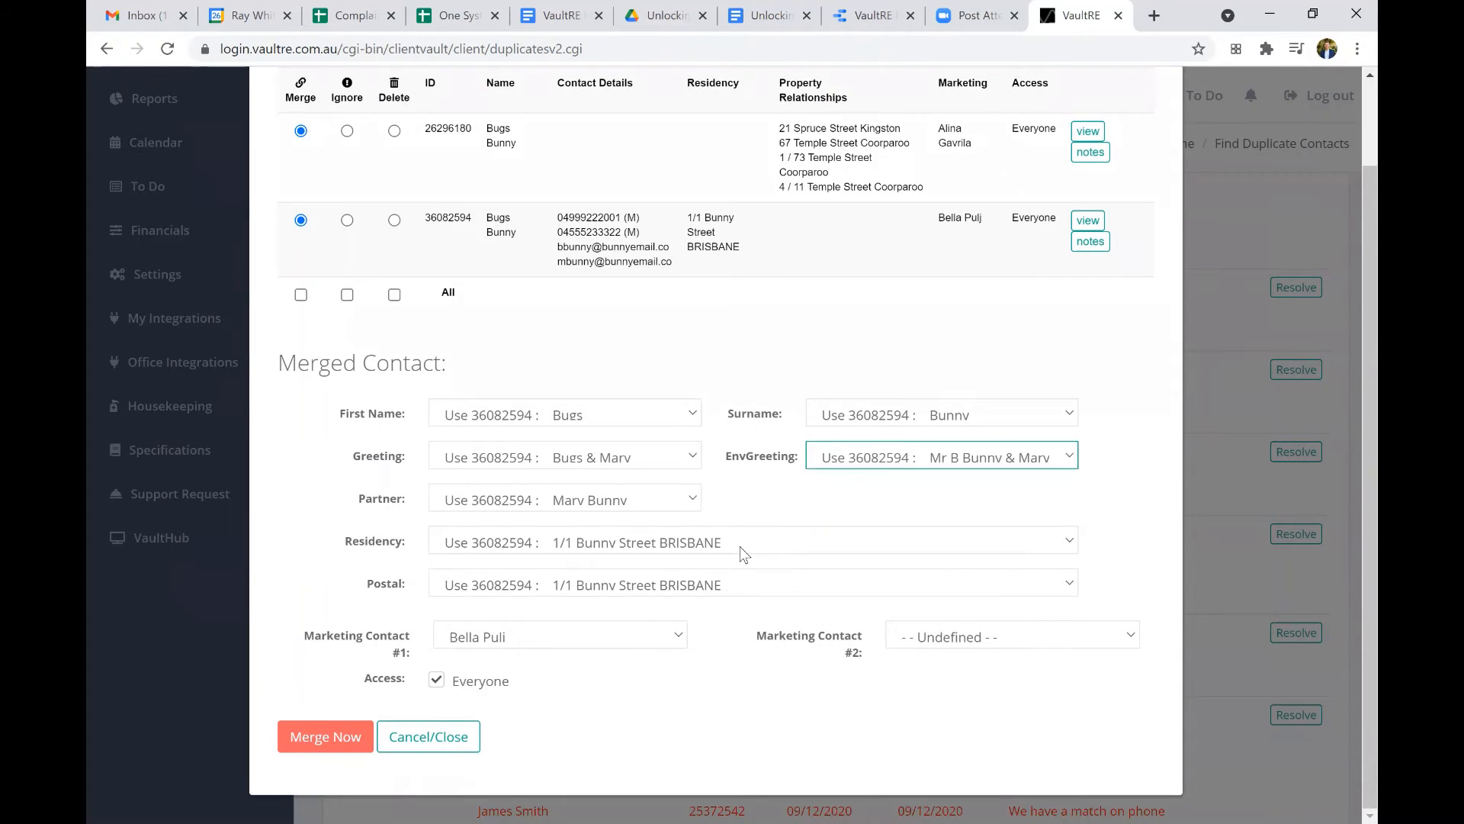
left_click(740, 546)
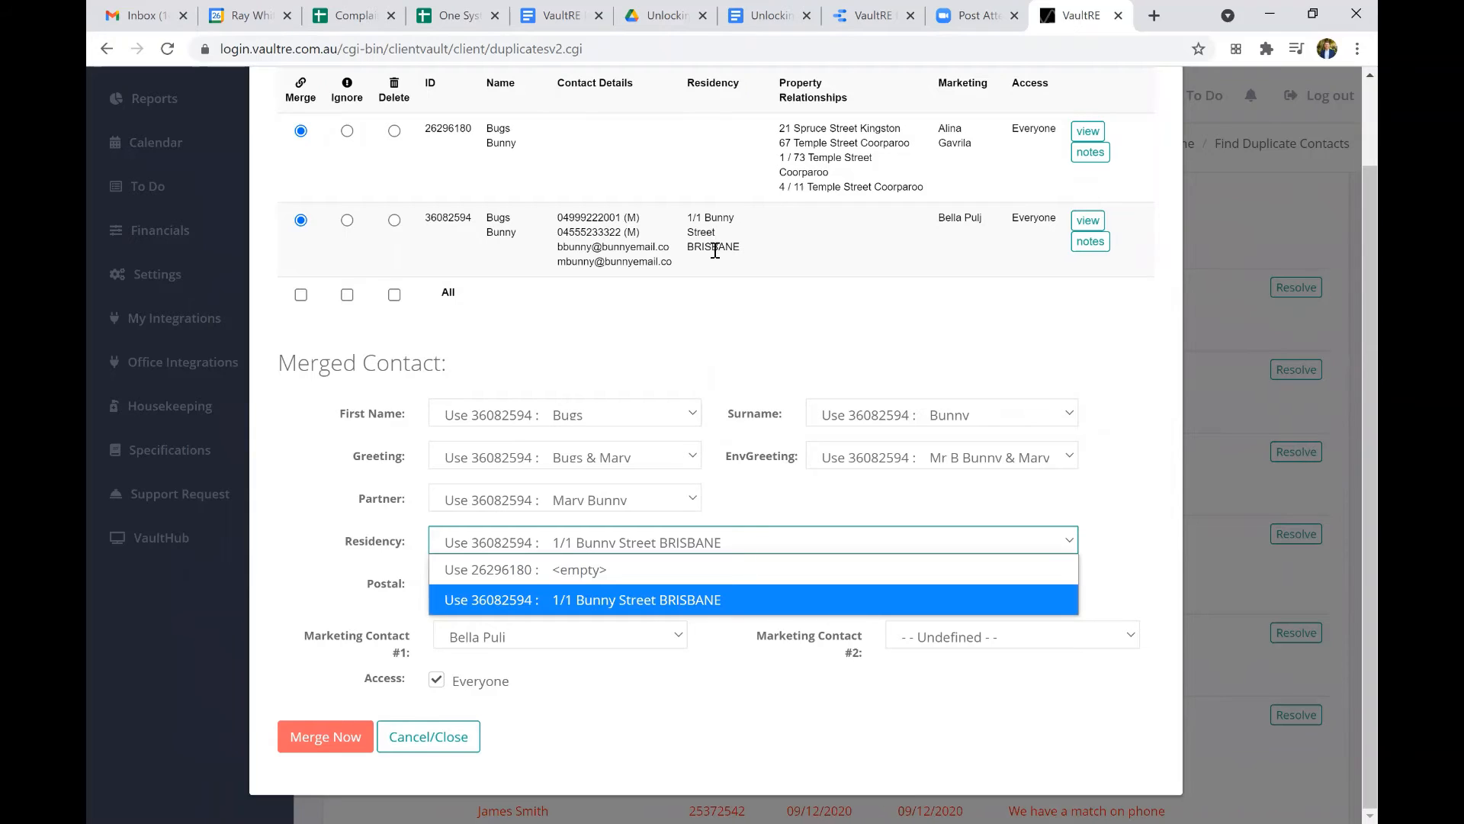
left_click(714, 249)
left_click(729, 538)
left_click(738, 592)
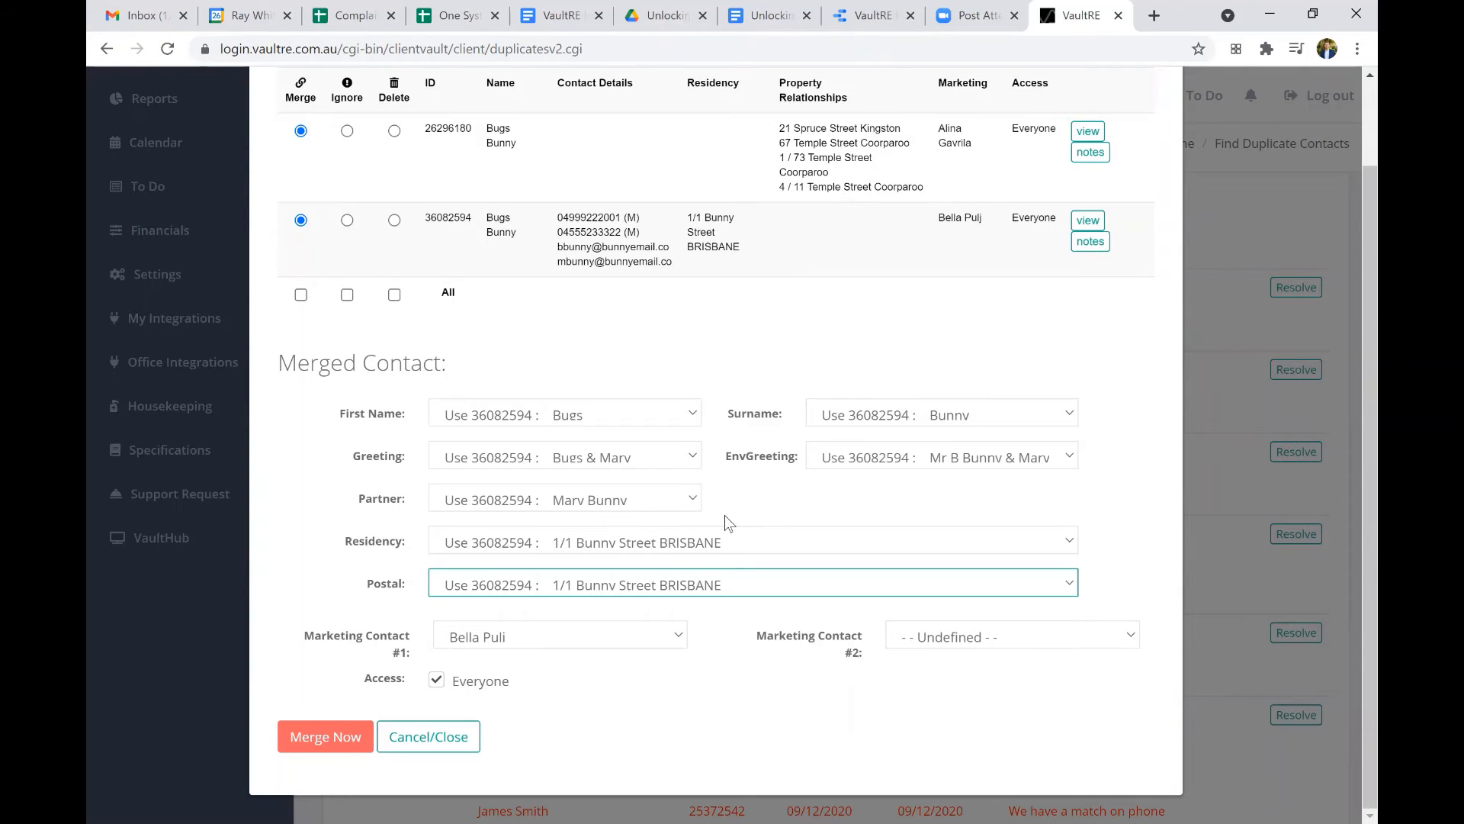
scroll(726, 523, "up", 1)
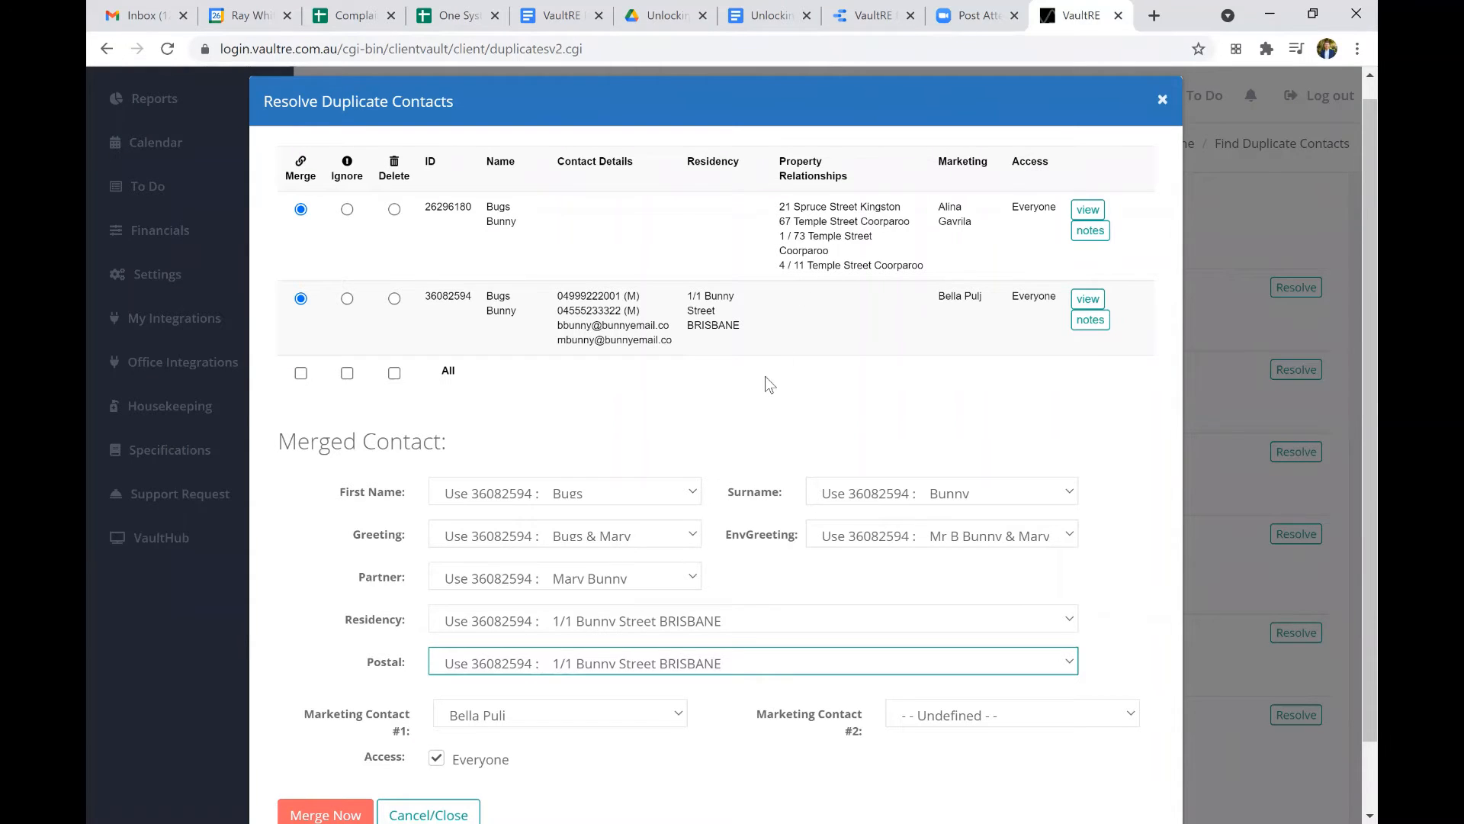
scroll(765, 377, "down", 1)
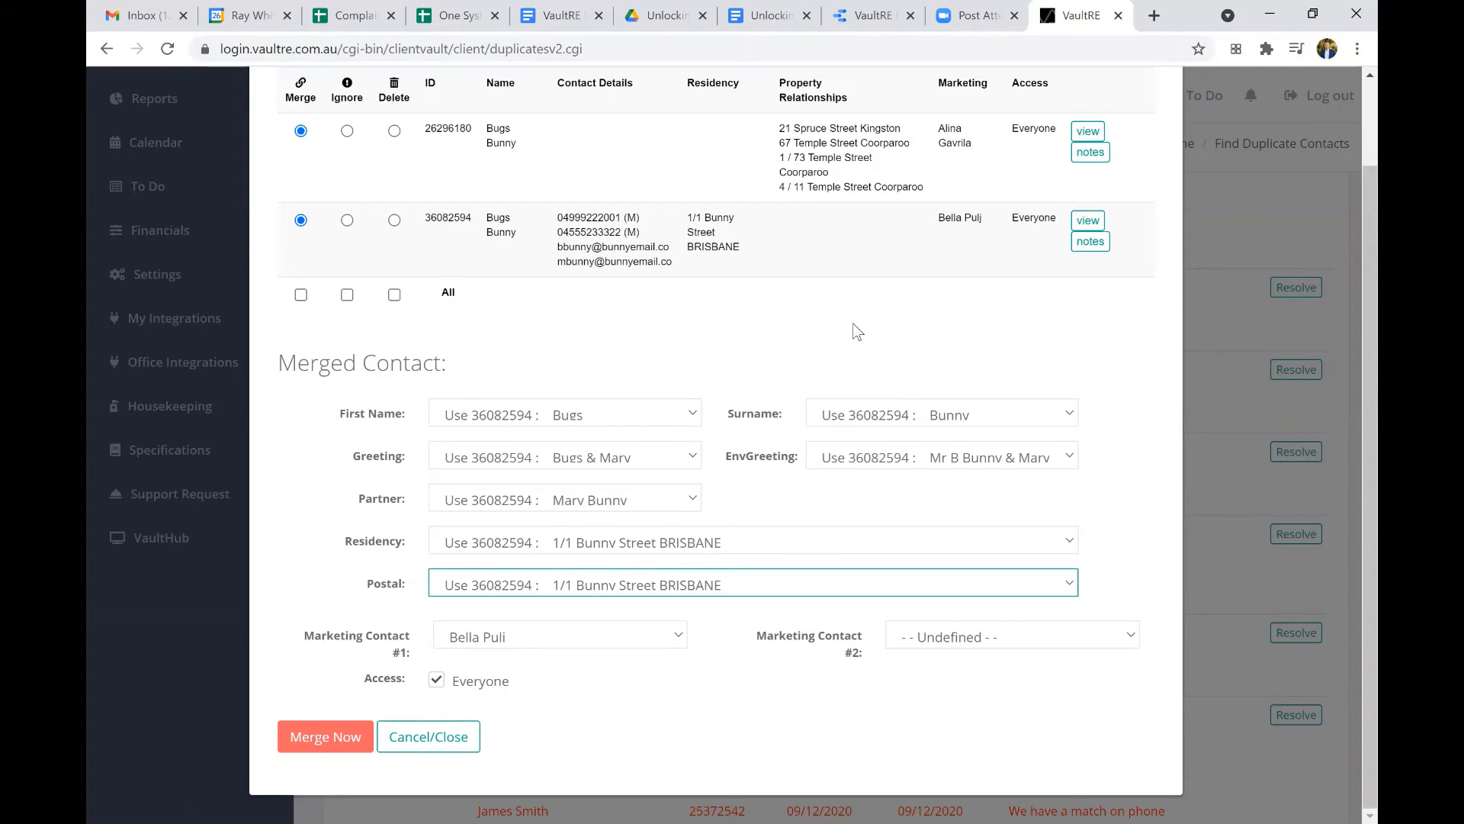
Set Marketing Contact #1 to the first record's marketing agent and merge the two Bugs Bunny contacts.
left_click(504, 643)
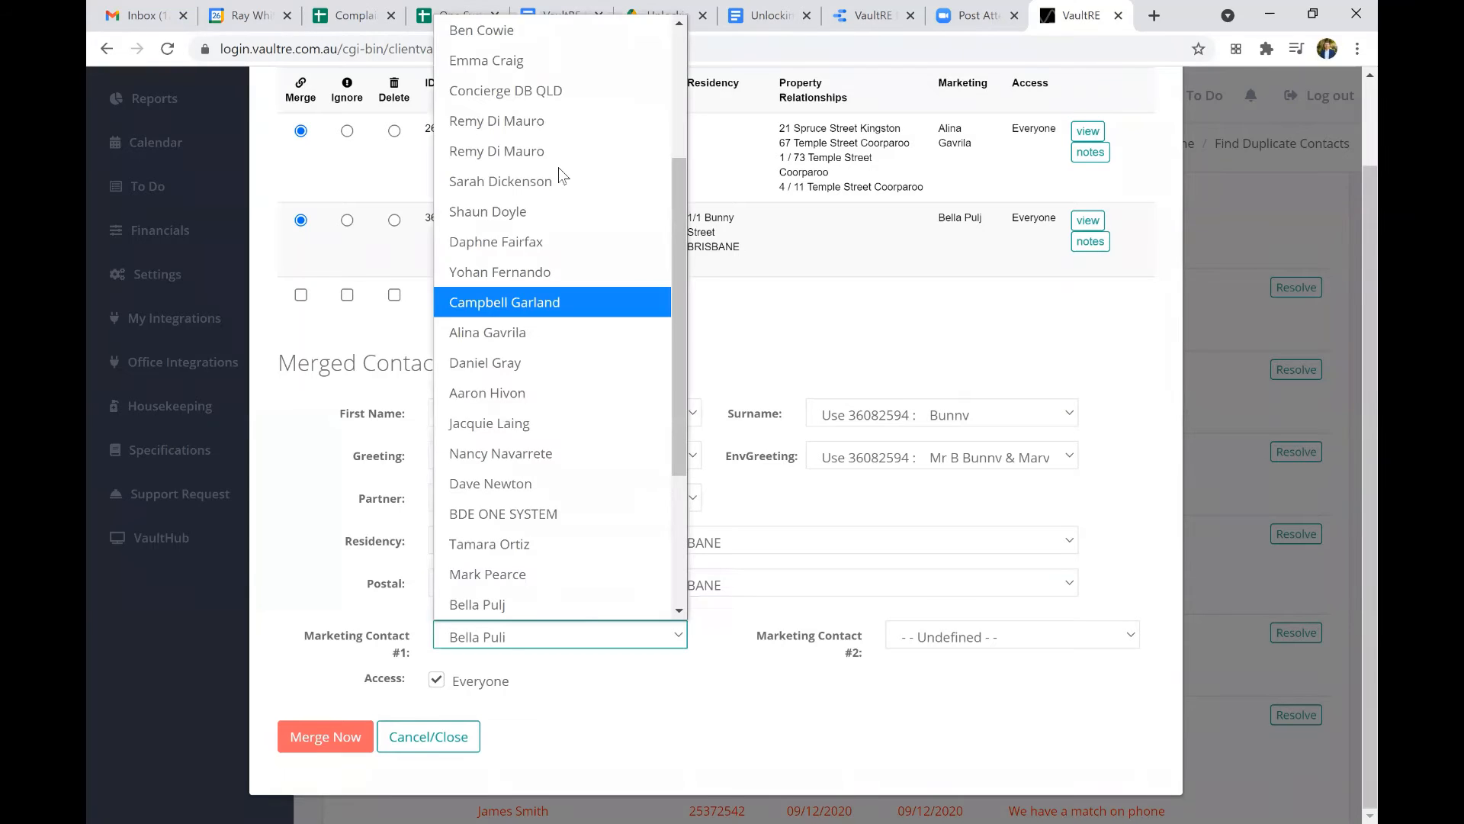
scroll(558, 167, "up", 3)
scroll(558, 355, "down", 3)
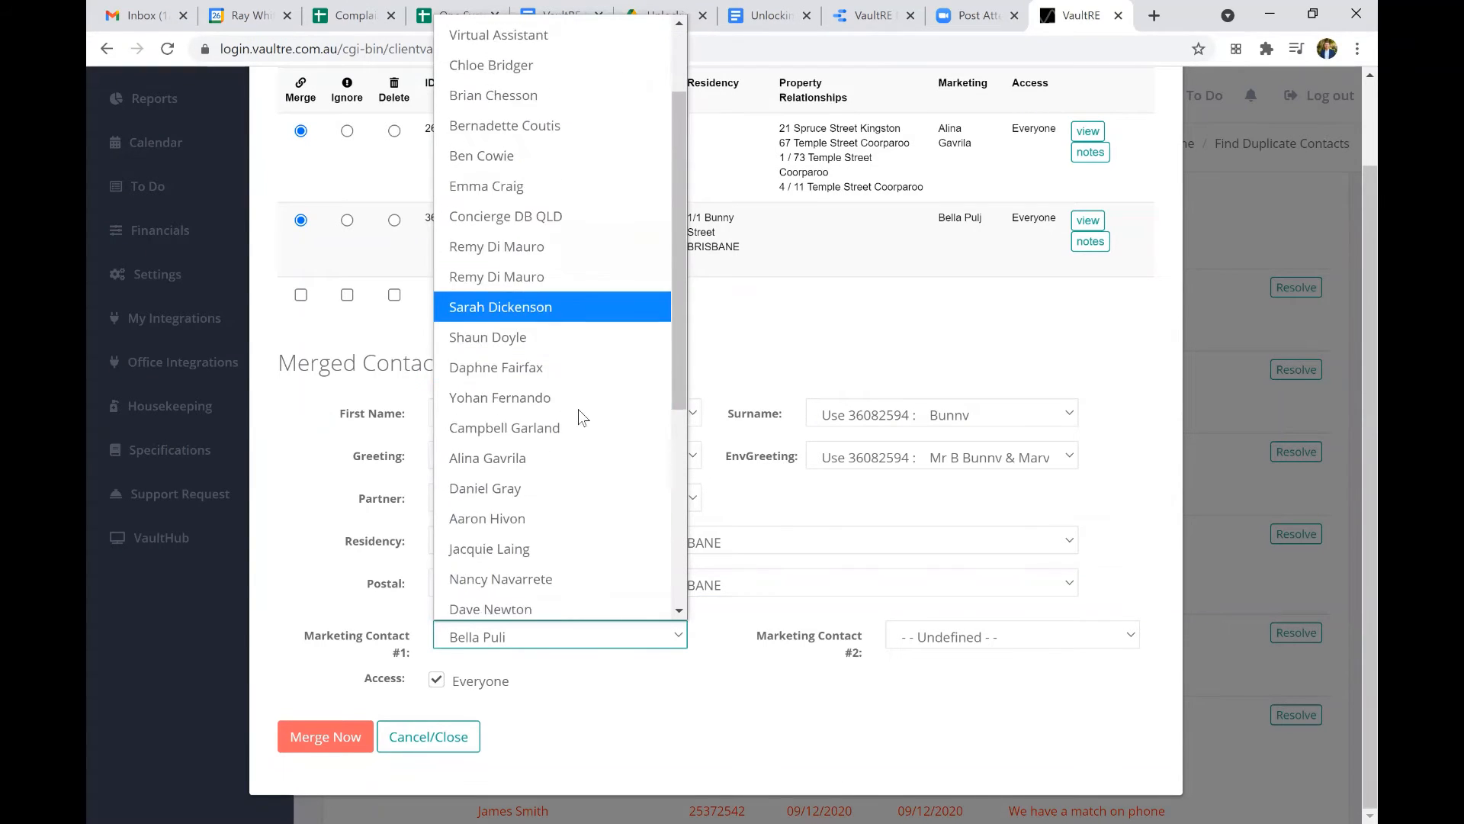
left_click(550, 319)
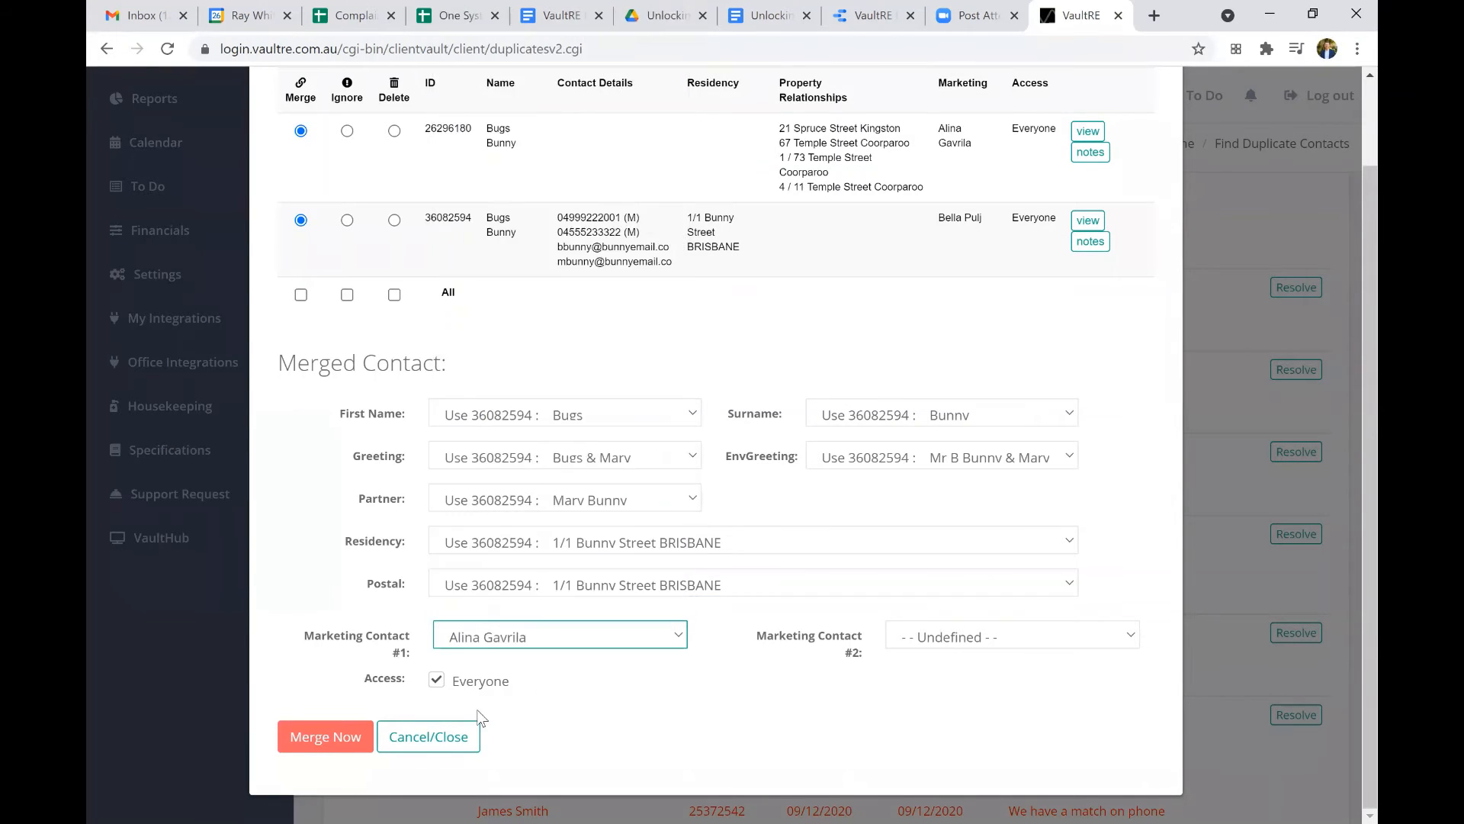
left_click(317, 736)
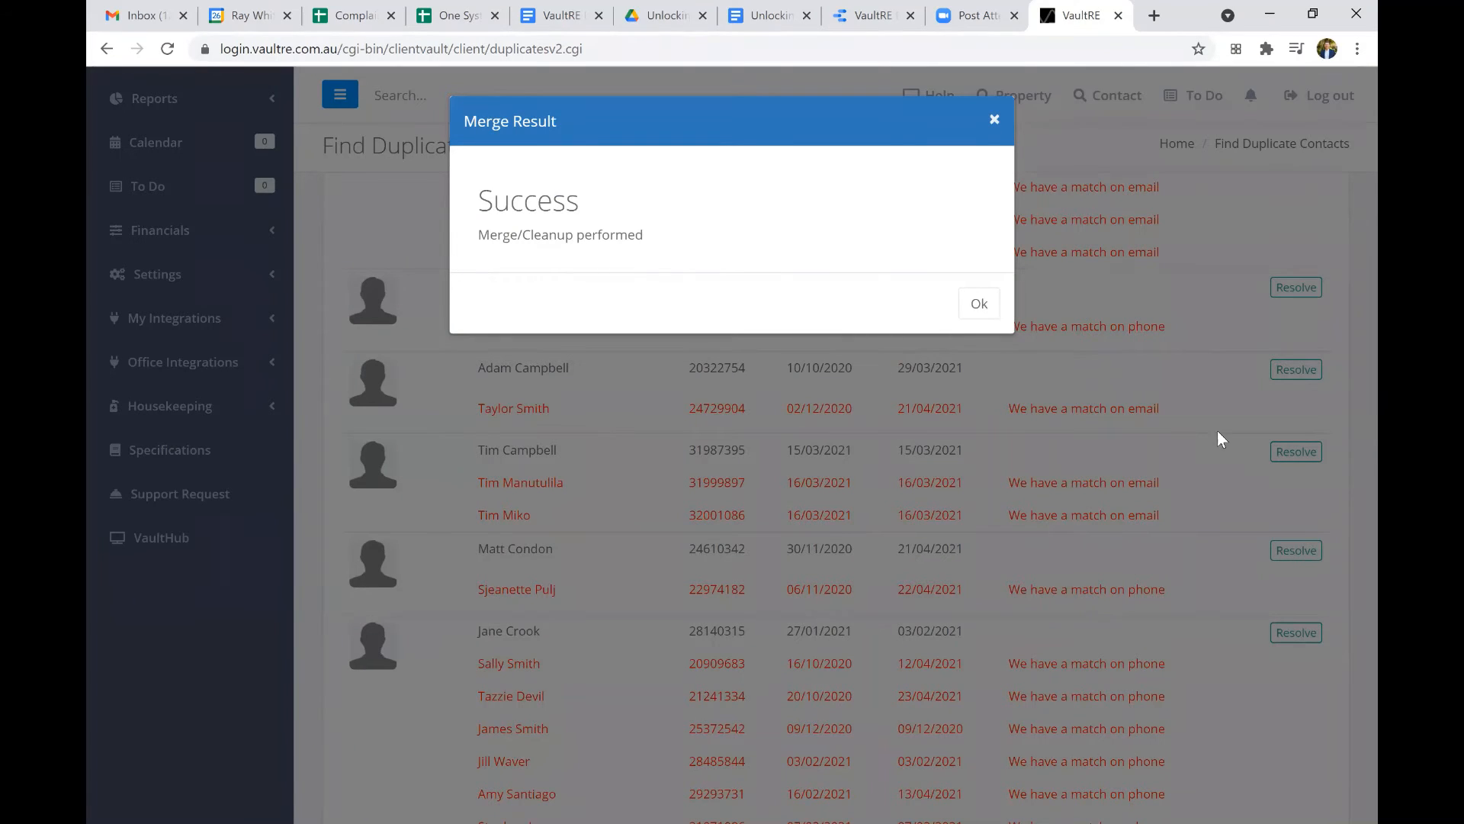
key("Return")
Look through the remaining duplicate results and open the list of recently merged contacts.
scroll(1204, 517, "down", 5)
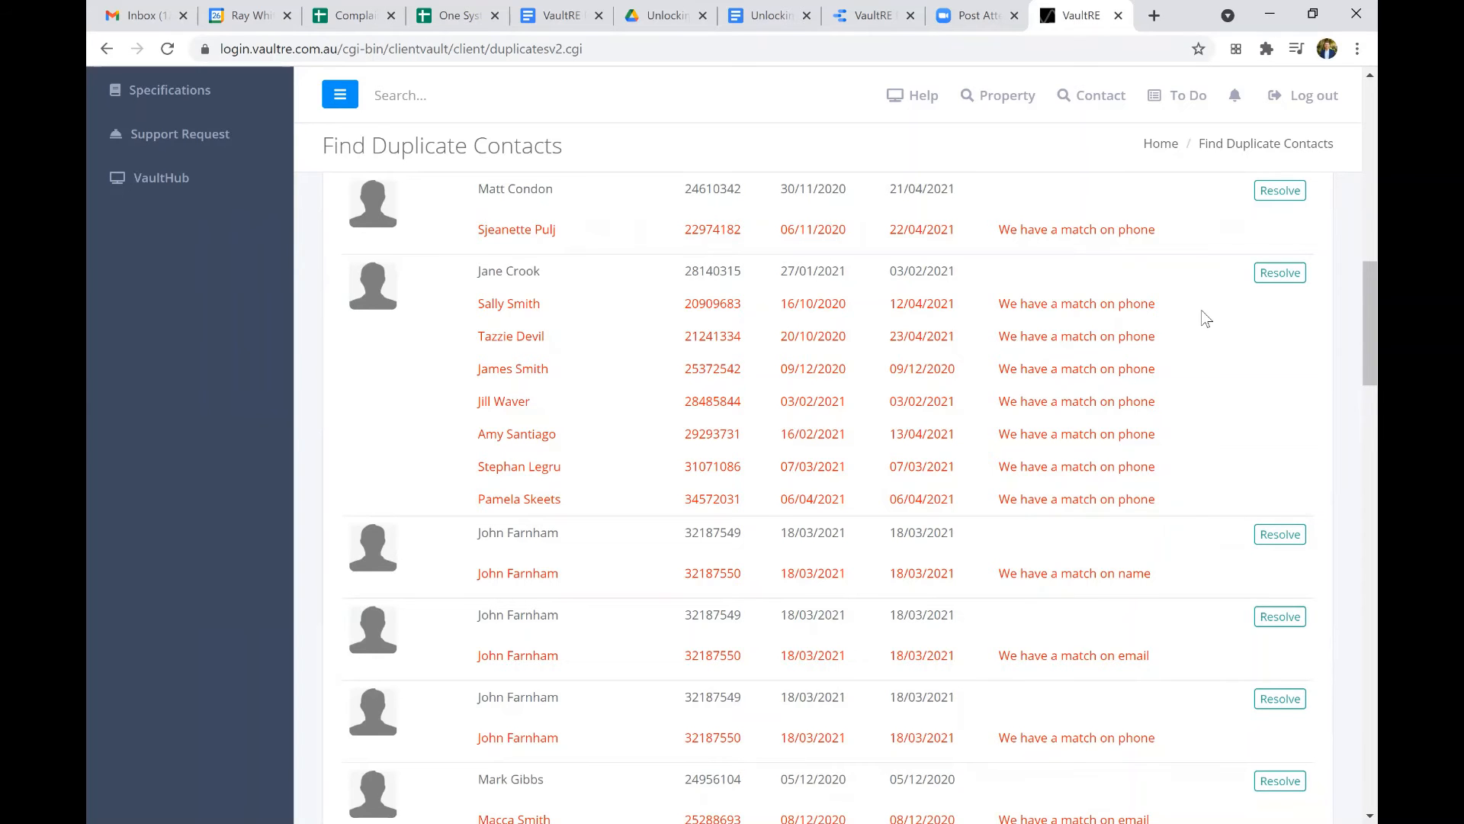
scroll(1204, 318, "down", 2)
scroll(1204, 318, "down", 6)
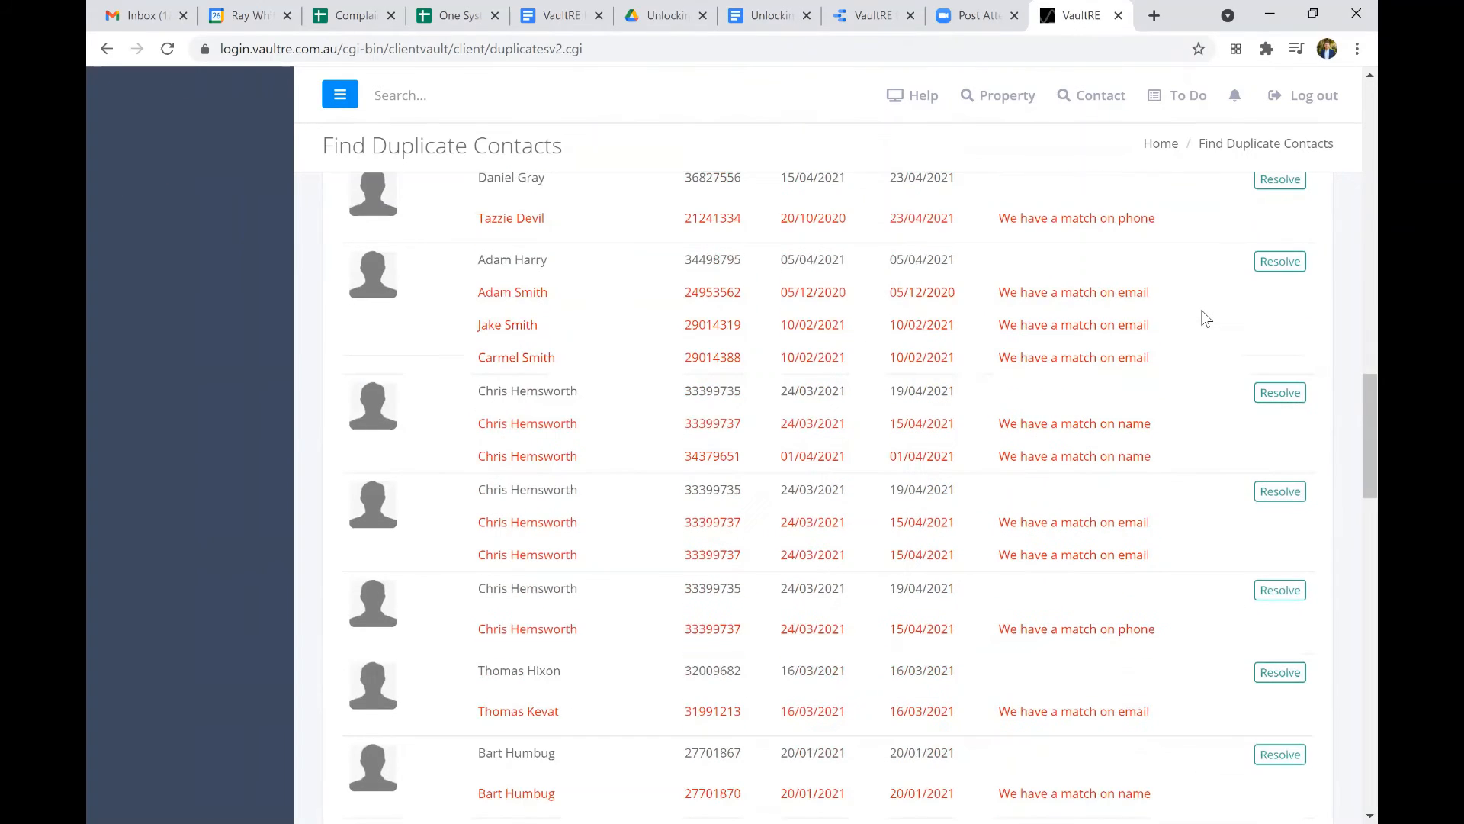
scroll(1205, 318, "up", 1)
scroll(788, 281, "up", 15)
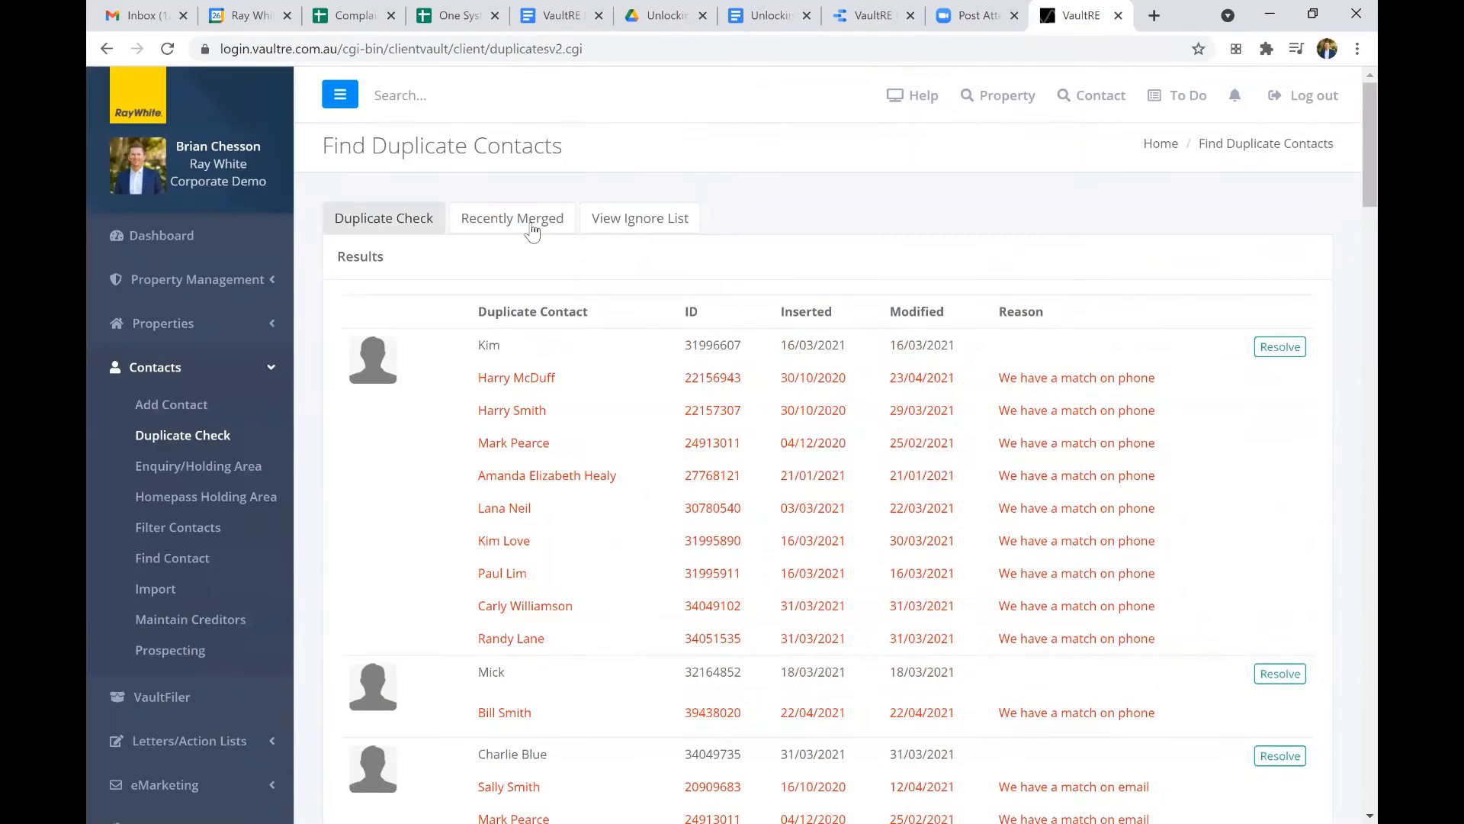
left_click(532, 232)
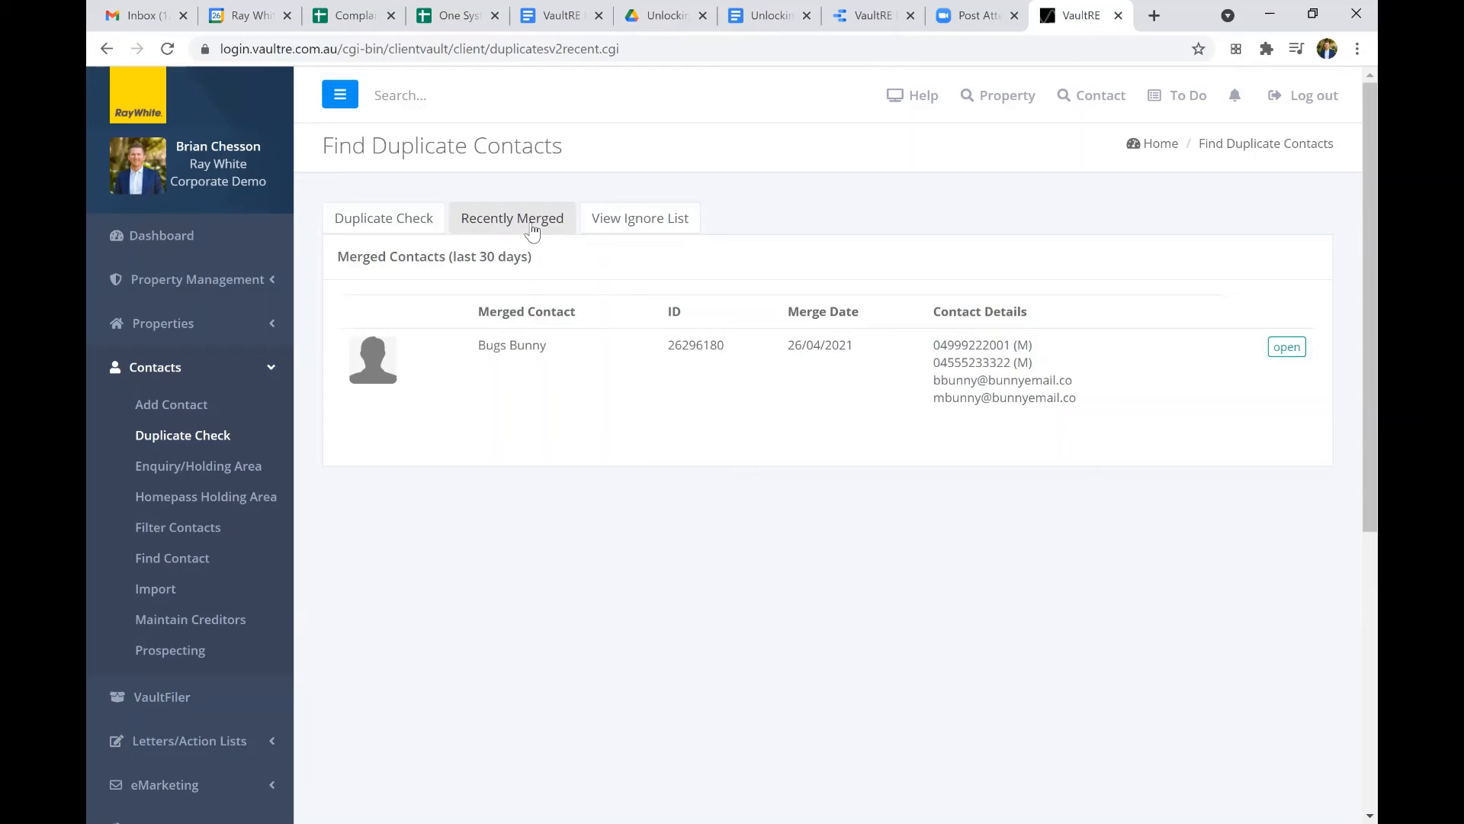
Open the merged Bugs Bunny contact in a new browser tab and check its phone, email, address and marketing contact details.
right_click(1289, 352)
left_click(1287, 345)
left_click(1287, 345)
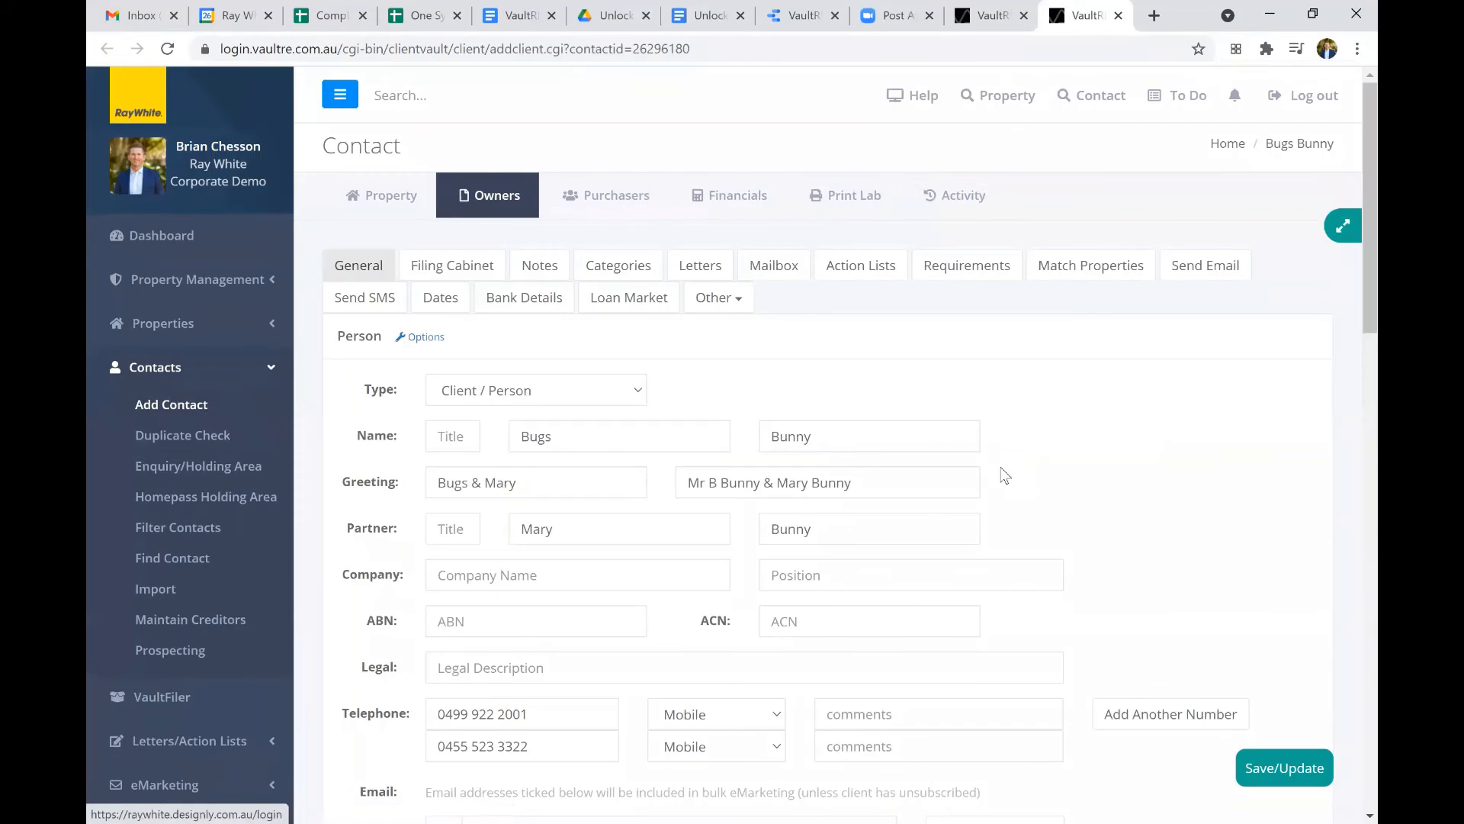
scroll(1003, 471, "down", 10)
scroll(1005, 474, "down", 8)
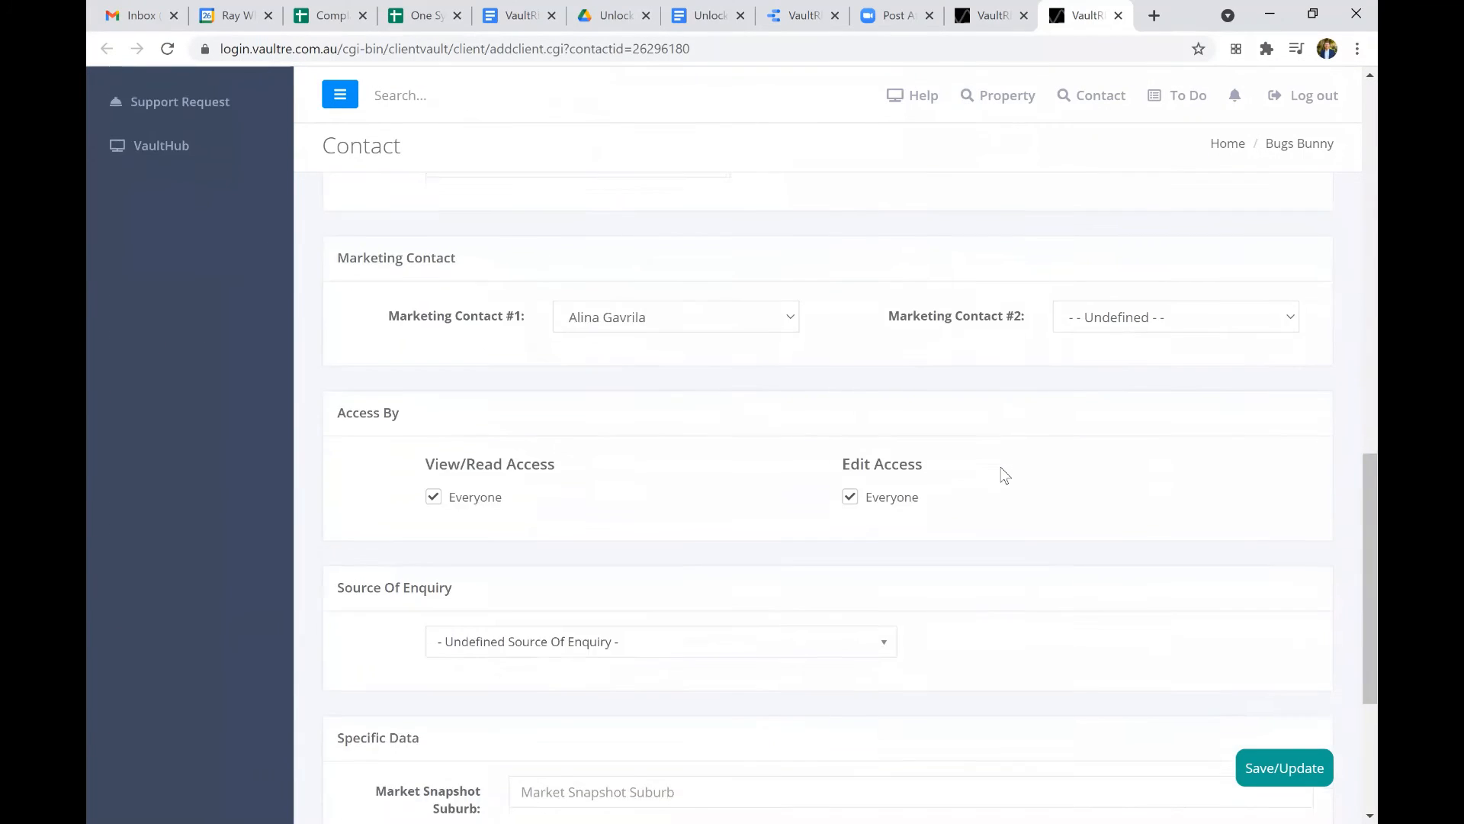
scroll(1004, 474, "up", 3)
scroll(992, 480, "up", 3)
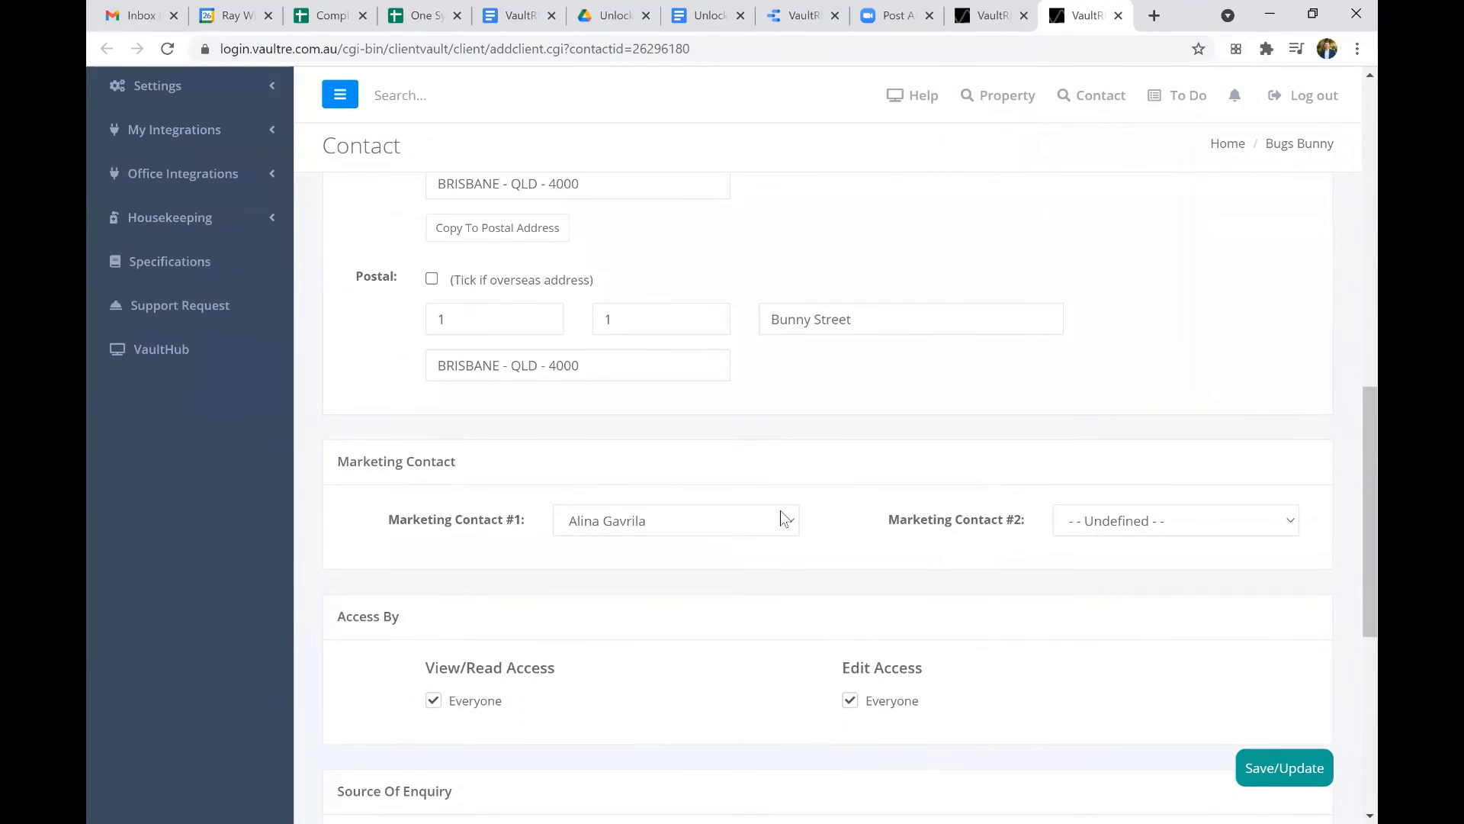
scroll(1125, 451, "up", 1)
scroll(1128, 448, "up", 4)
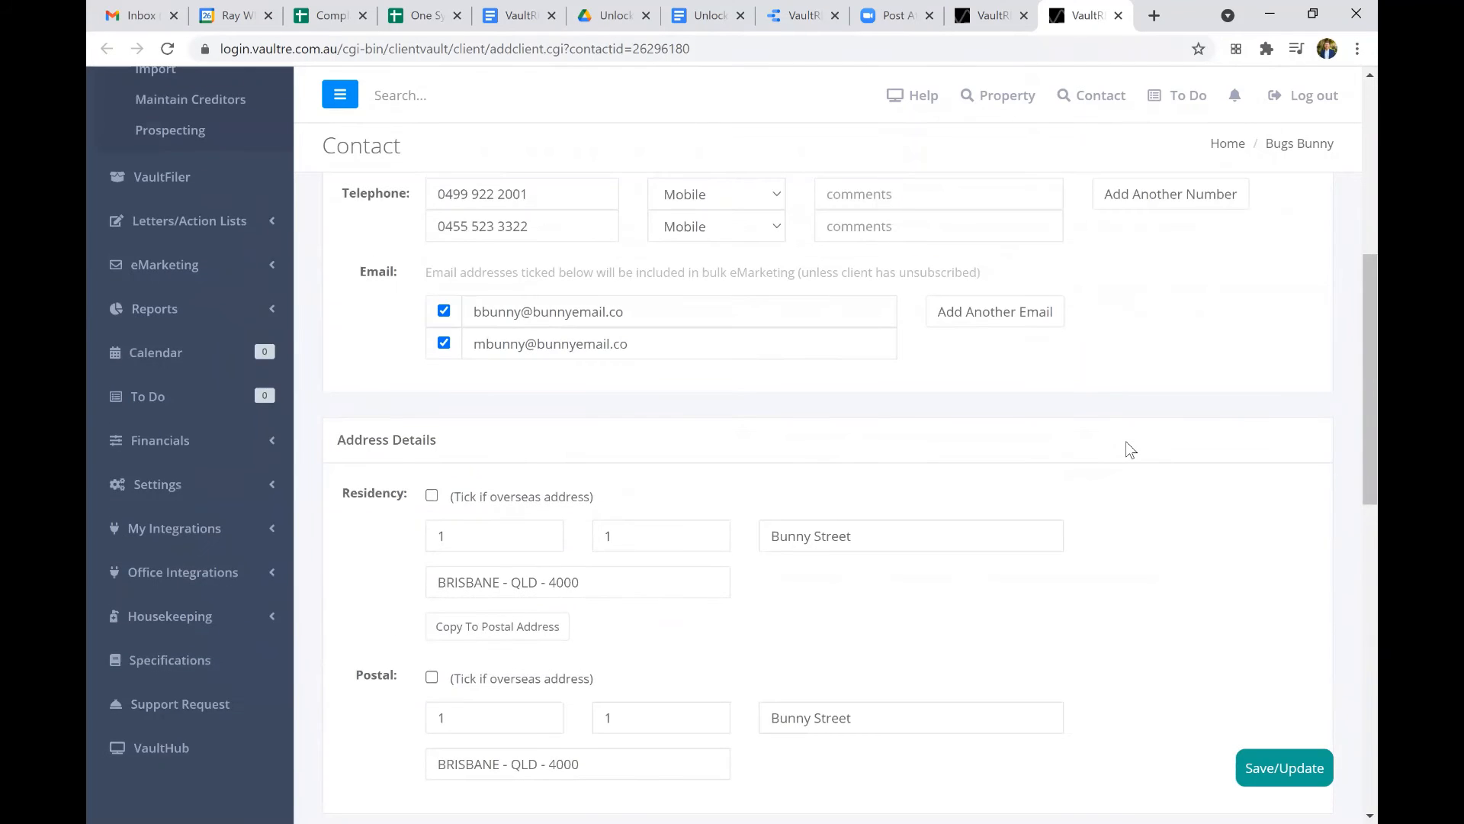
scroll(1128, 448, "down", 6)
scroll(1127, 427, "up", 1)
scroll(1034, 80, "up", 7)
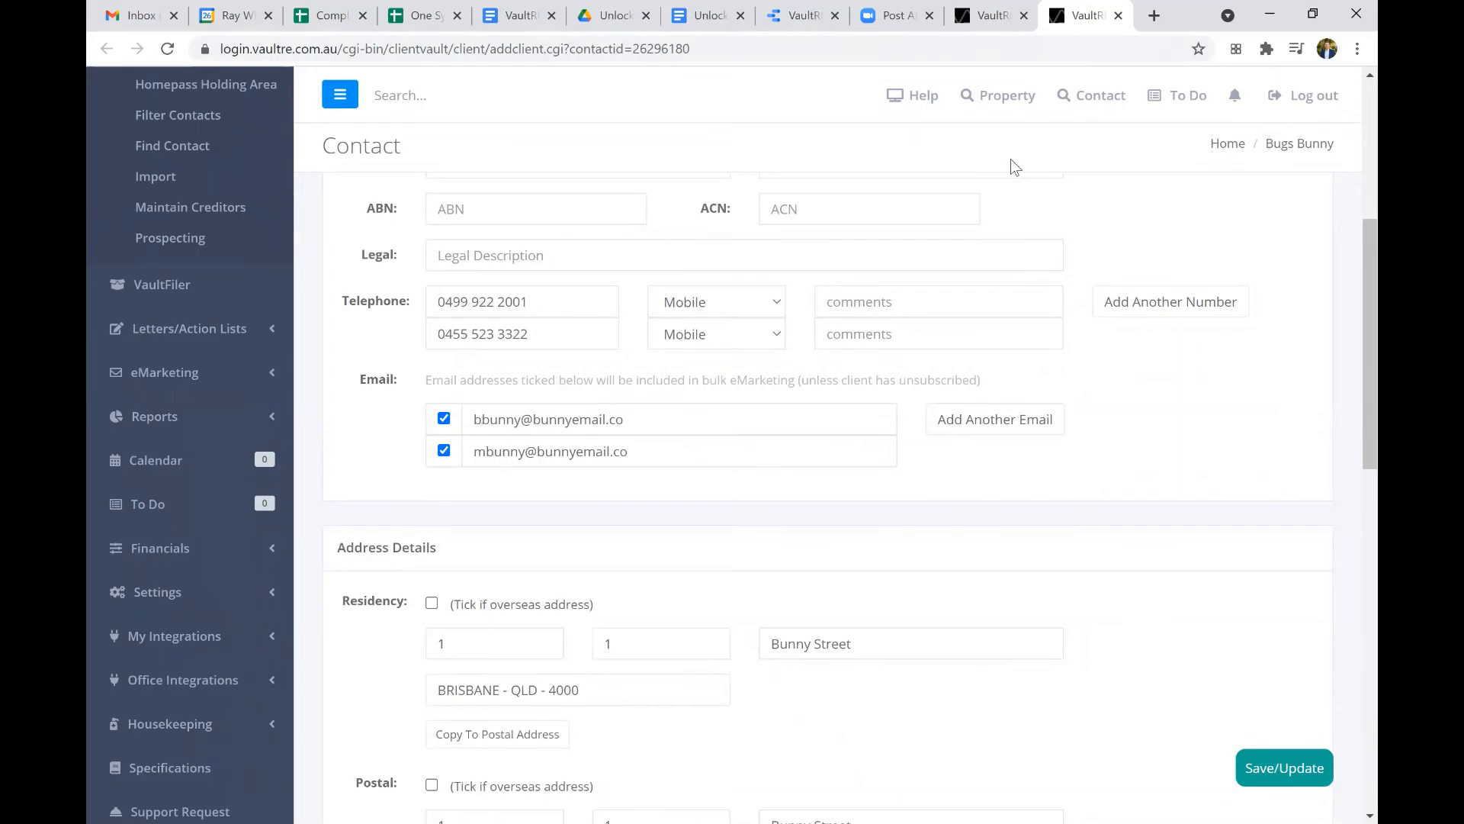
Return to the duplicates page, view the ignore list and go back to the Duplicate Check results.
left_click(992, 15)
left_click(641, 225)
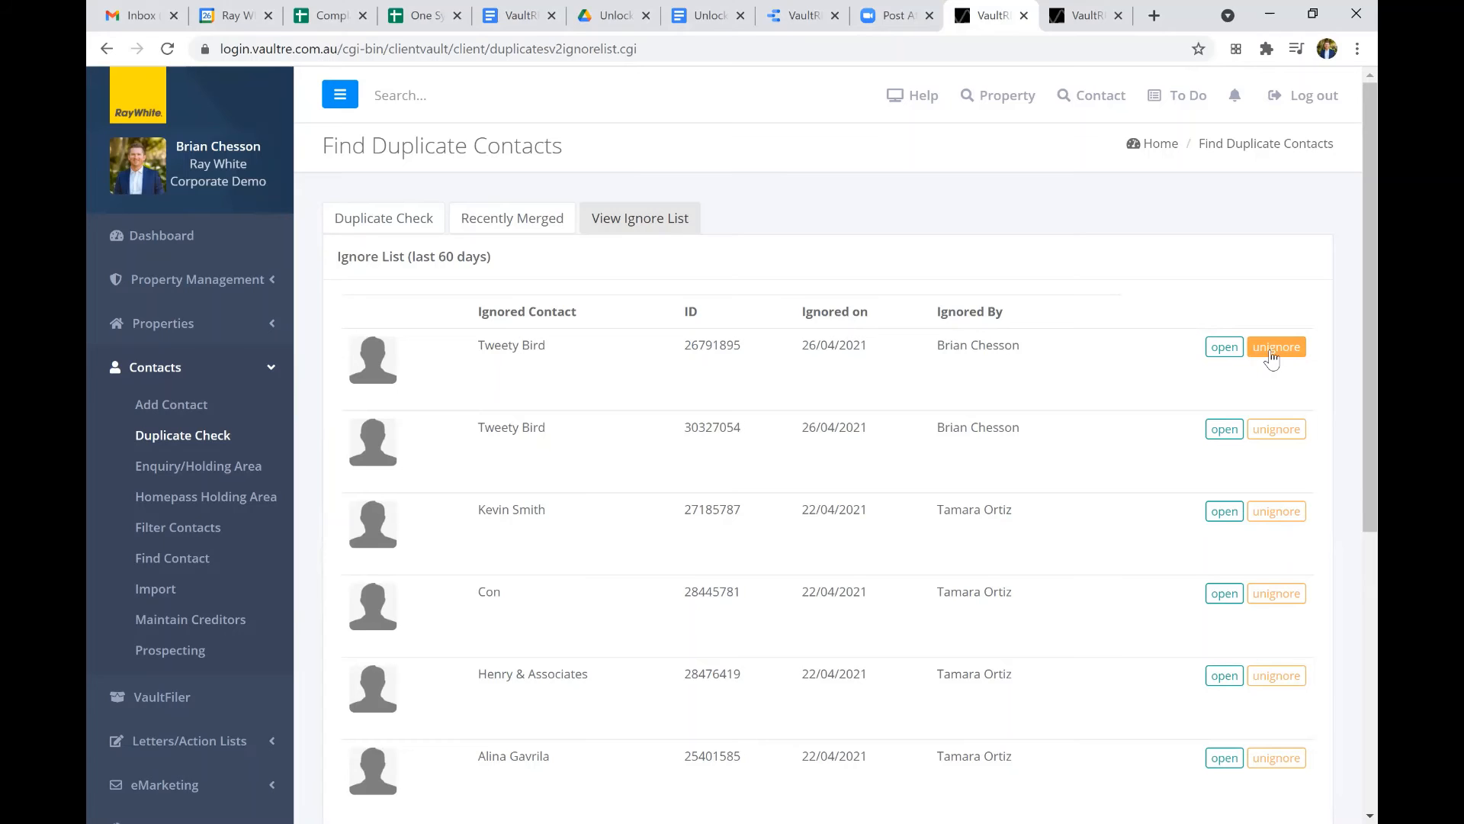
left_click(393, 215)
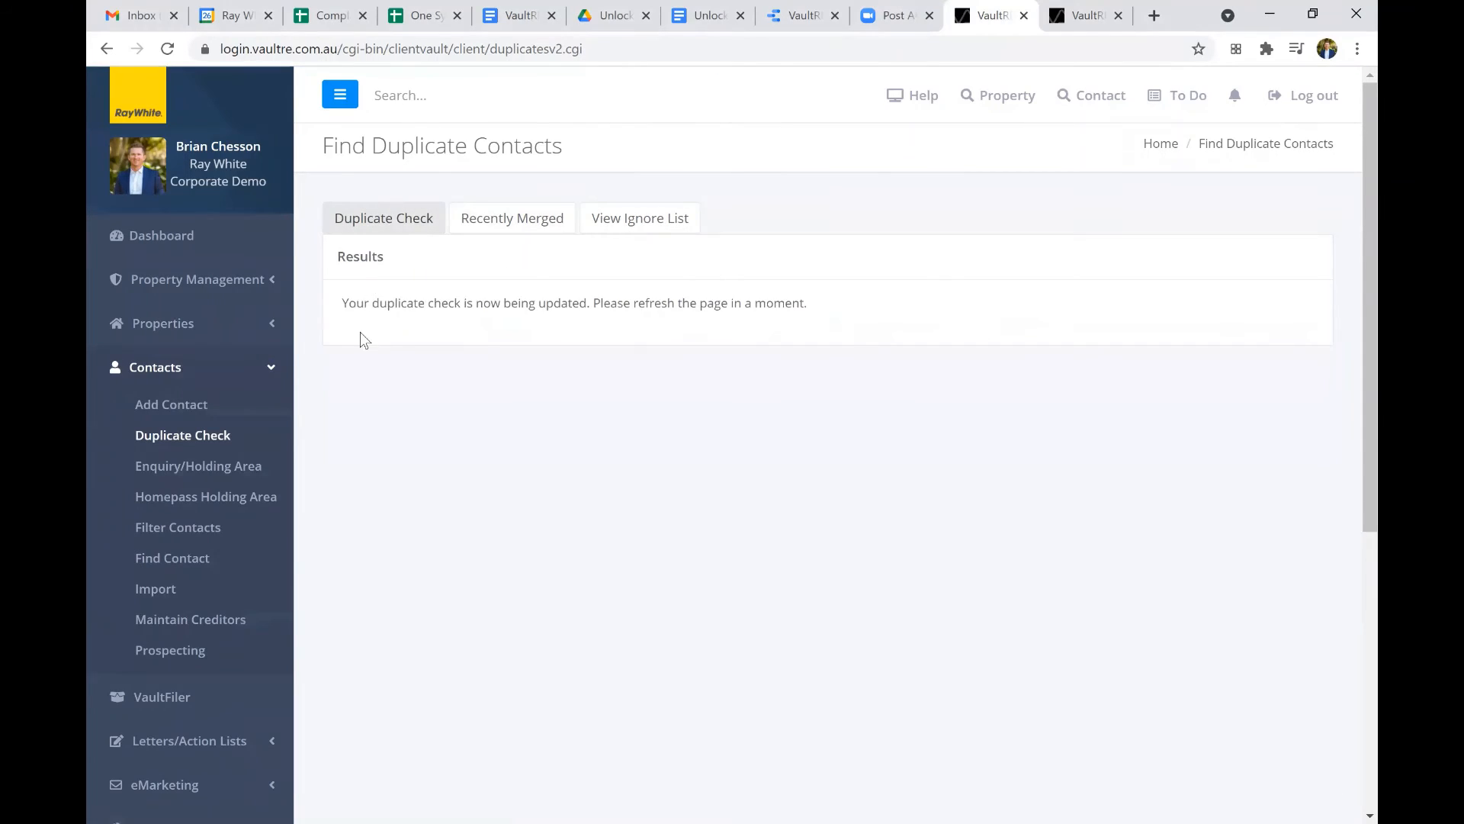
Return to the Dashboard and open the Duplicate Check for properties.
left_click(282, 379)
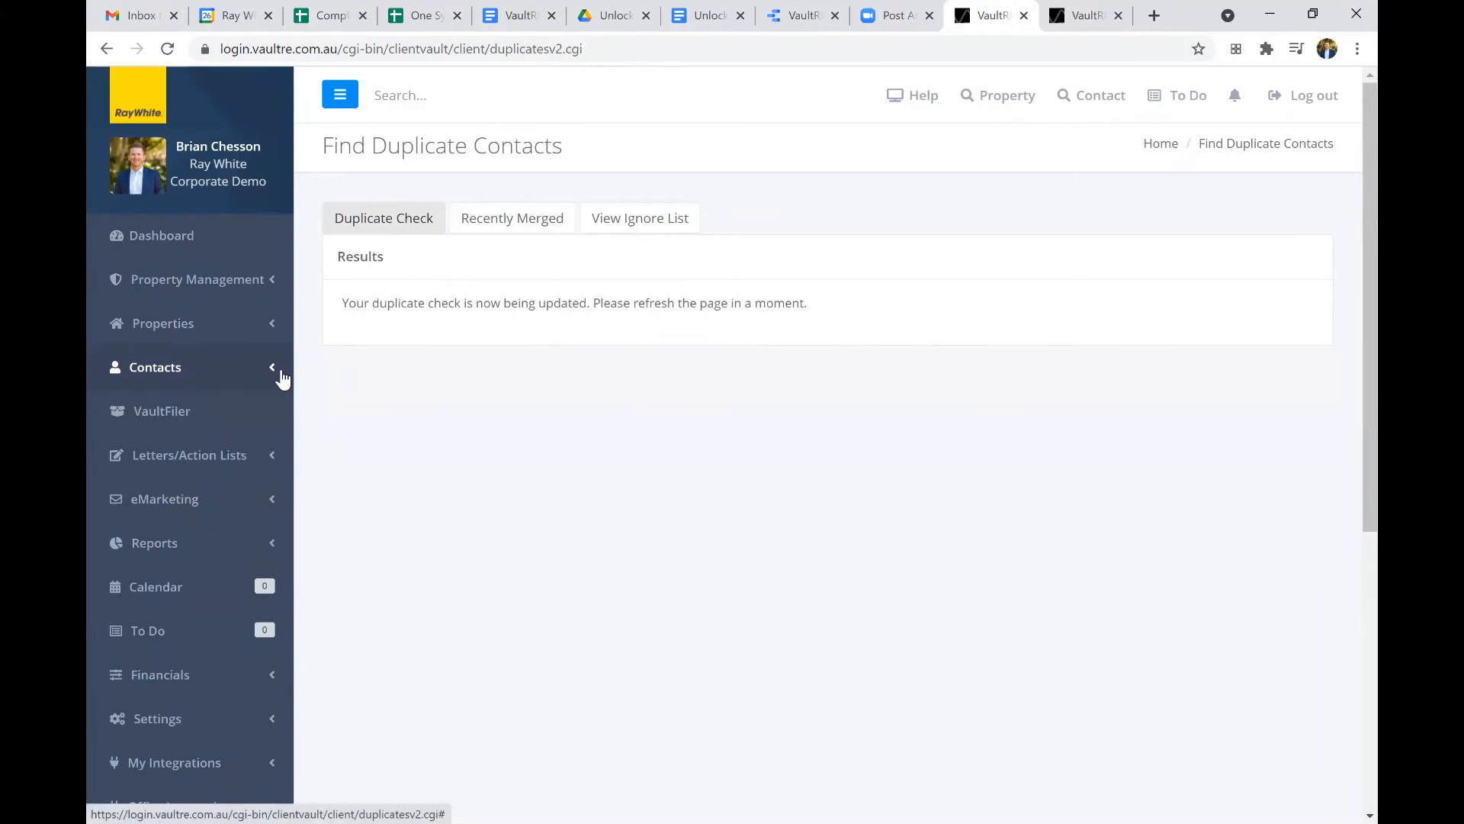
left_click(160, 248)
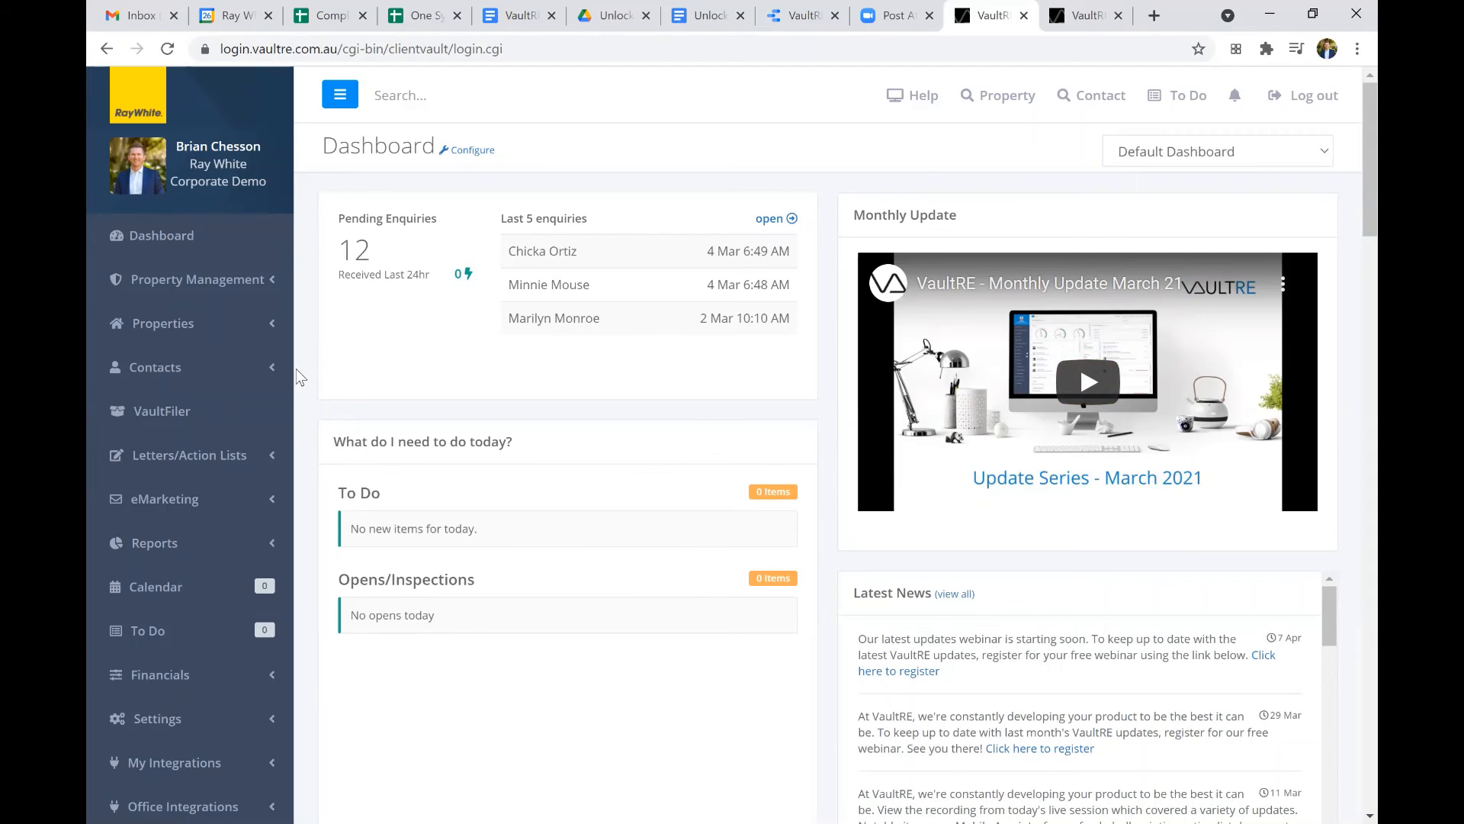
left_click(272, 329)
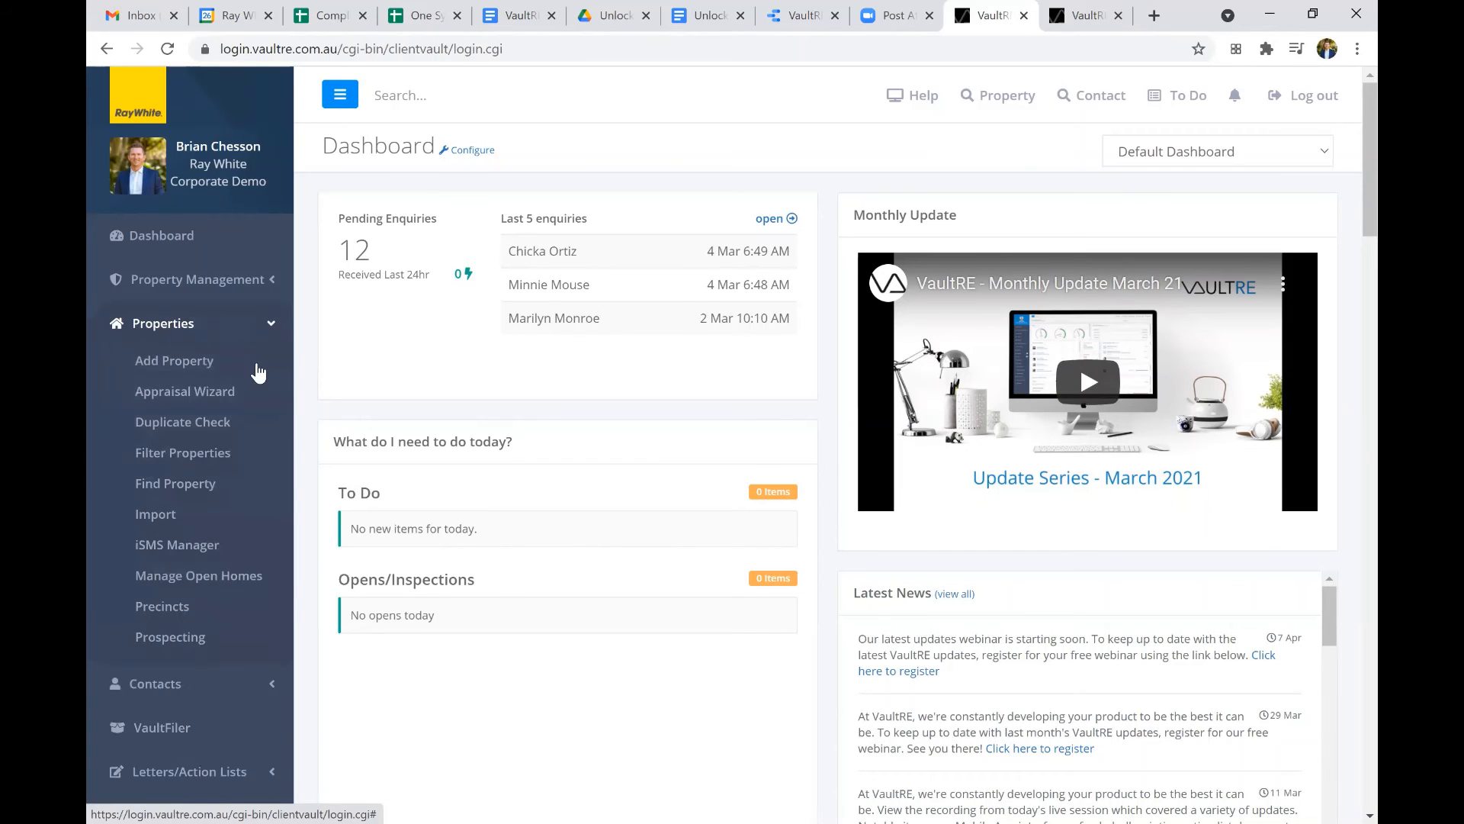
left_click(223, 425)
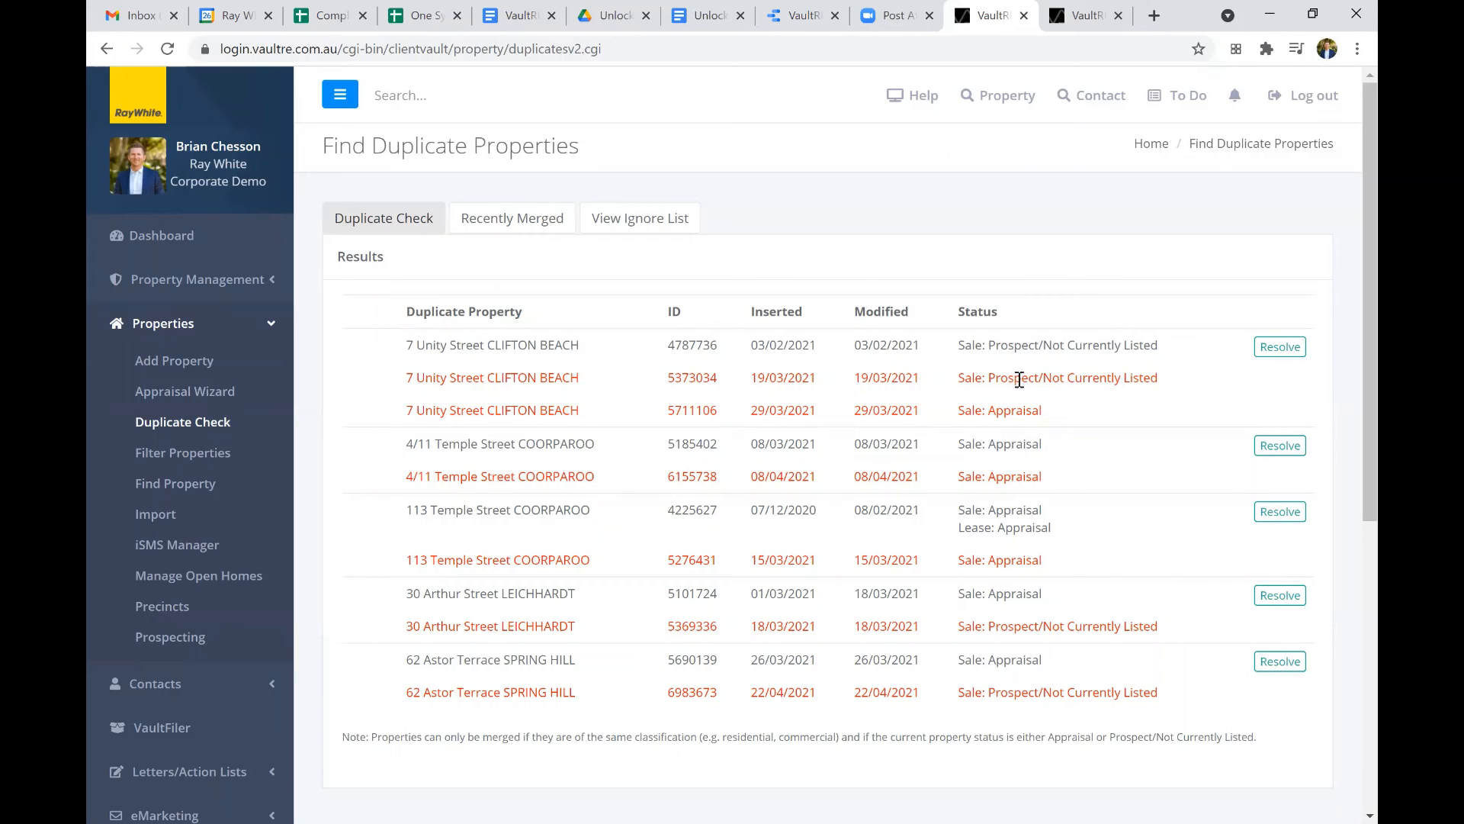
left_click(1281, 349)
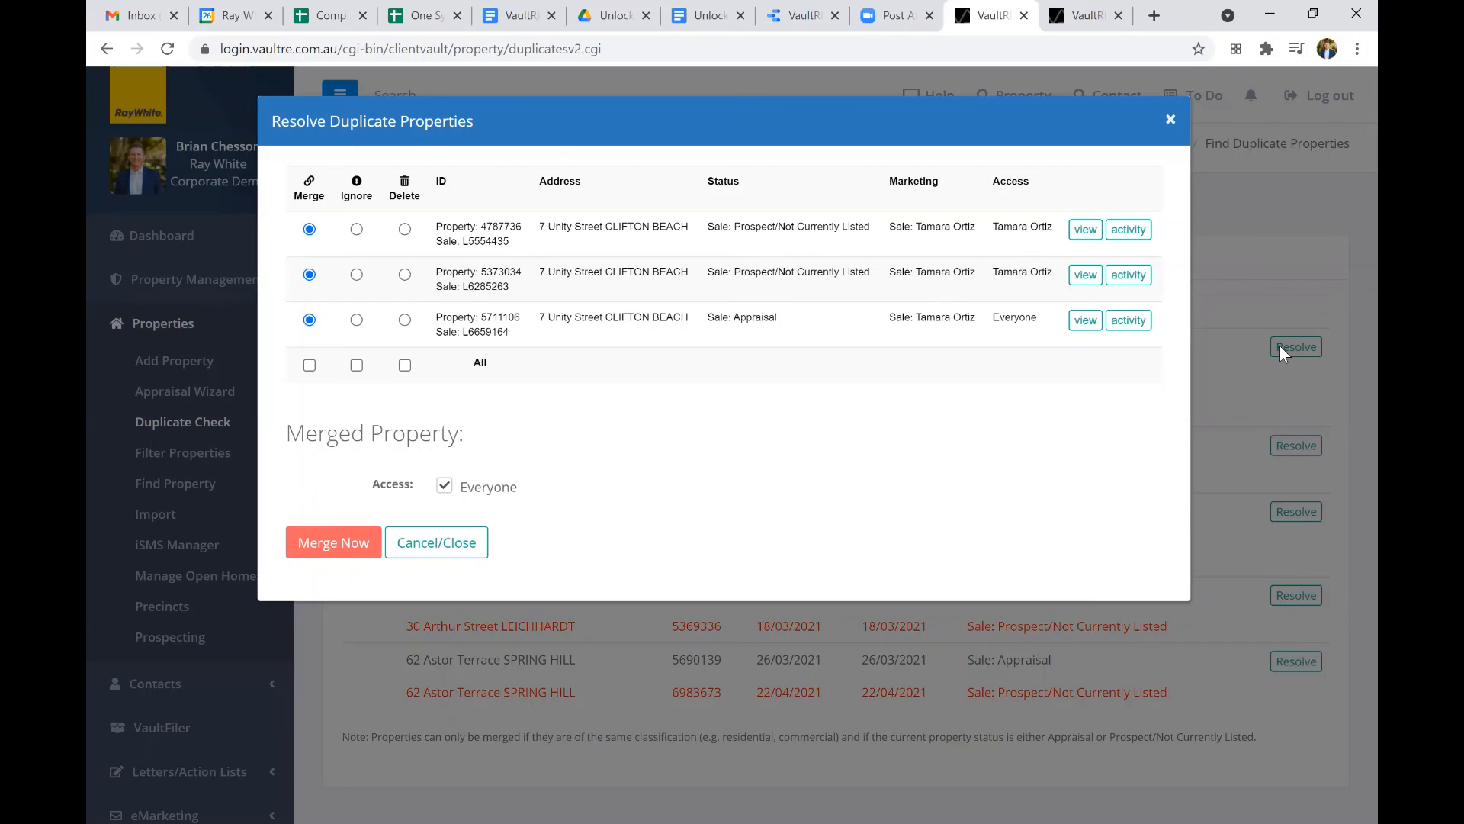
left_click(444, 486)
left_click(445, 486)
left_click(346, 542)
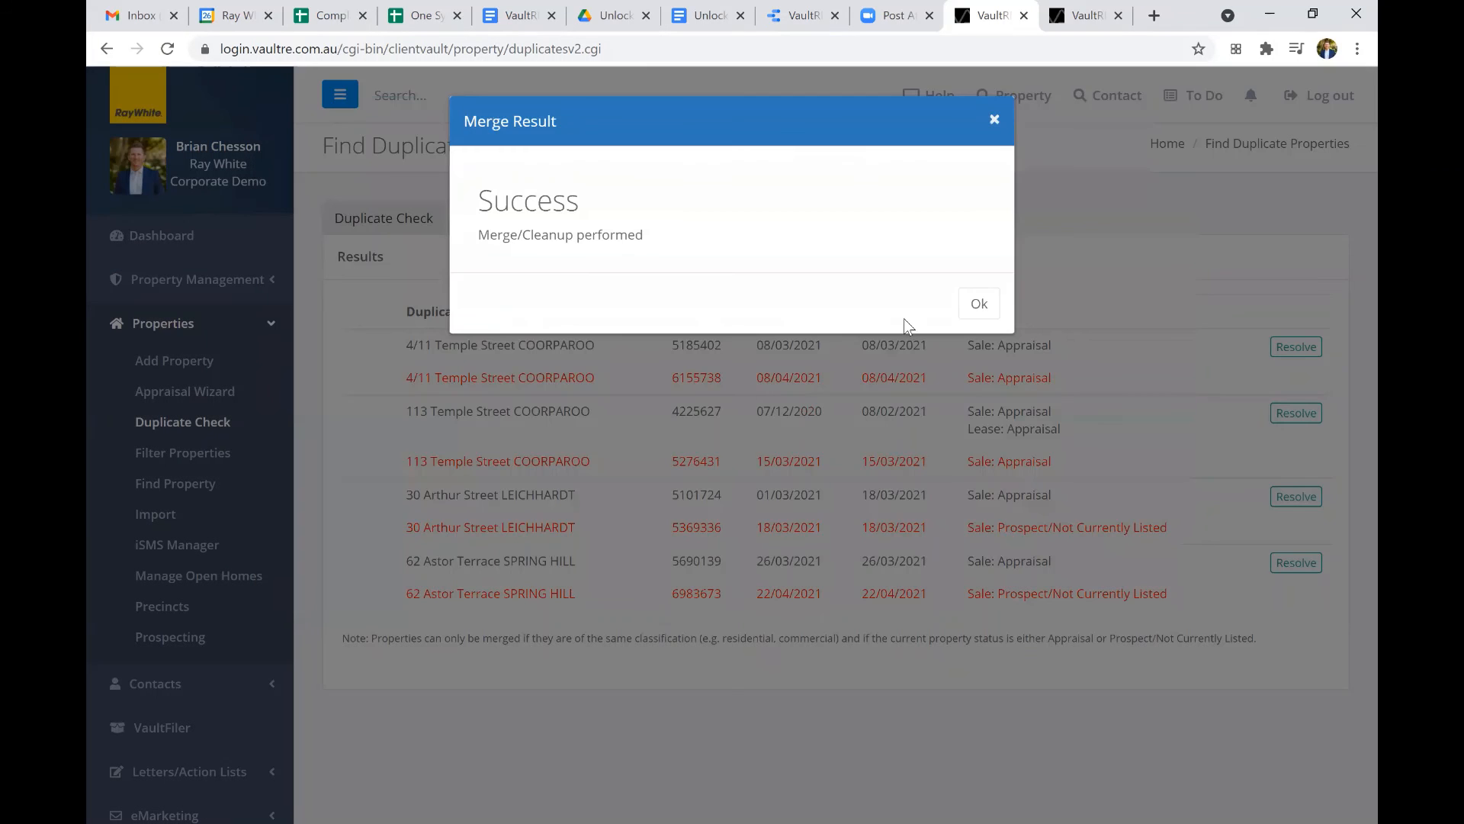
left_click(974, 299)
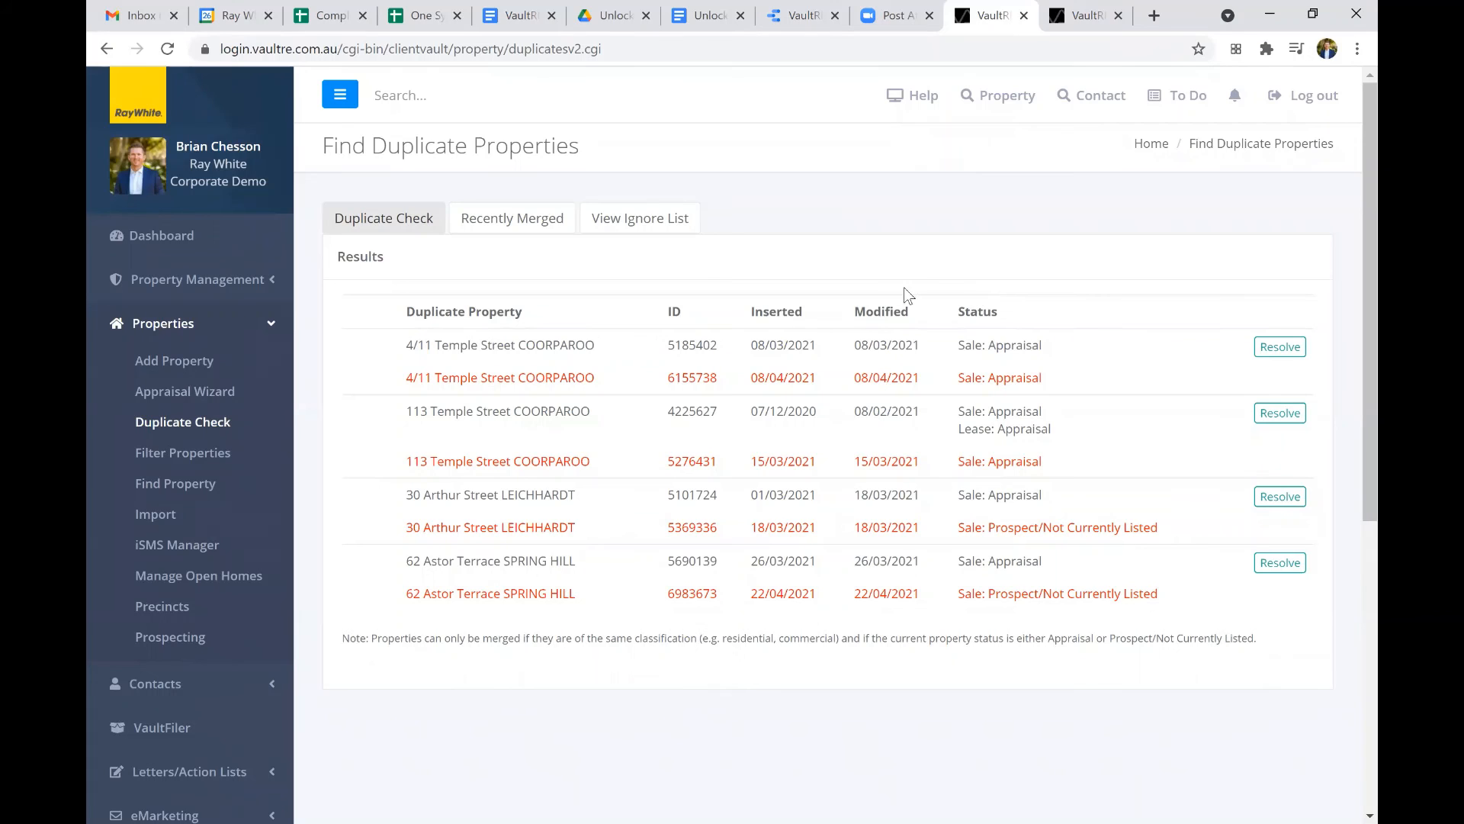
Review the recently merged properties, the ignore list and the Duplicate Check results, and return to the Dashboard.
left_click(503, 223)
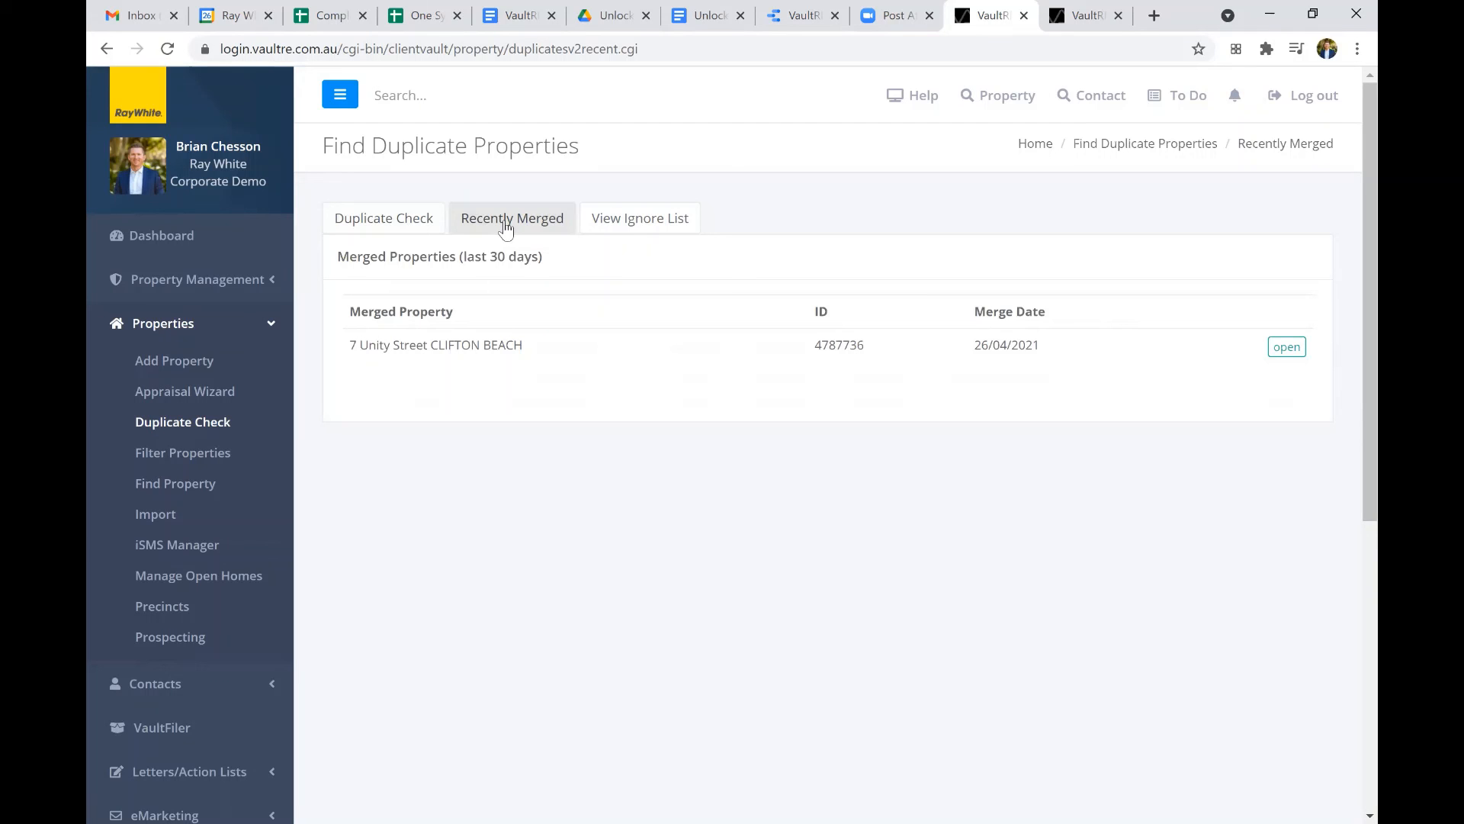
left_click(665, 229)
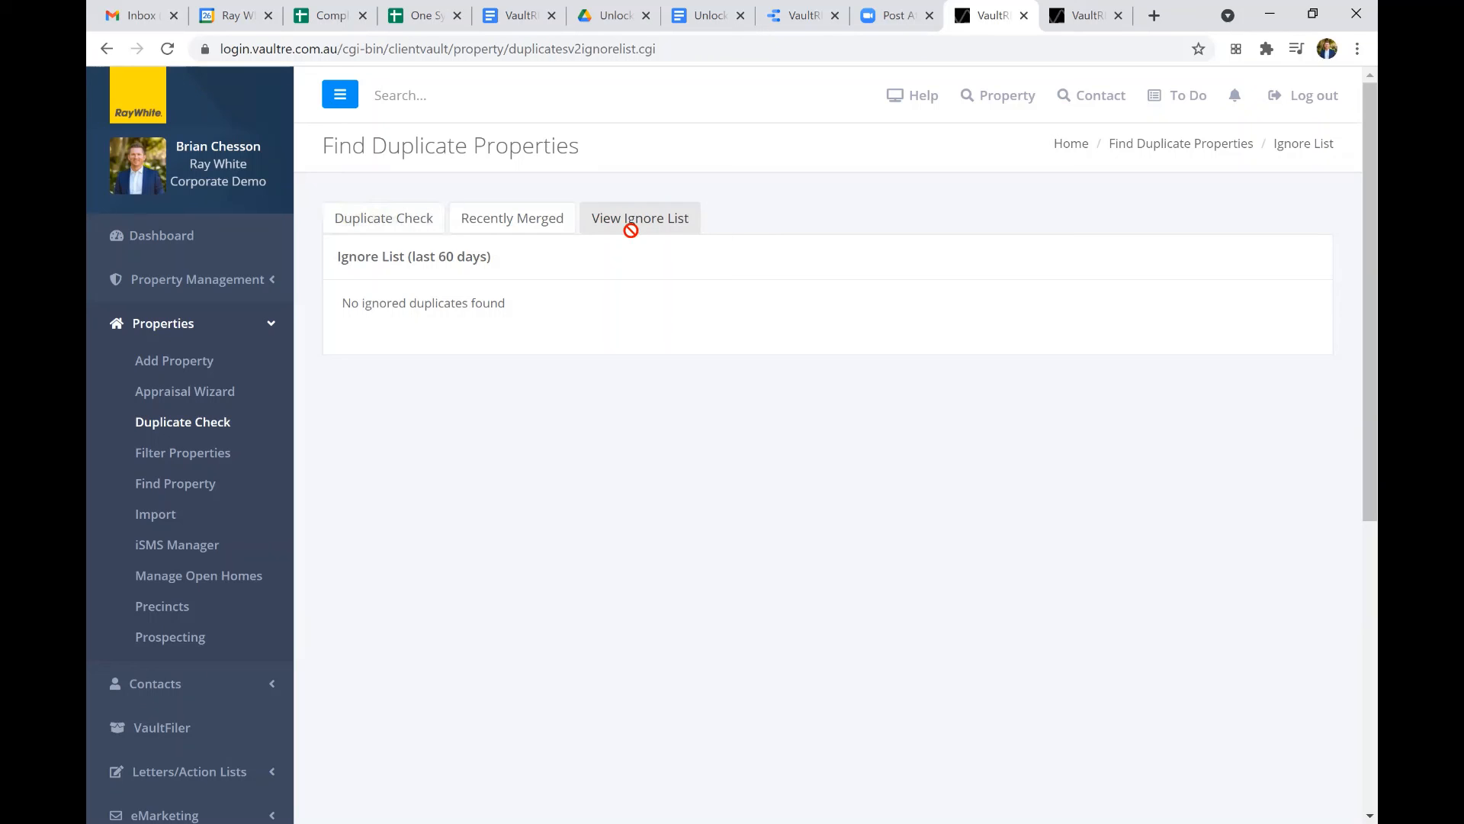
left_click(403, 228)
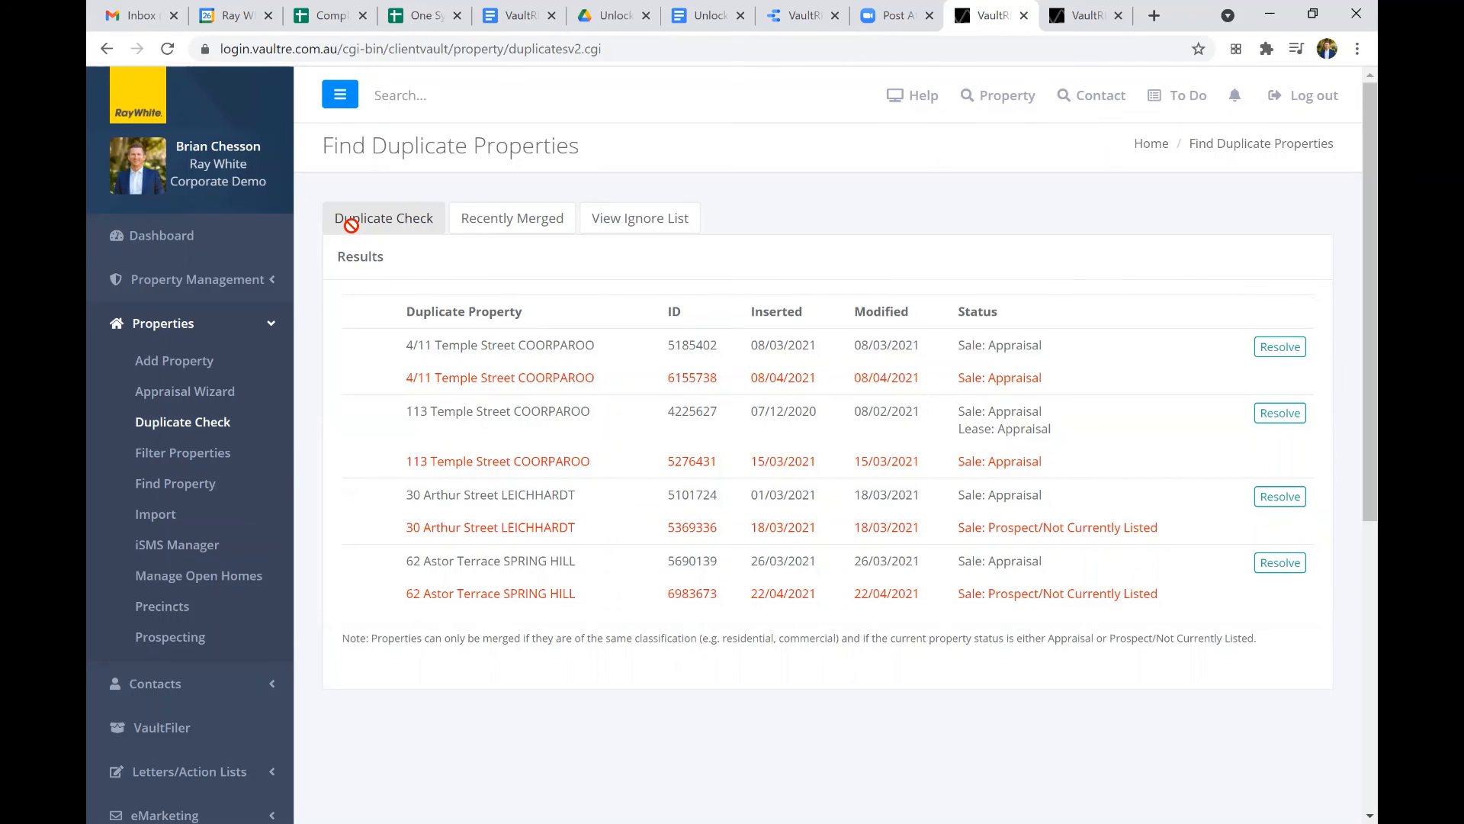
left_click(254, 234)
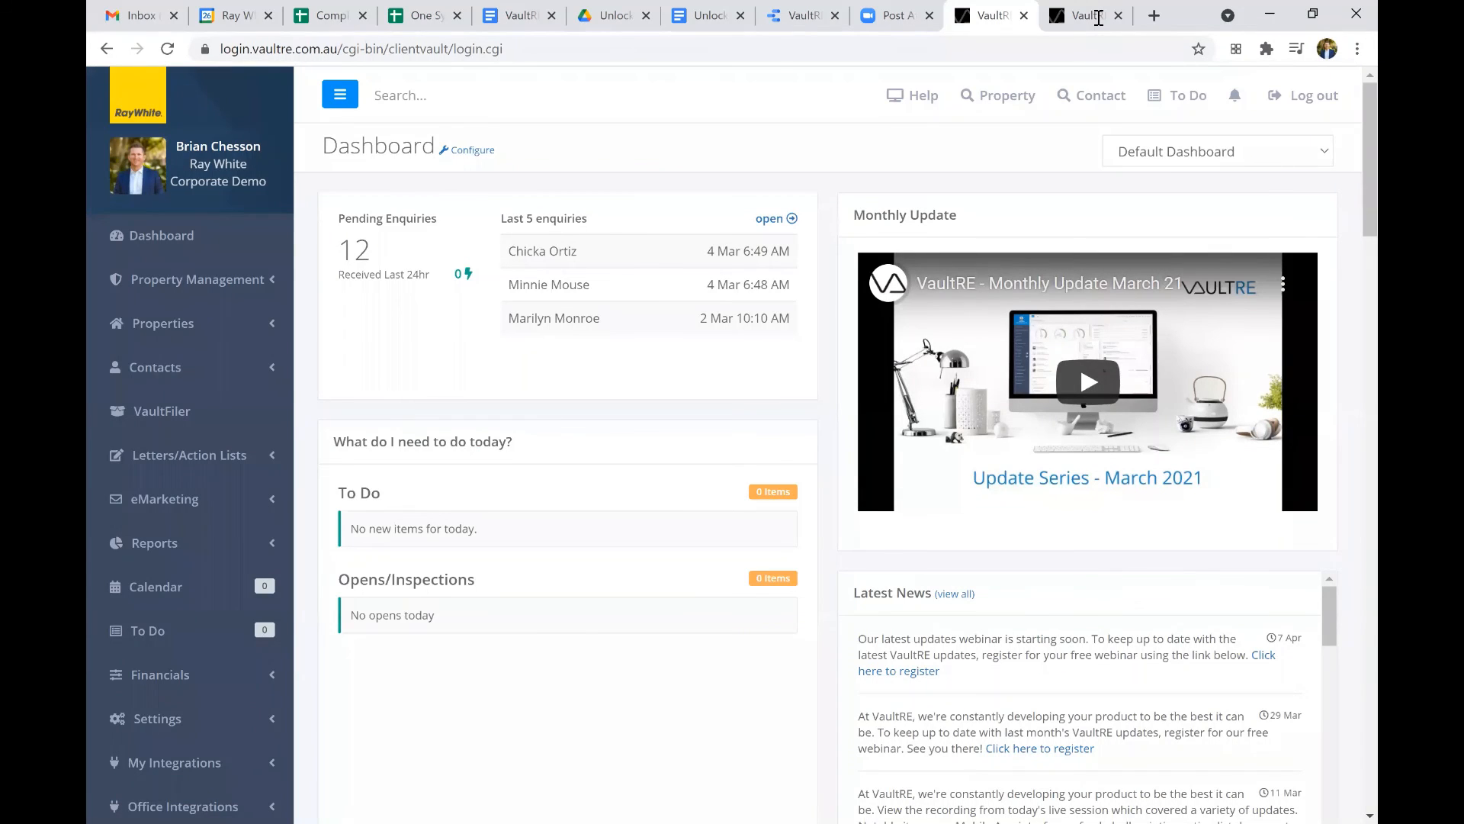
In the second VaultRE browser tab, go to g5.raywhite.com, open the Ray White Whiteboard help site and look through its "Get prepared for One System 2.0" resources.
left_click(1098, 17)
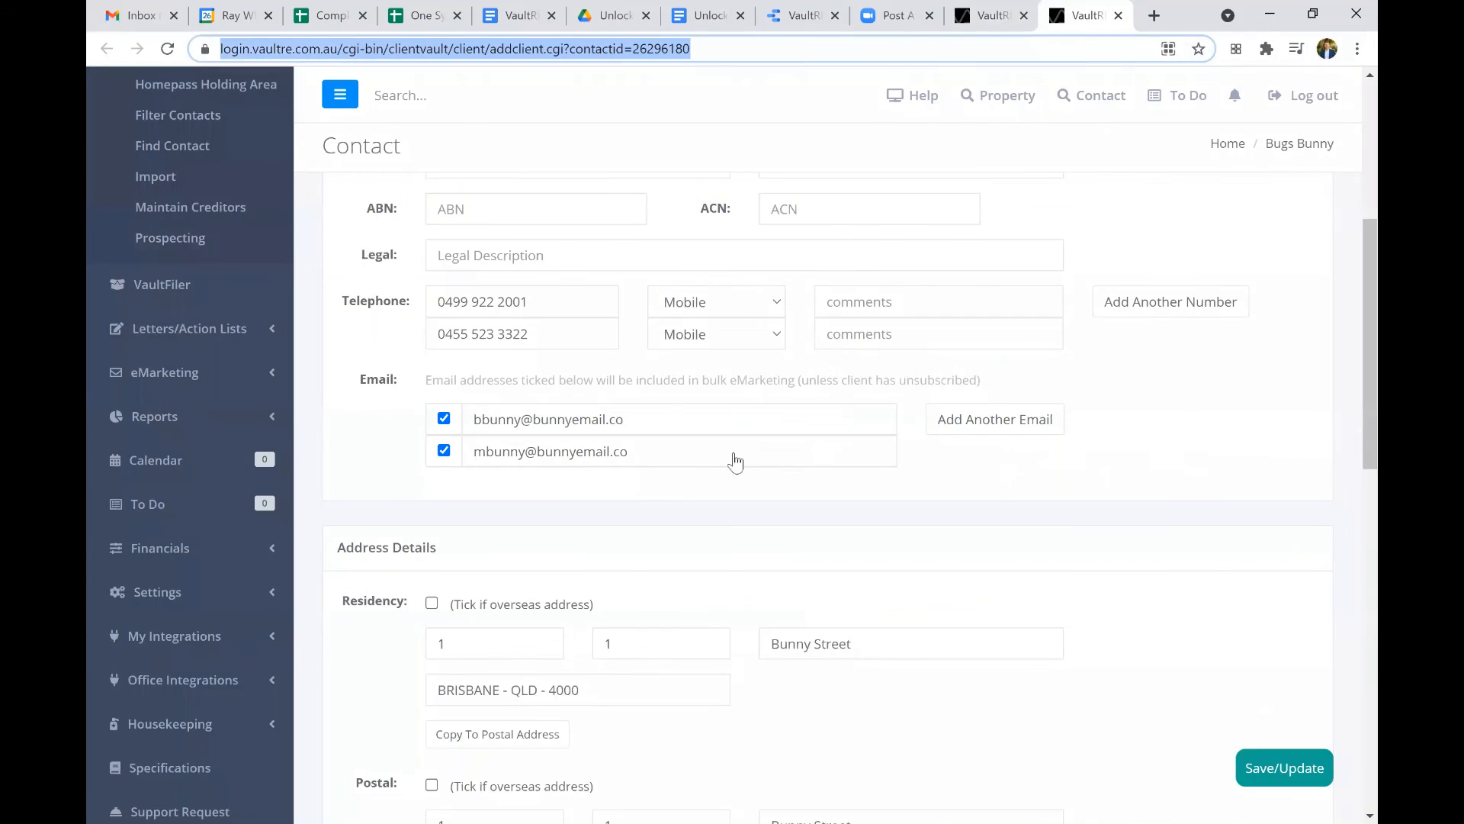
type("g")
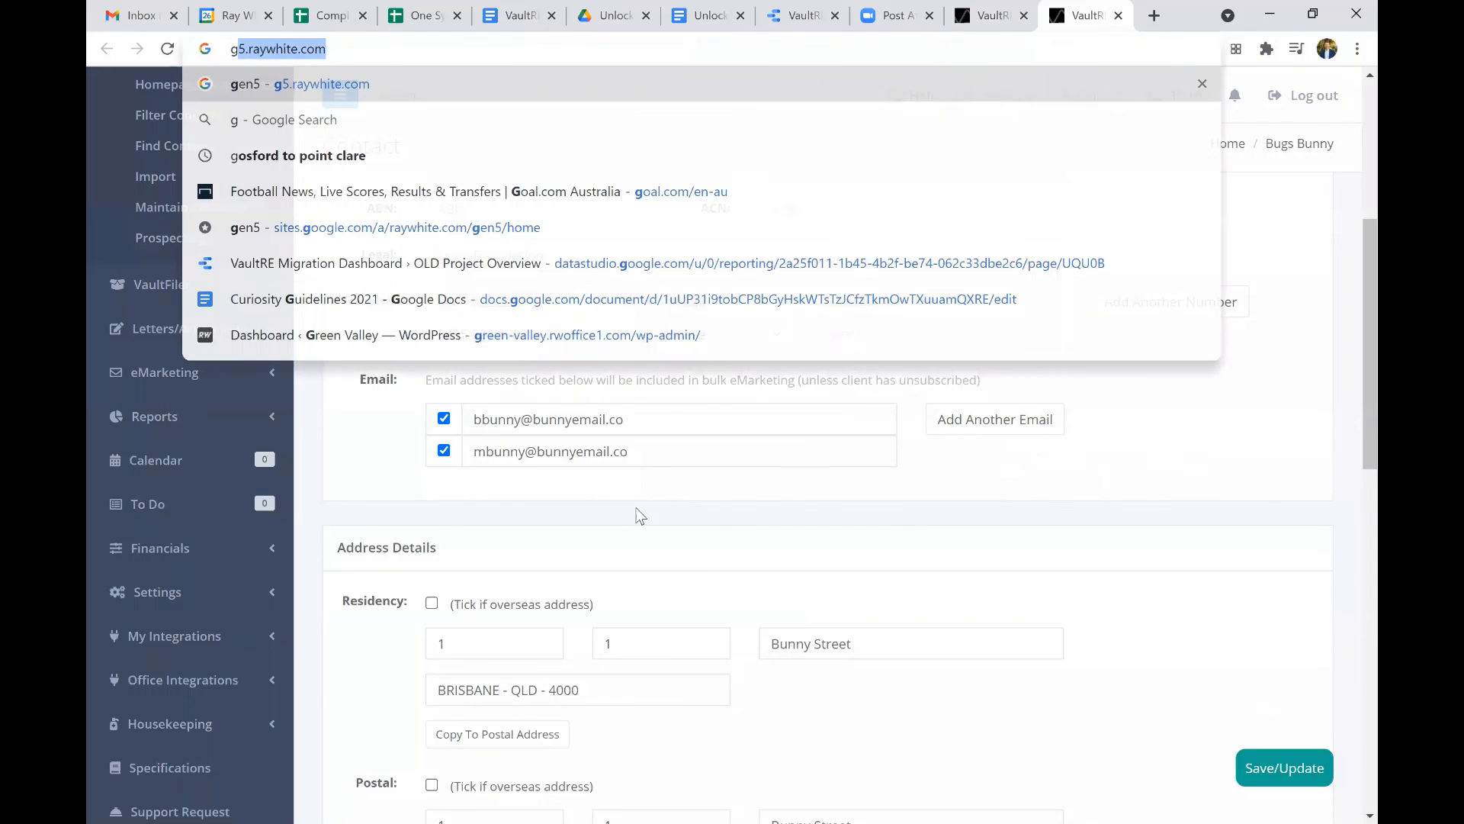
key("Return")
left_click(635, 508)
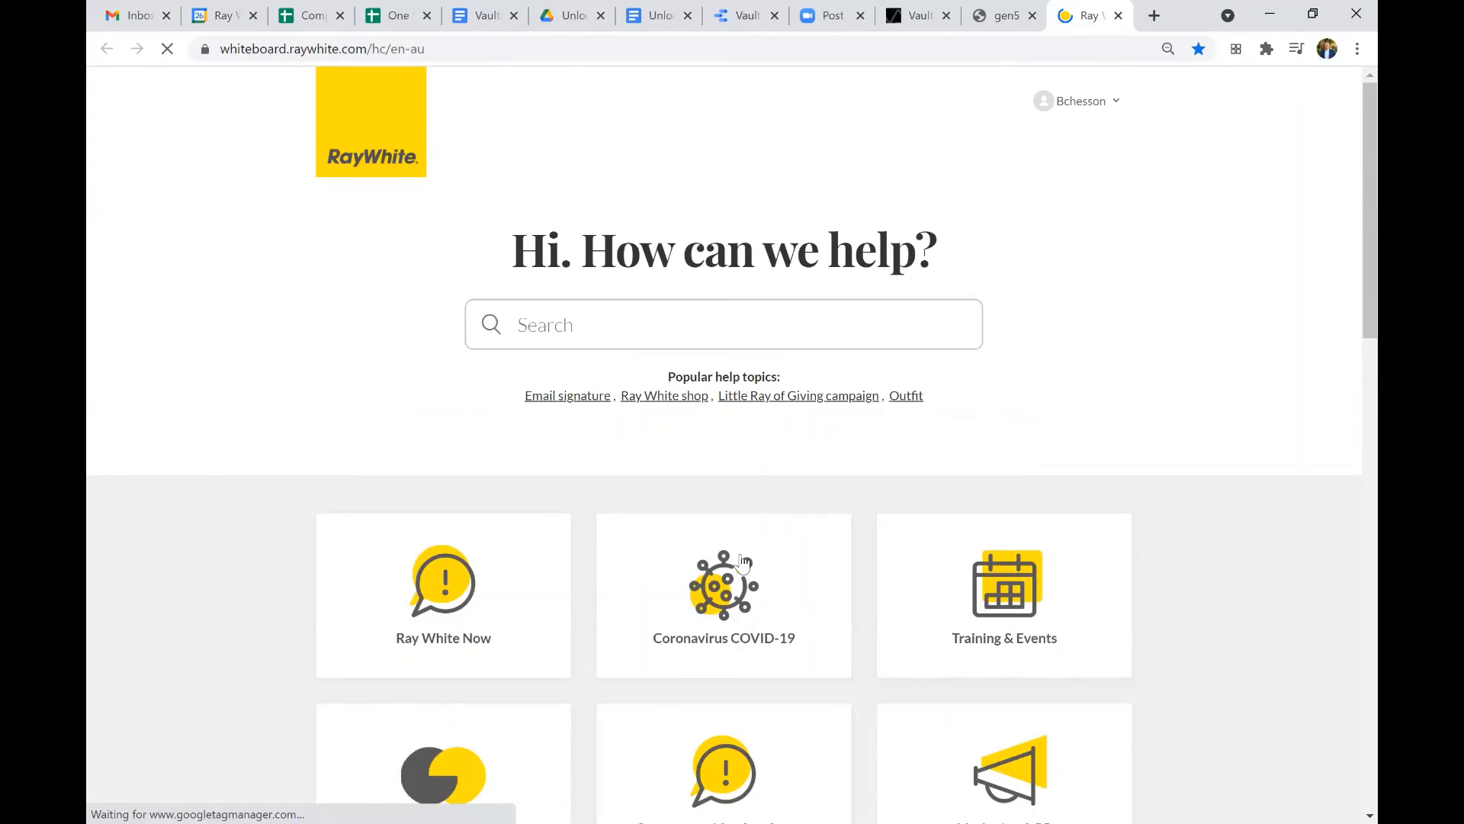
scroll(742, 562, "down", 4)
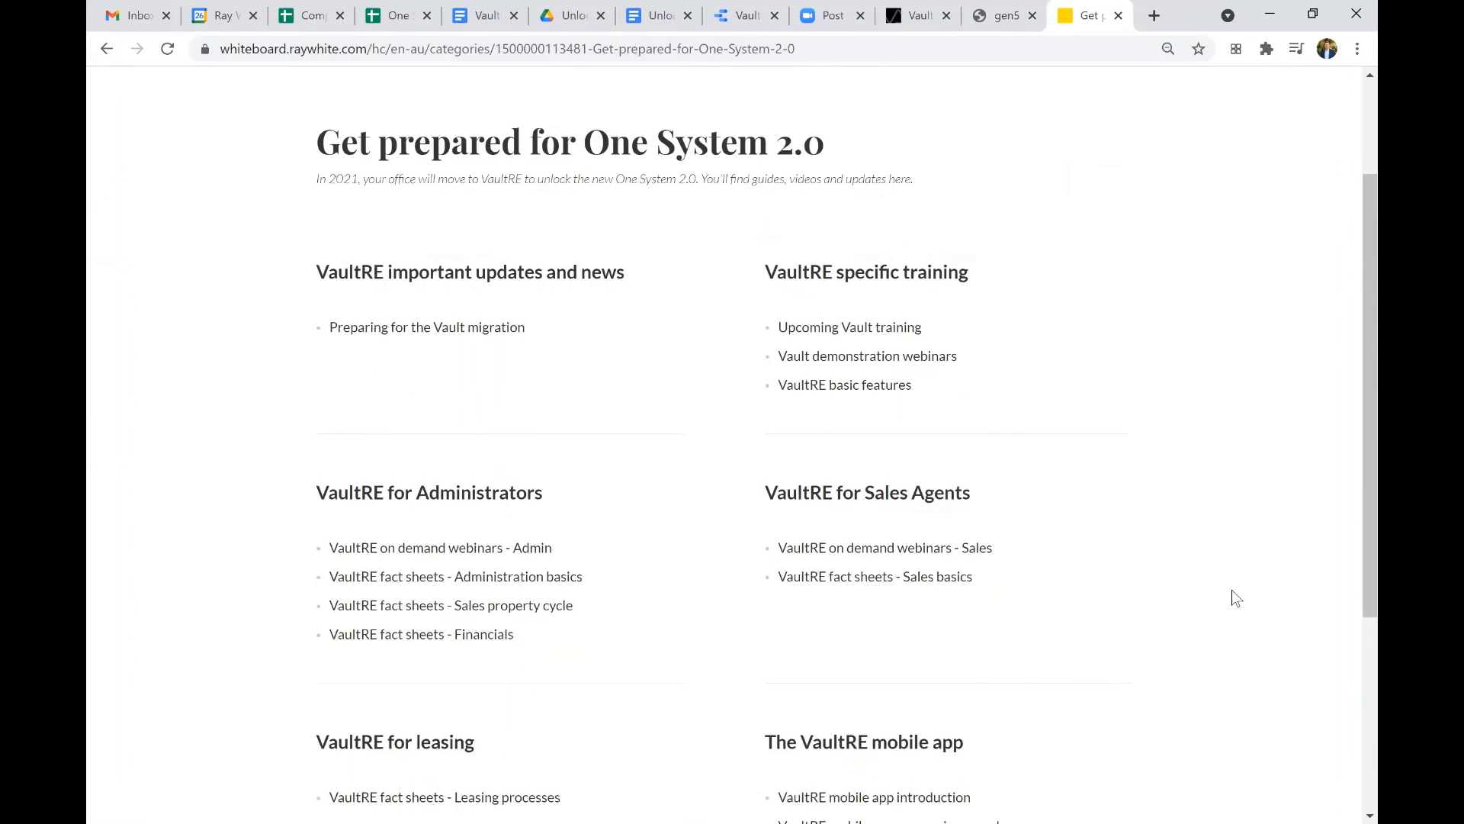
scroll(1235, 597, "down", 2)
scroll(1233, 590, "up", 1)
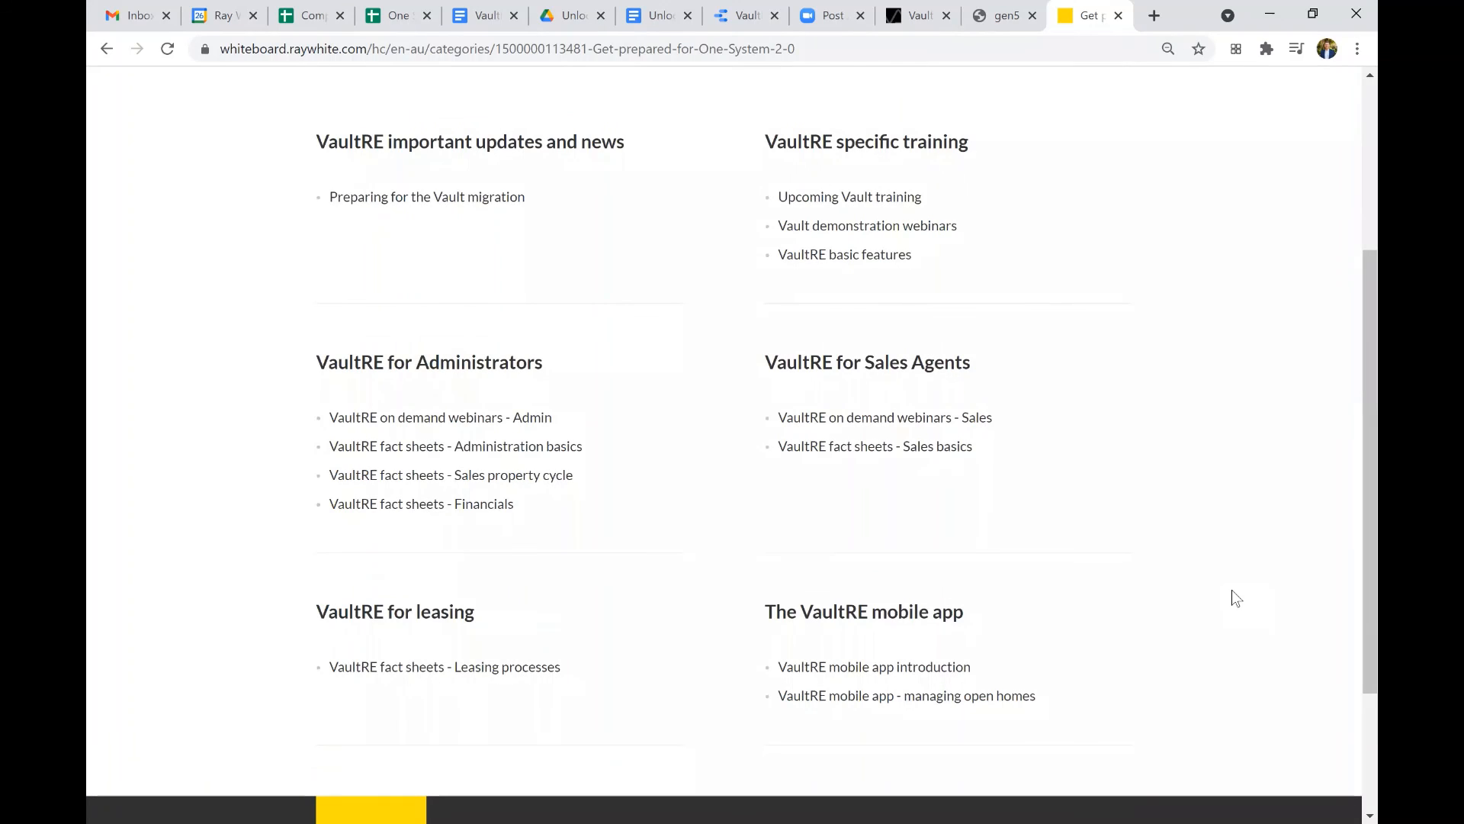